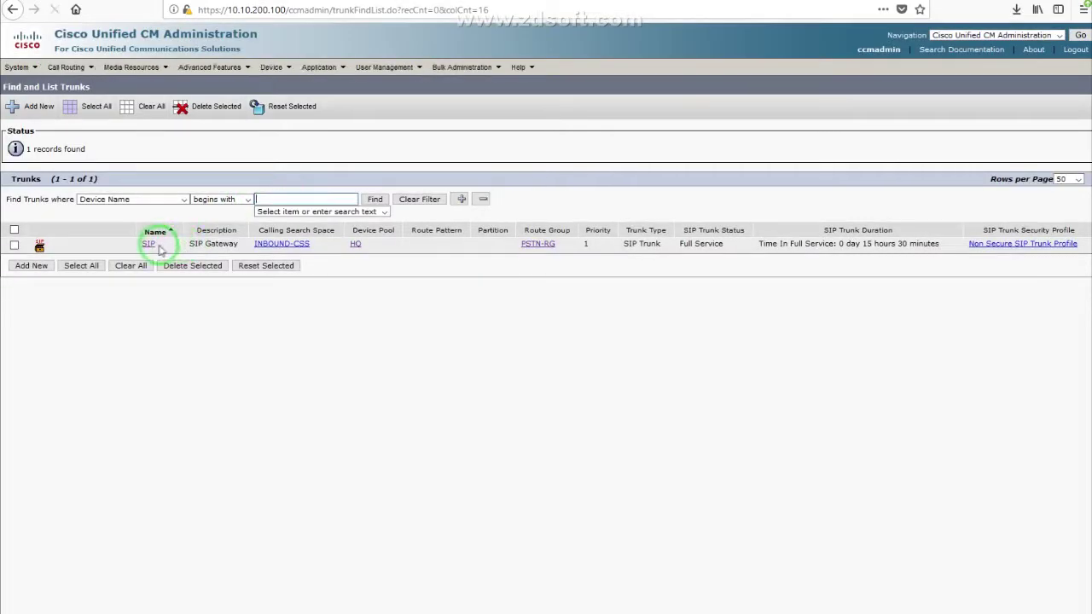
Step: Open the SIP trunk and check that its inbound calling search space is INBOUND-CSS
left_click(148, 245)
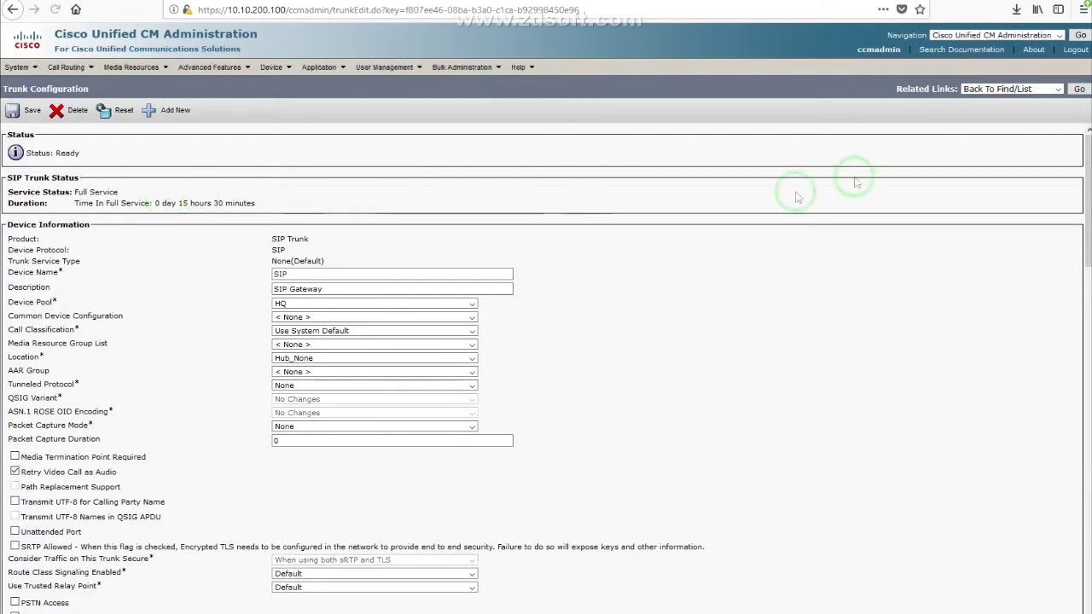
scroll(725, 238, "down", 6)
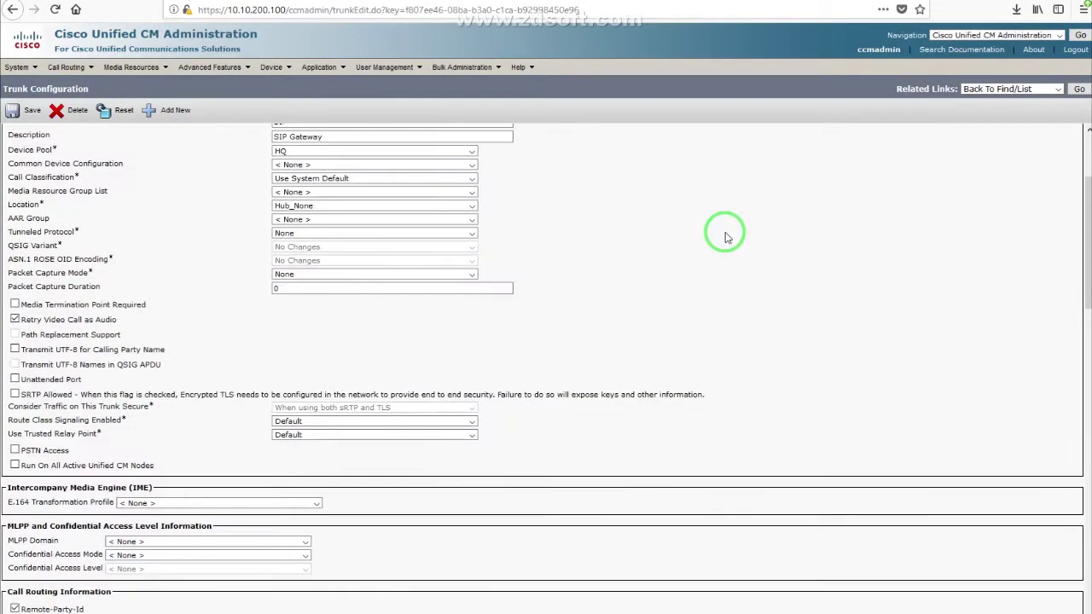
scroll(725, 237, "down", 2)
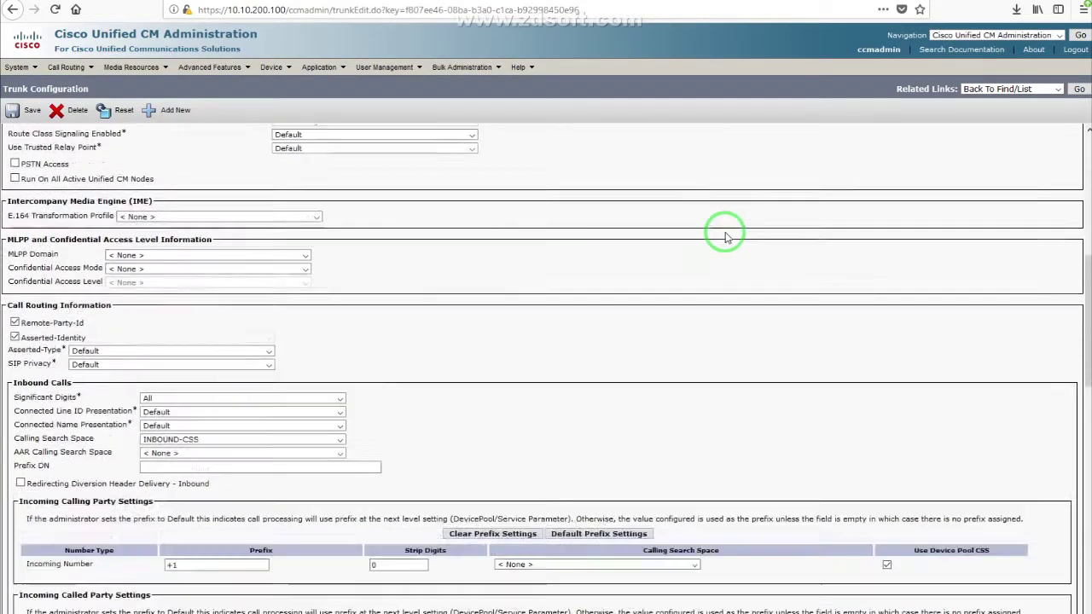
left_click_drag(17, 424, 98, 424)
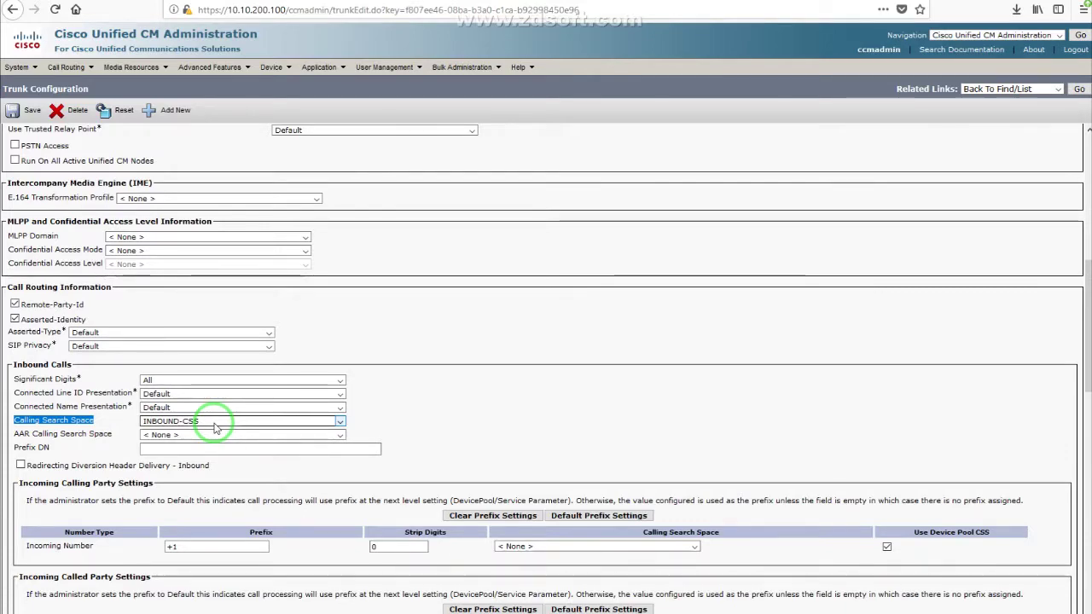
left_click(446, 389)
Step: Check the Incoming Calling and Called Party Settings, both using prefix +1
scroll(446, 389, "down", 5)
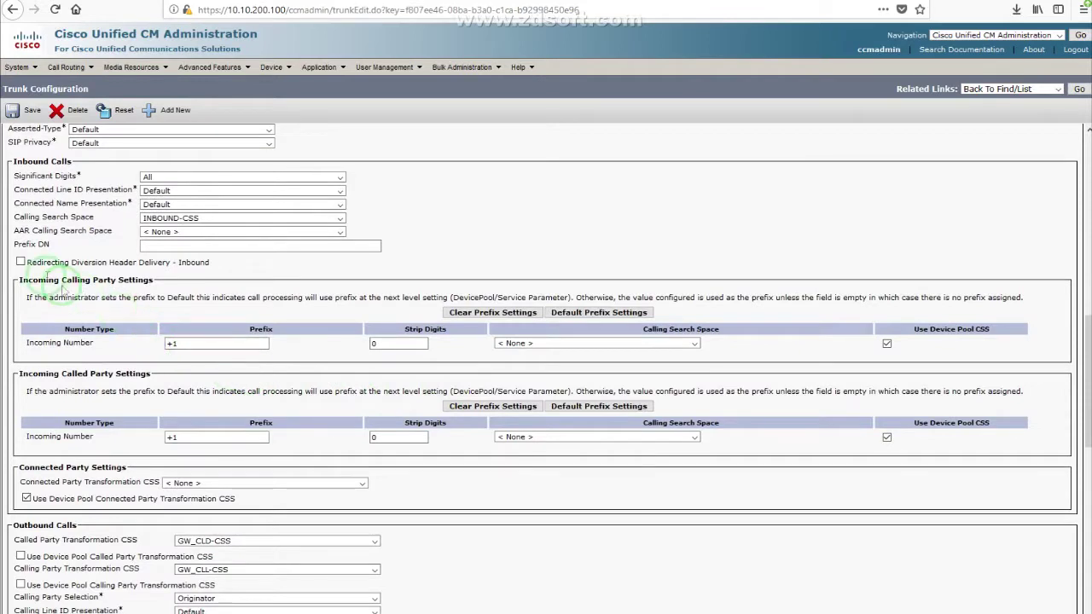
left_click_drag(20, 280, 158, 284)
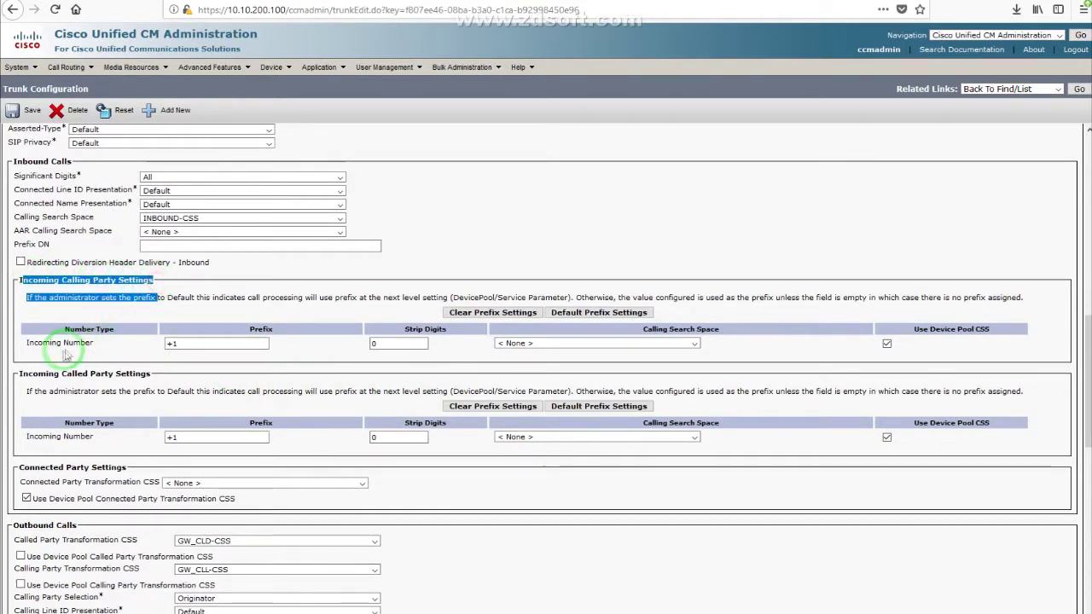
left_click_drag(28, 374, 113, 374)
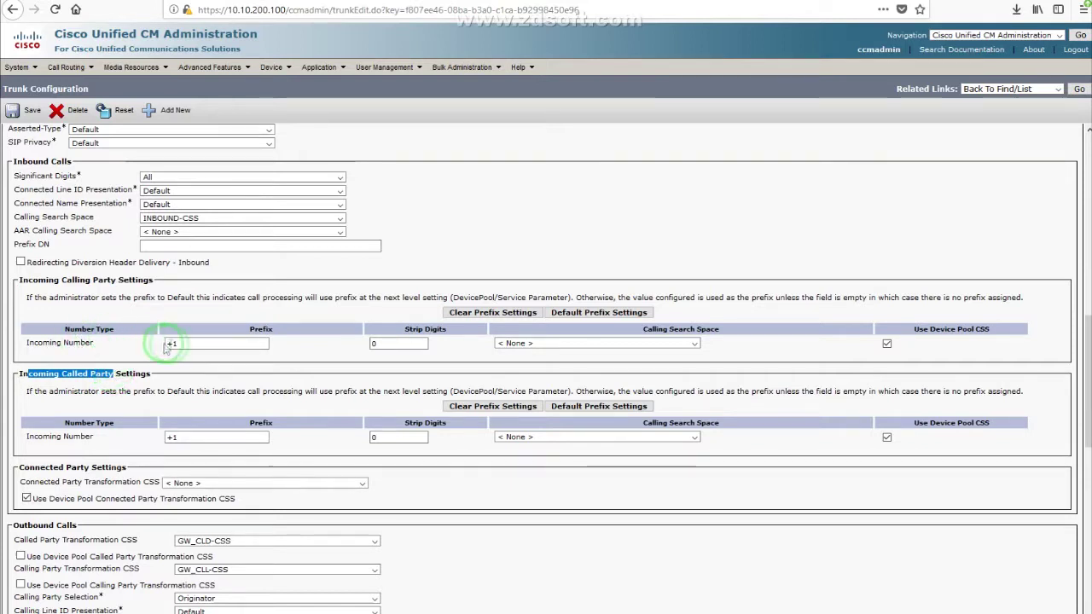
left_click_drag(181, 344, 156, 344)
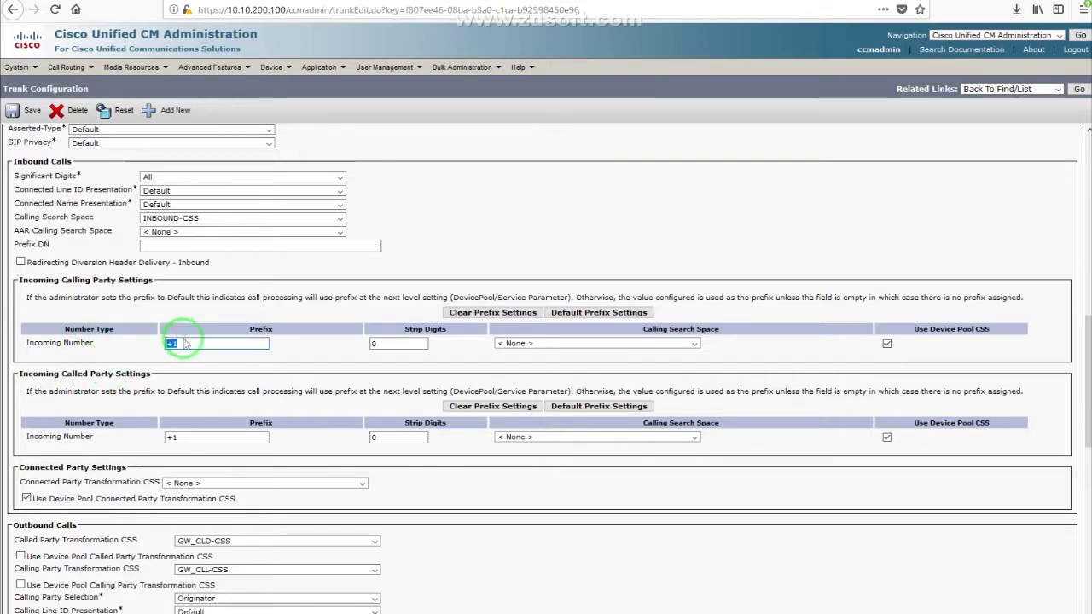
left_click_drag(186, 439, 158, 438)
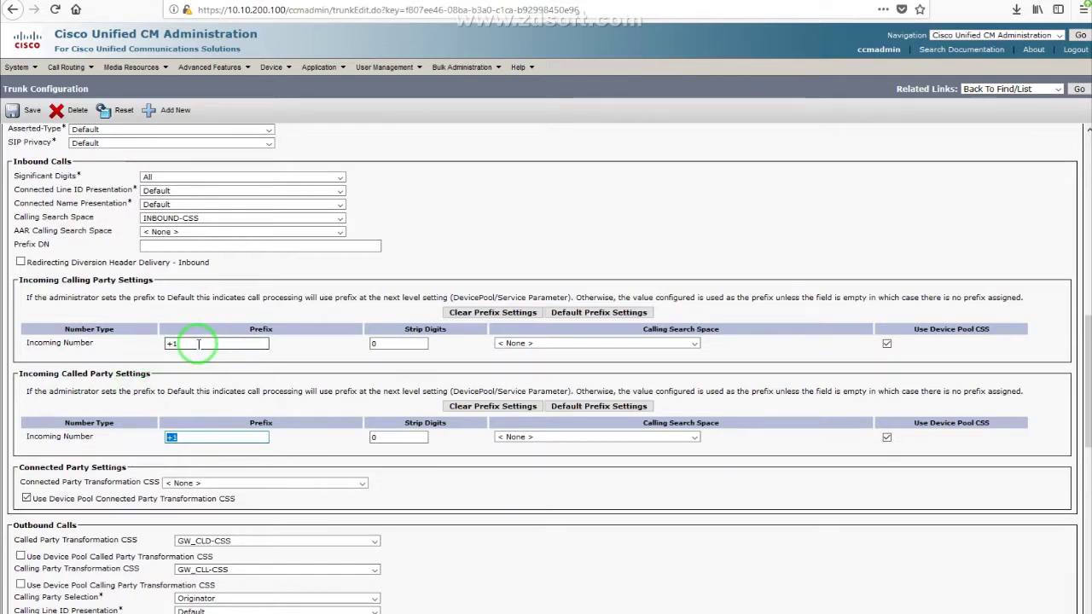
left_click_drag(184, 343, 158, 343)
left_click(196, 392)
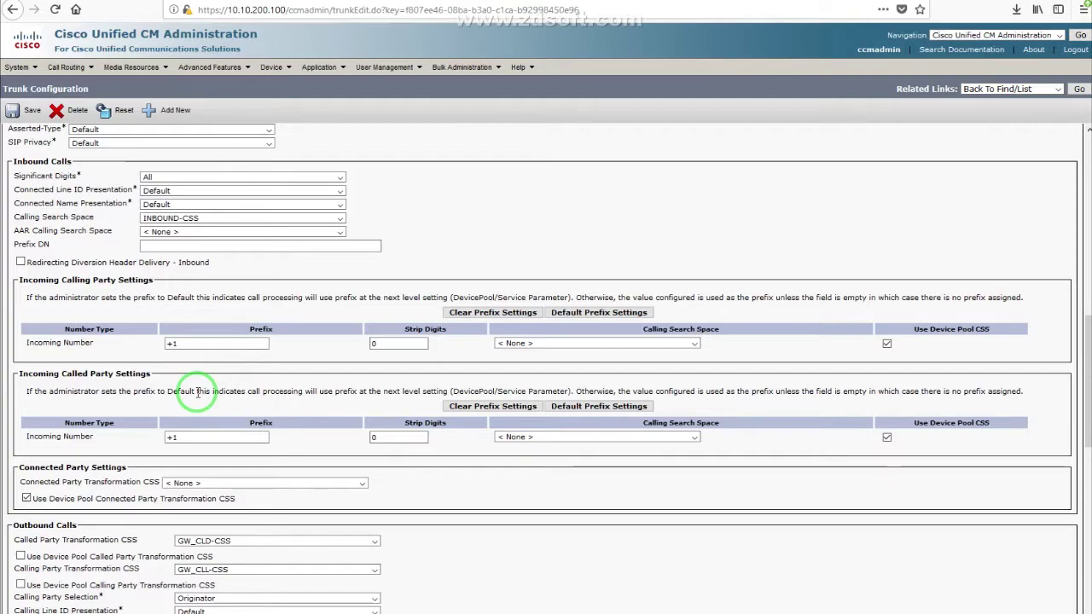
Step: Review the outbound transformation CSSs GW_CLD-CSS and GW_CLL-CSS, then recheck inbound INBOUND-CSS
scroll(220, 402, "down", 2)
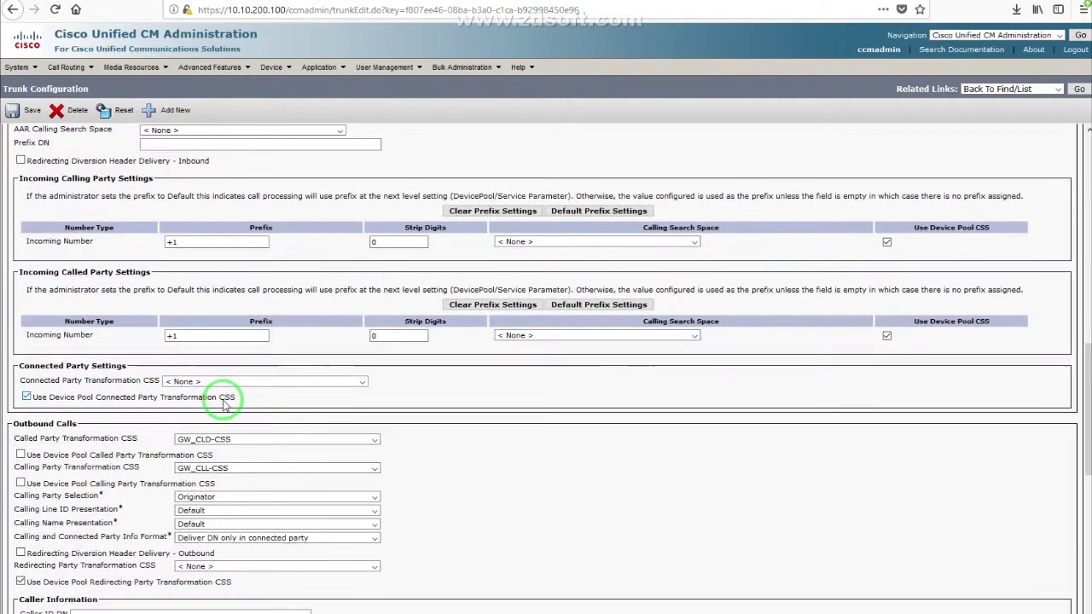
scroll(83, 429, "down", 1)
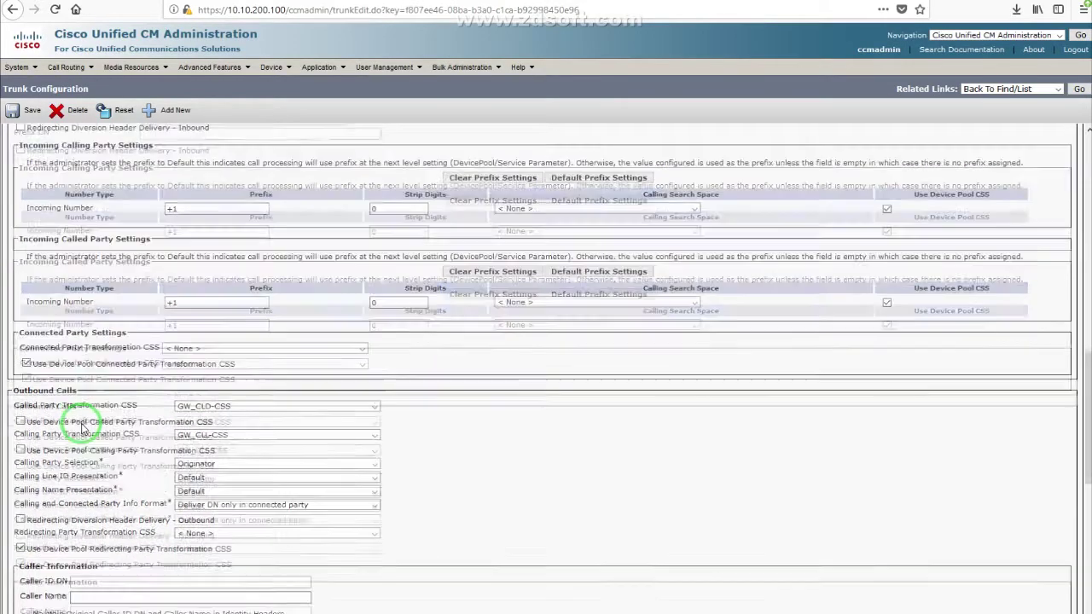
scroll(83, 429, "down", 2)
left_click_drag(14, 271, 77, 273)
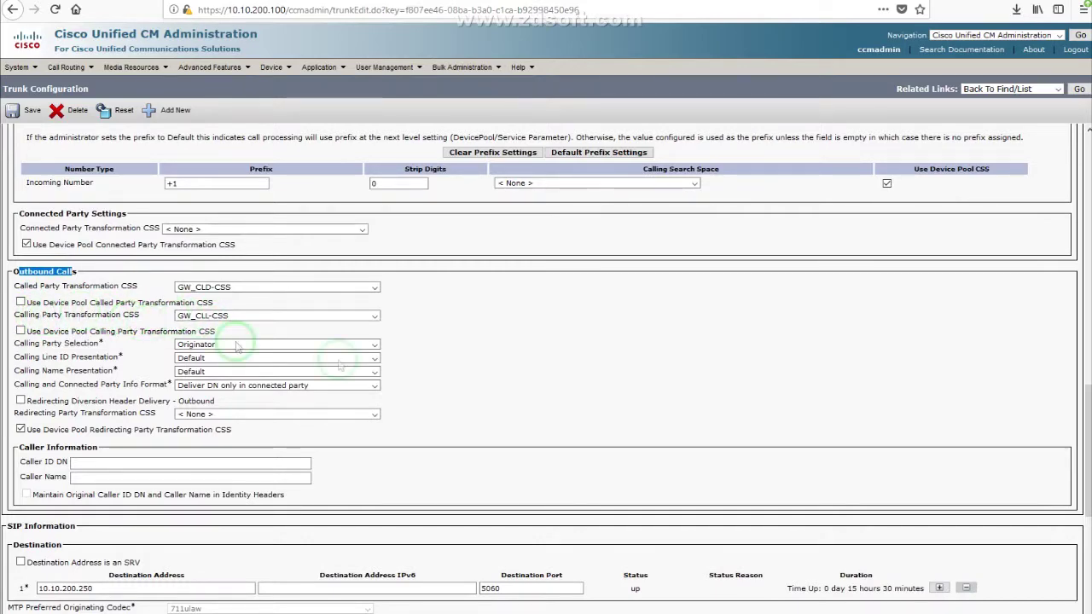
scroll(546, 366, "down", 2)
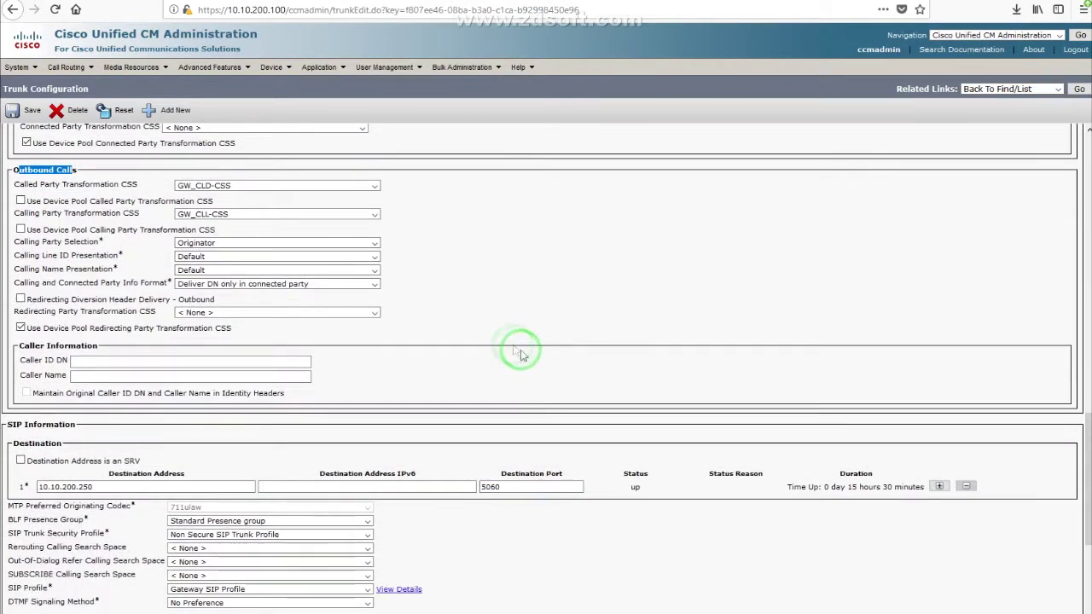
left_click_drag(36, 188, 105, 188)
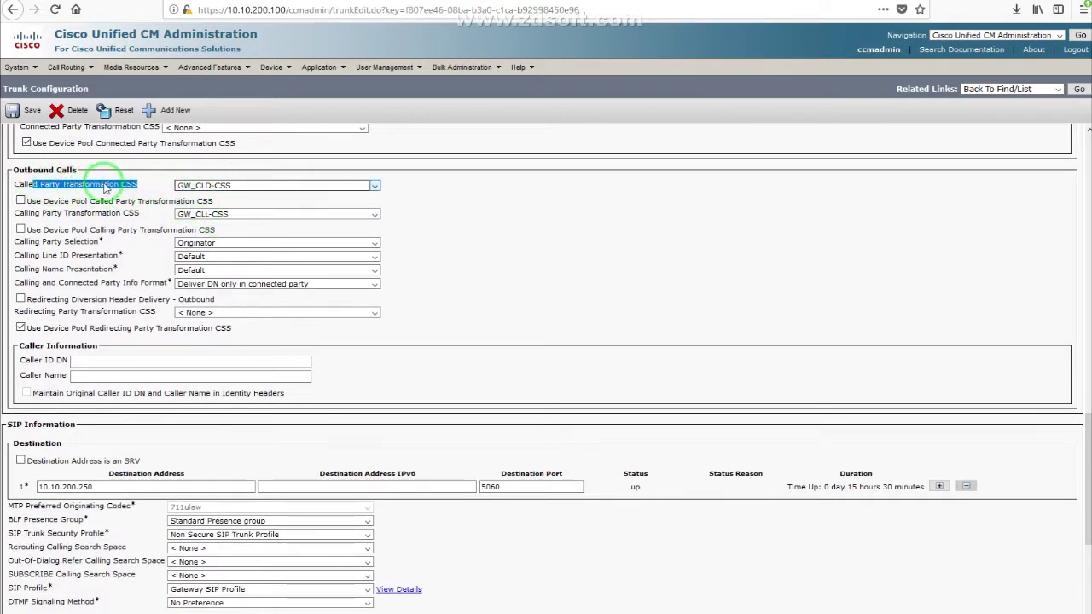
scroll(109, 187, "up", 1)
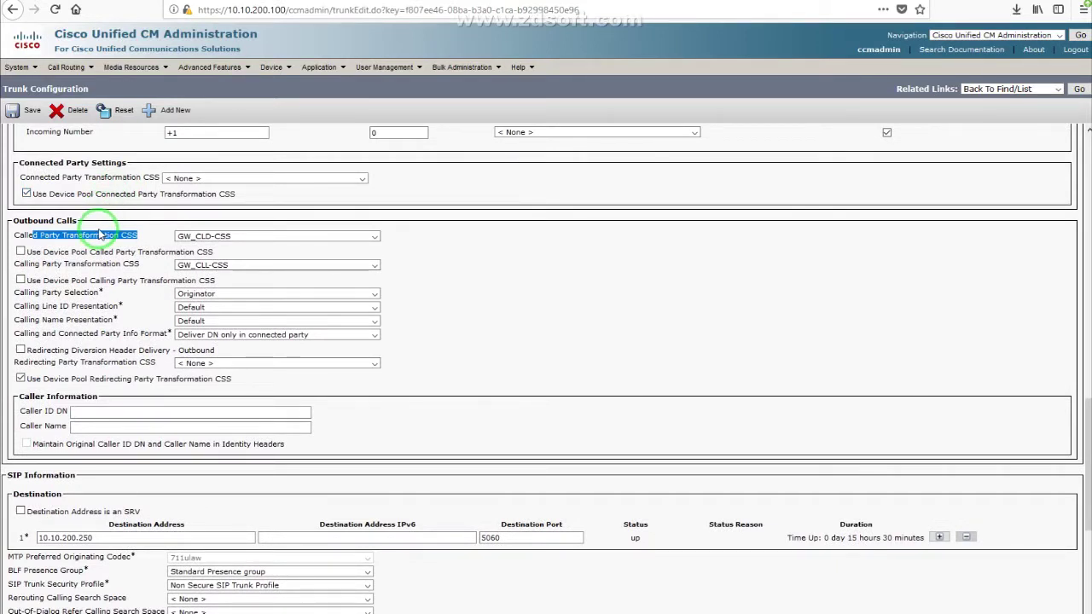
scroll(595, 351, "down", 3)
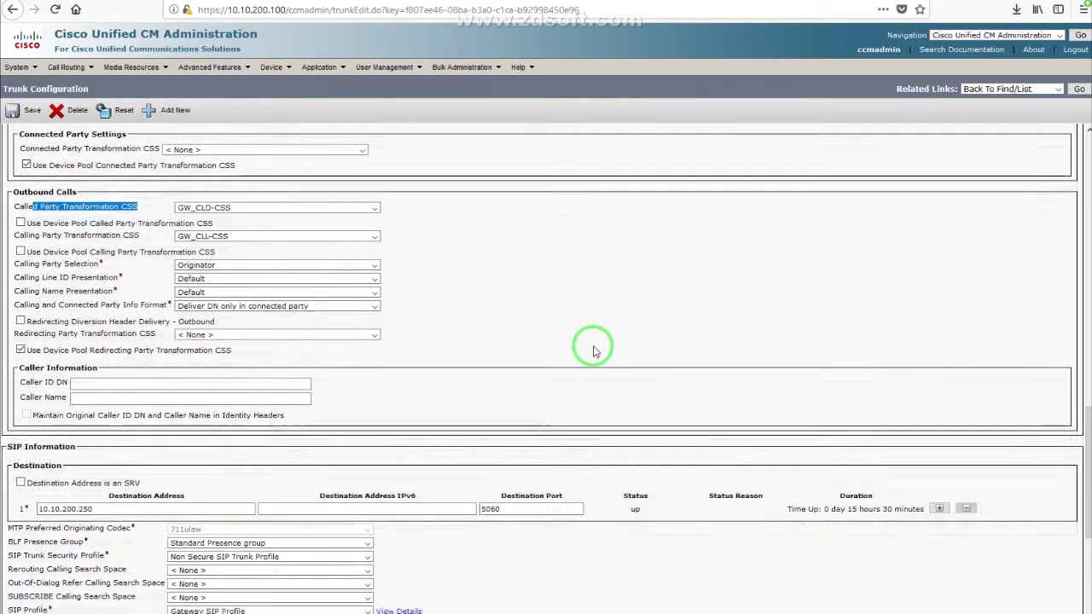
scroll(594, 351, "up", 9)
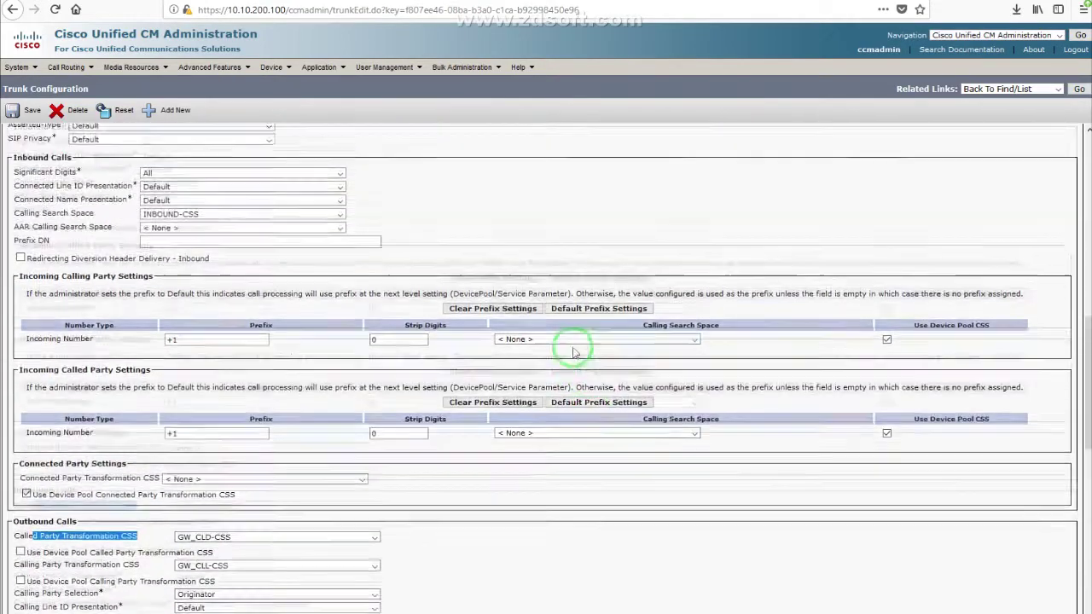
left_click_drag(8, 218, 90, 219)
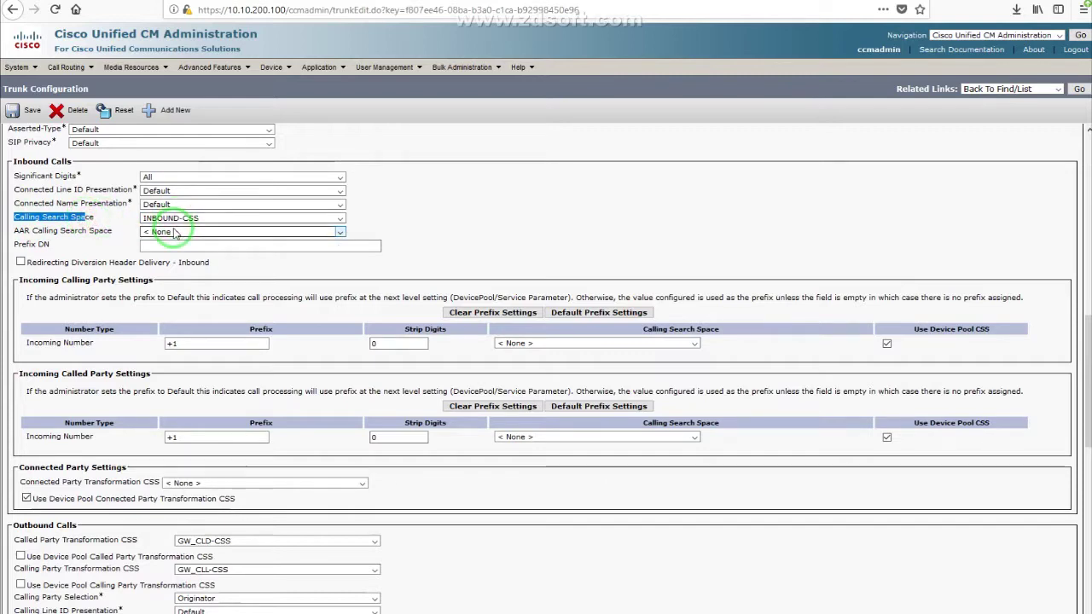
mouse_move(60, 68)
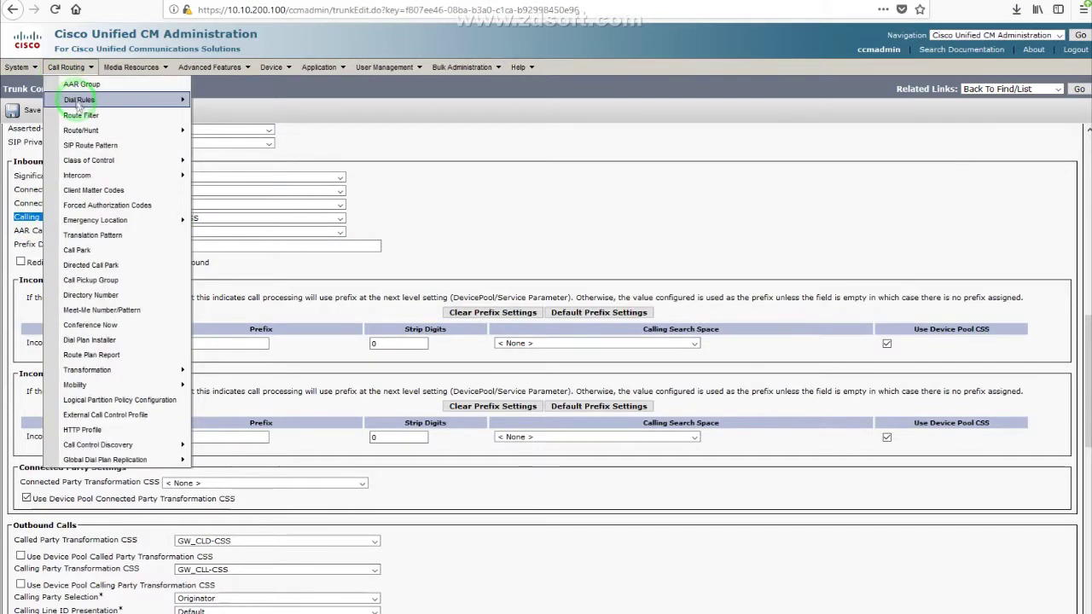
Step: Open the INBOUND-CSS calling search space and confirm INBOUND-PT is its only partition
mouse_move(99, 163)
left_click(246, 223)
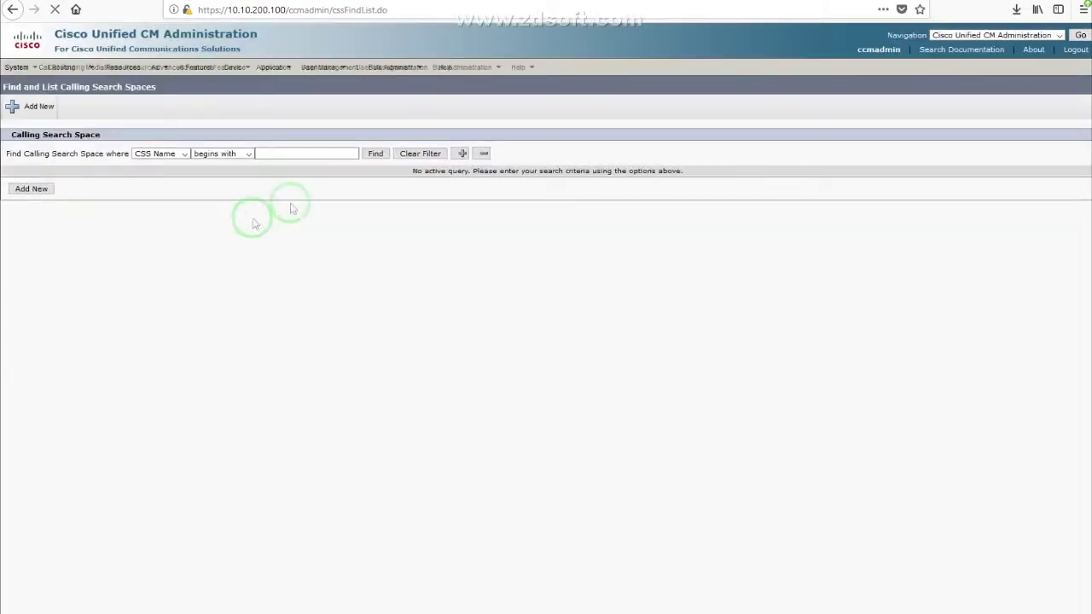
left_click(373, 156)
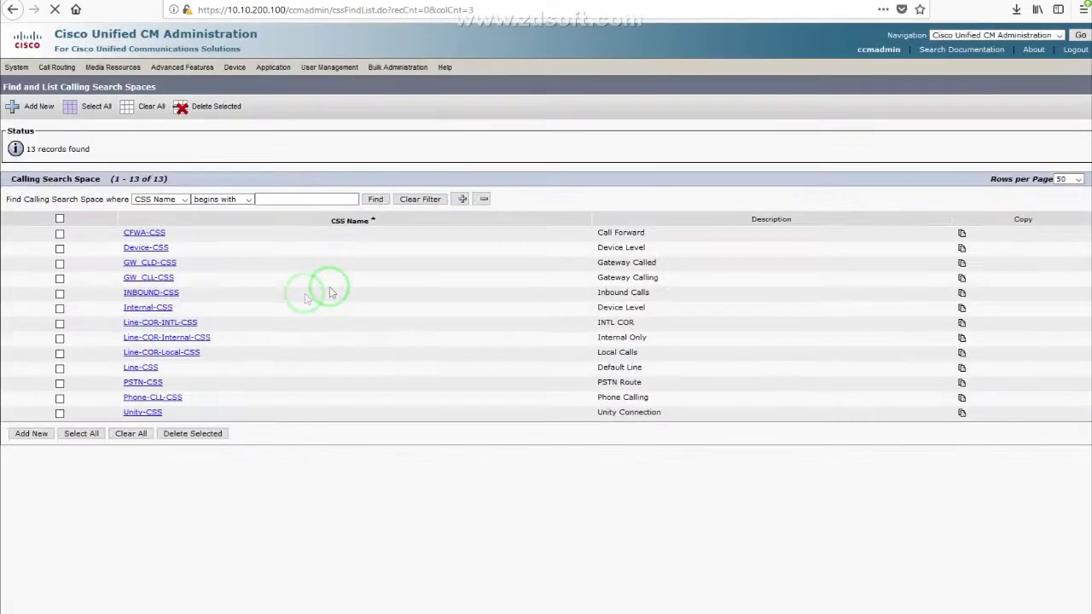
left_click(141, 294)
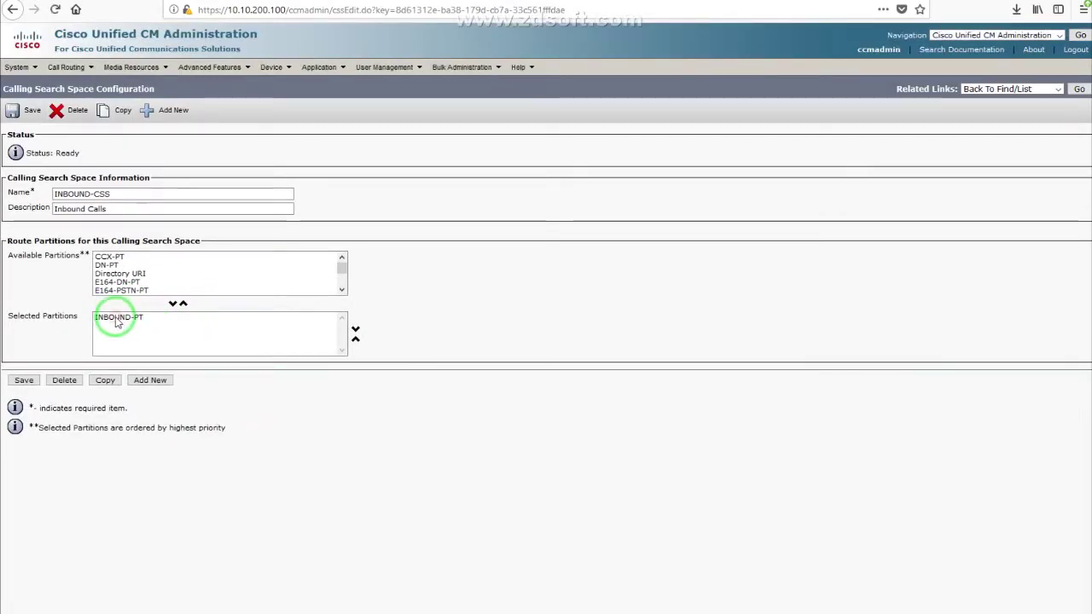
left_click(135, 319)
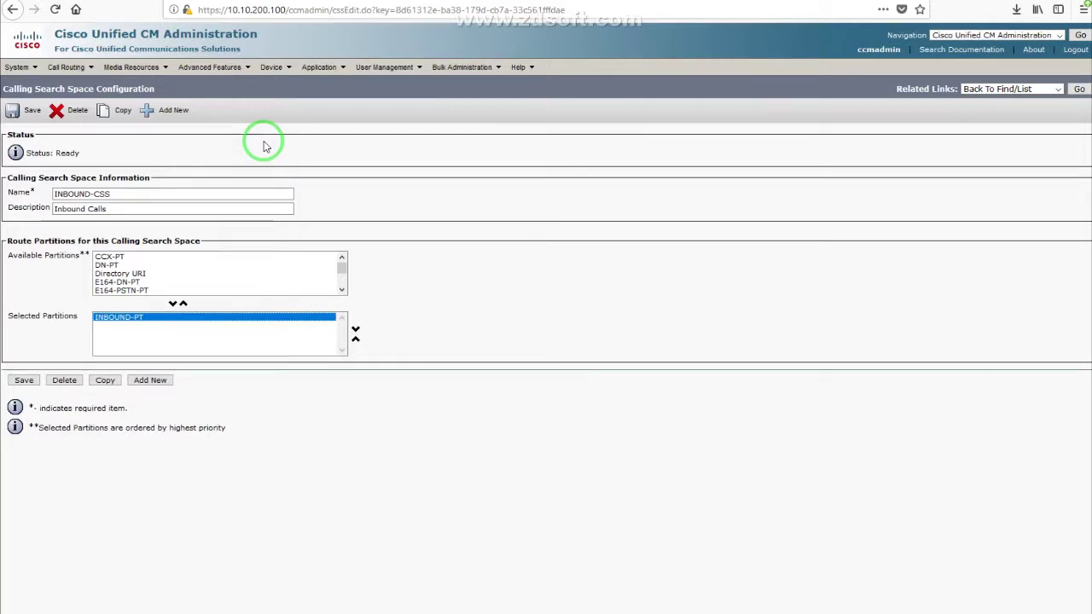
Step: List all translation patterns and open 'Lab DID 1 - 3000' in INBOUND-PT
left_click(68, 67)
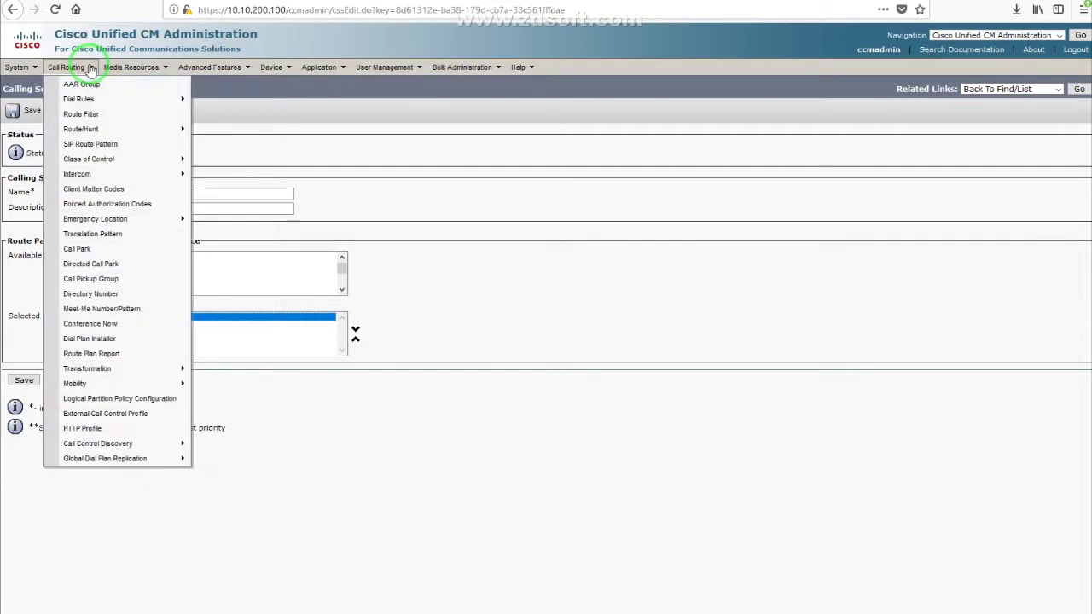
left_click(110, 236)
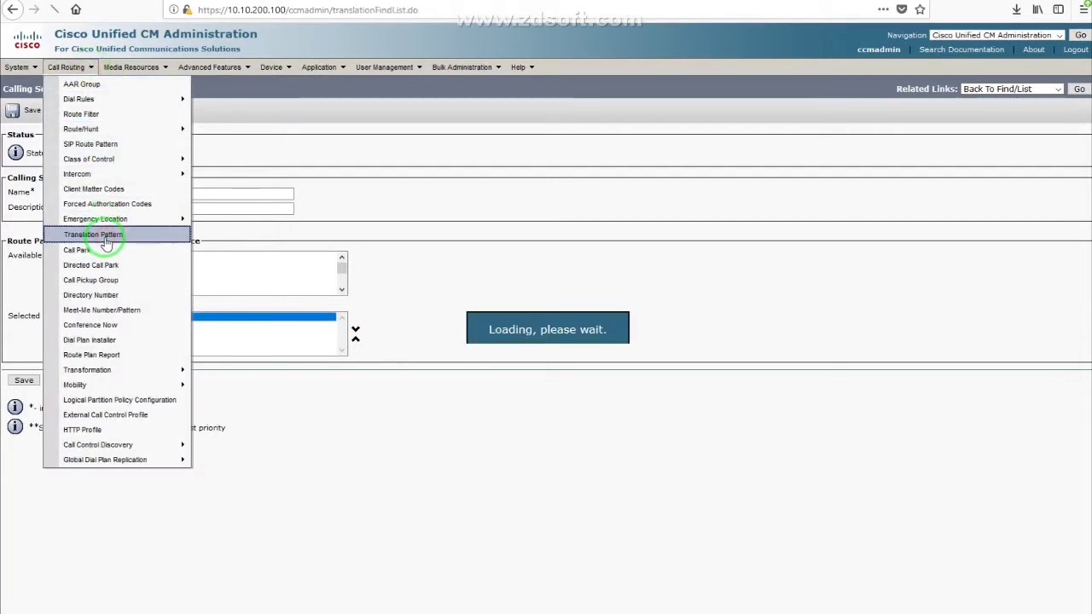
left_click(459, 153)
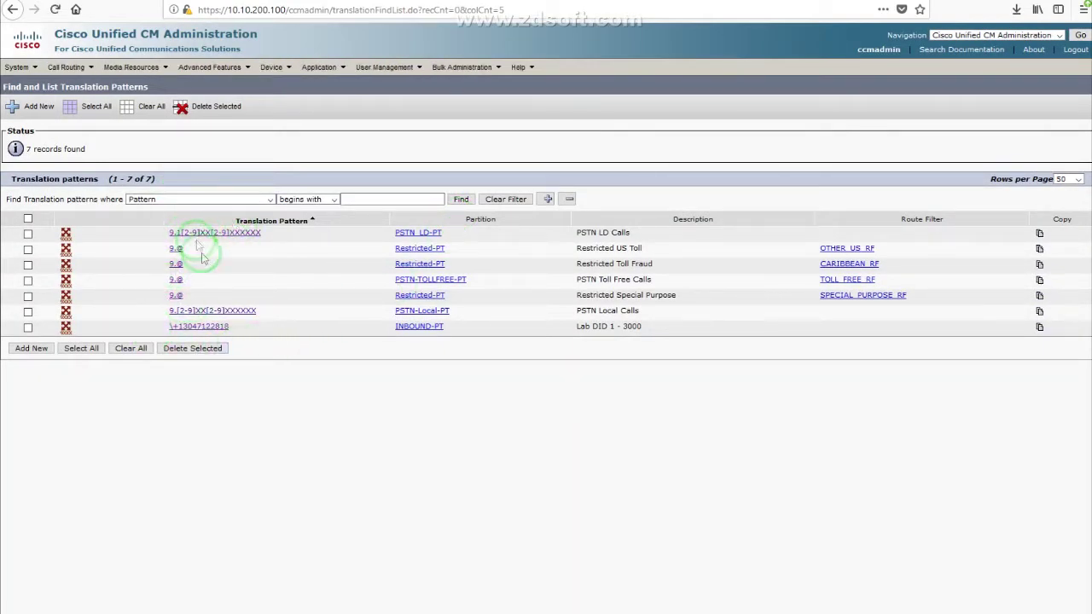
left_click_drag(151, 327, 237, 327)
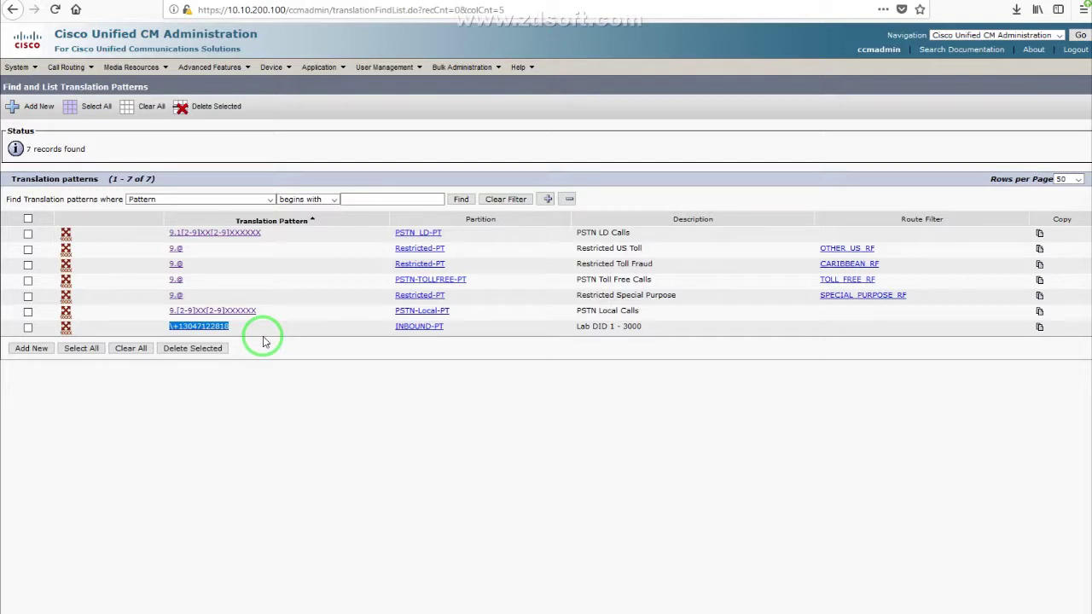
left_click(207, 329)
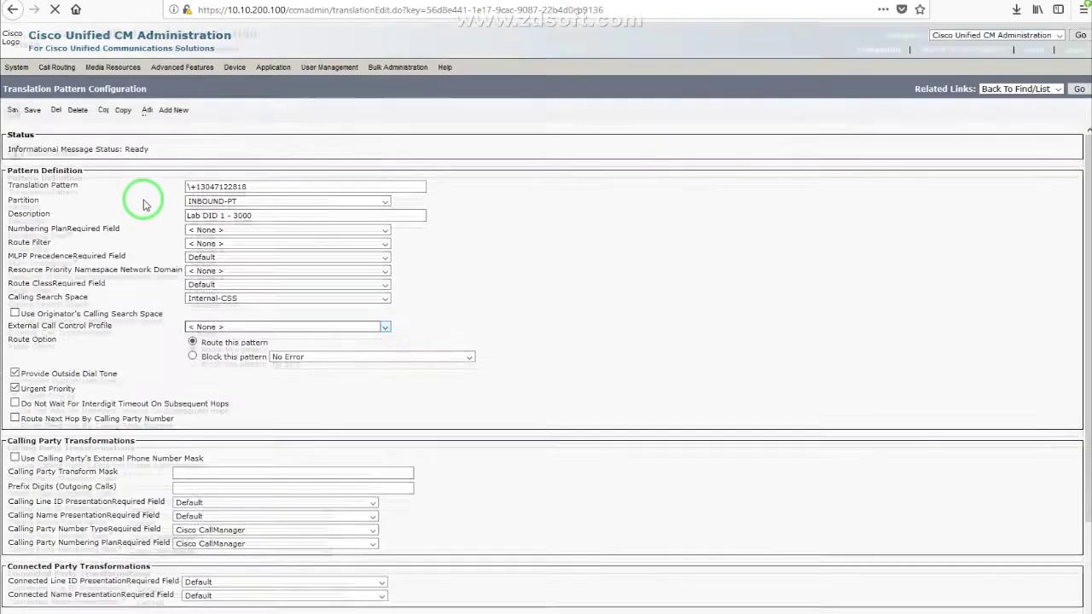
left_click(193, 191)
left_click(191, 193)
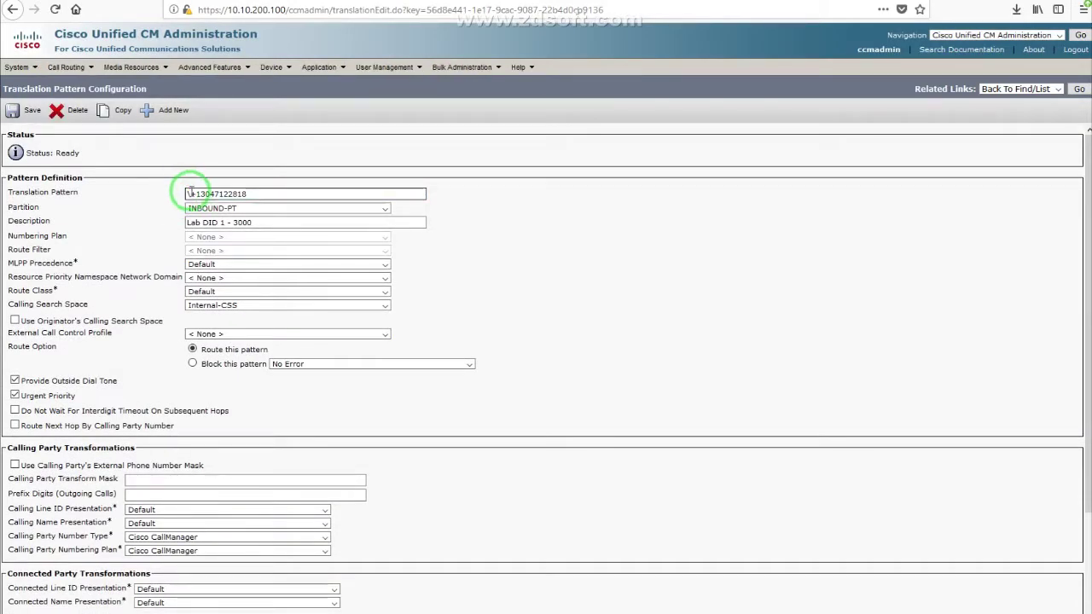
left_click(181, 193)
left_click_drag(181, 196, 192, 193)
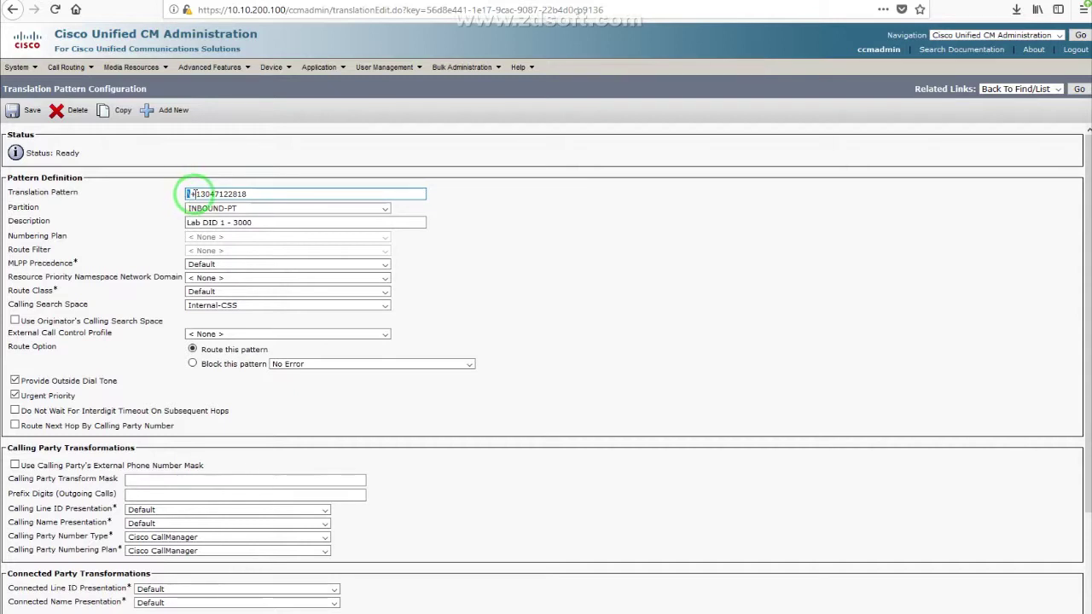
left_click(191, 193)
left_click(192, 193)
left_click(193, 192)
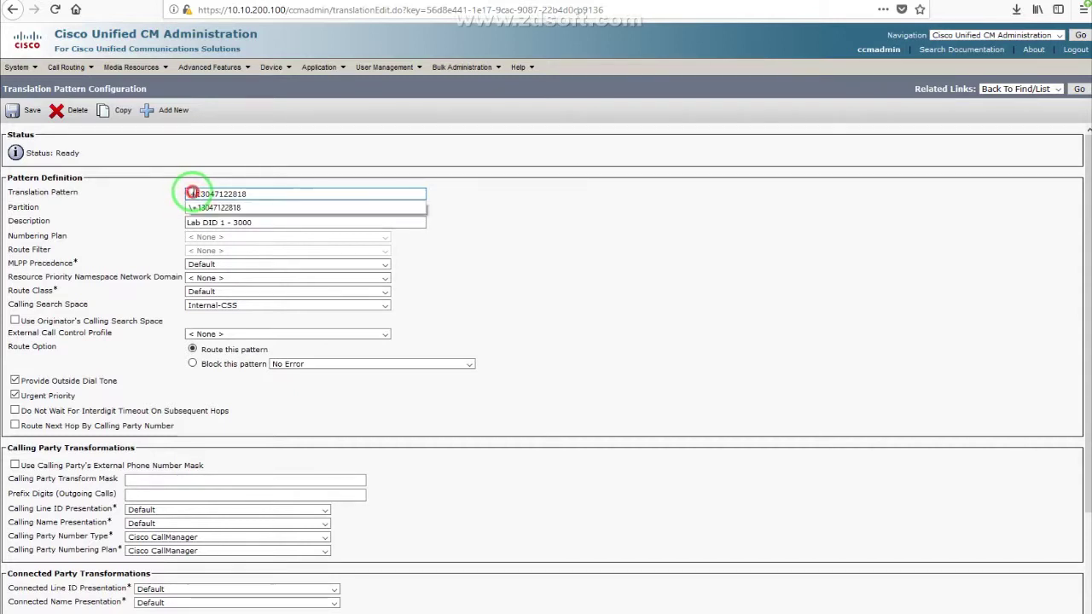
left_click(190, 194)
left_click(163, 199)
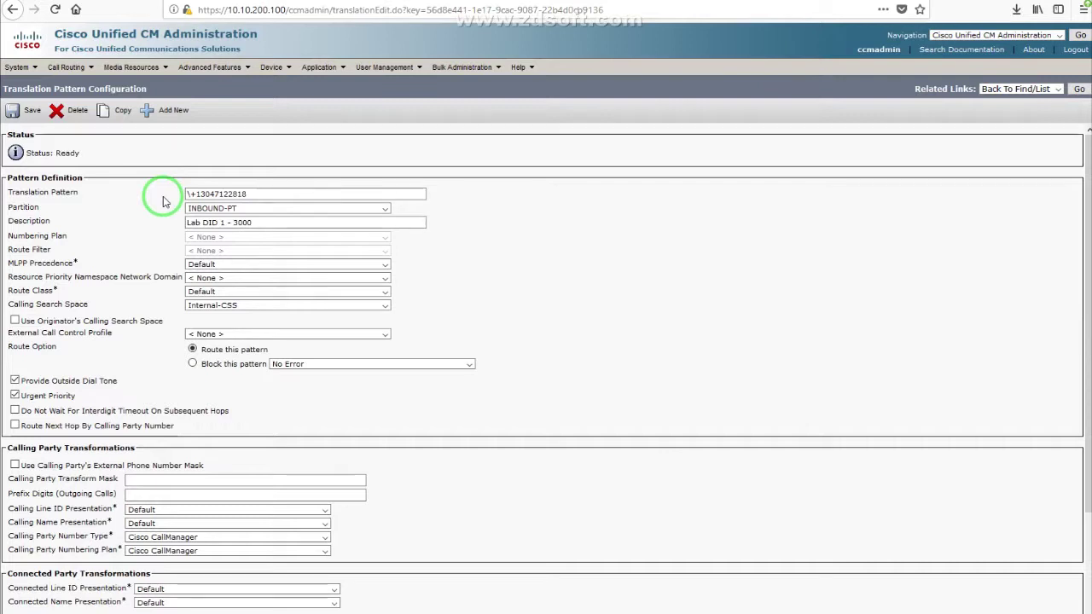
left_click(193, 195)
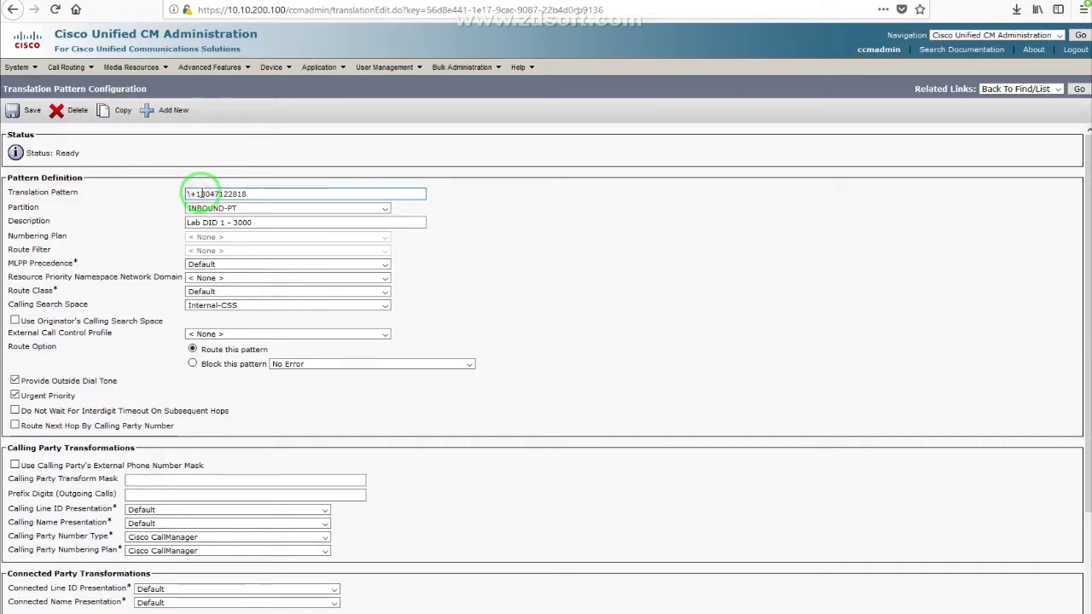
triple_click(207, 193)
left_click(266, 153)
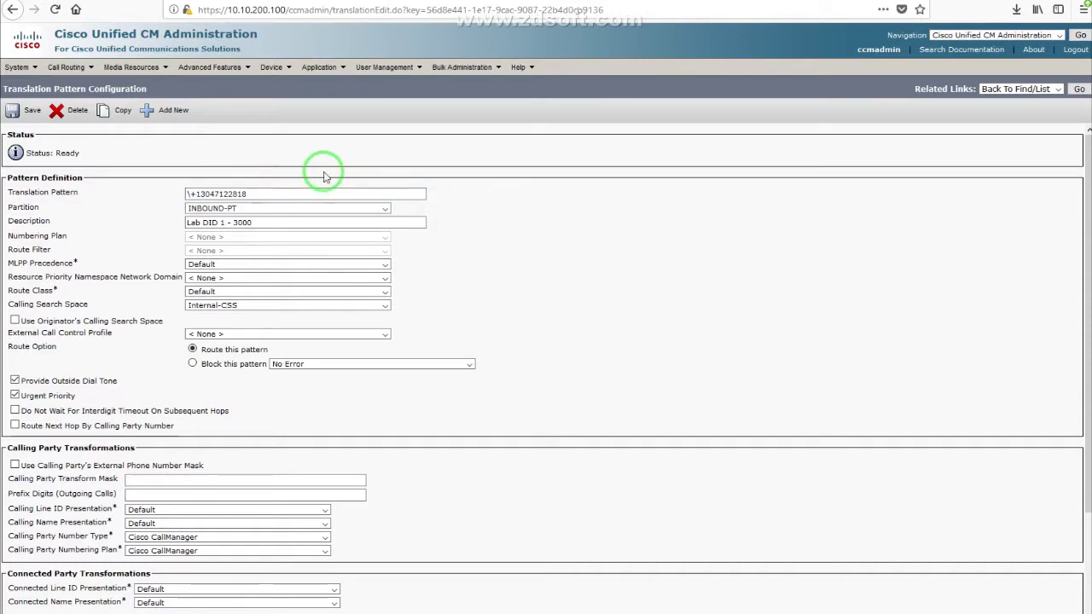
left_click(225, 193)
triple_click(226, 194)
left_click(282, 189)
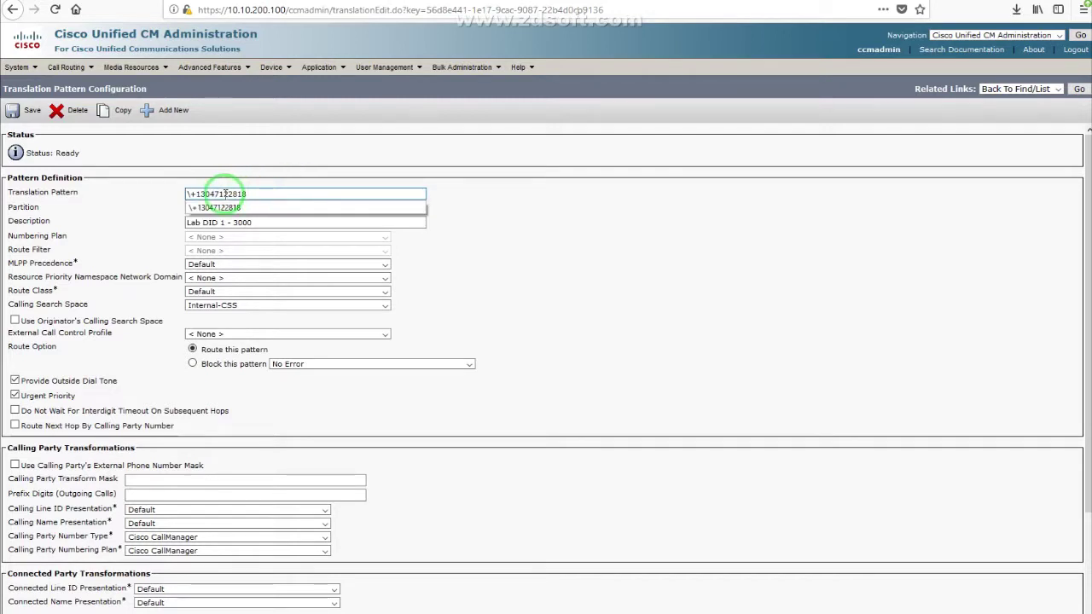
left_click_drag(228, 194, 268, 189)
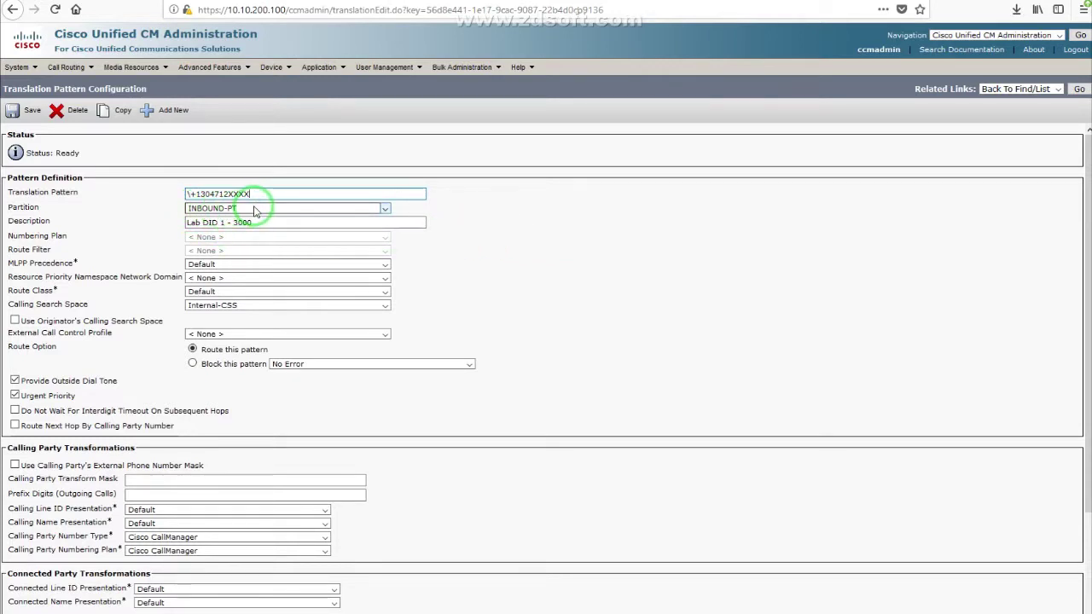
Step: Review partition INBOUND-PT, calling search space Internal-CSS and called party transform mask 3000
double_click(38, 208)
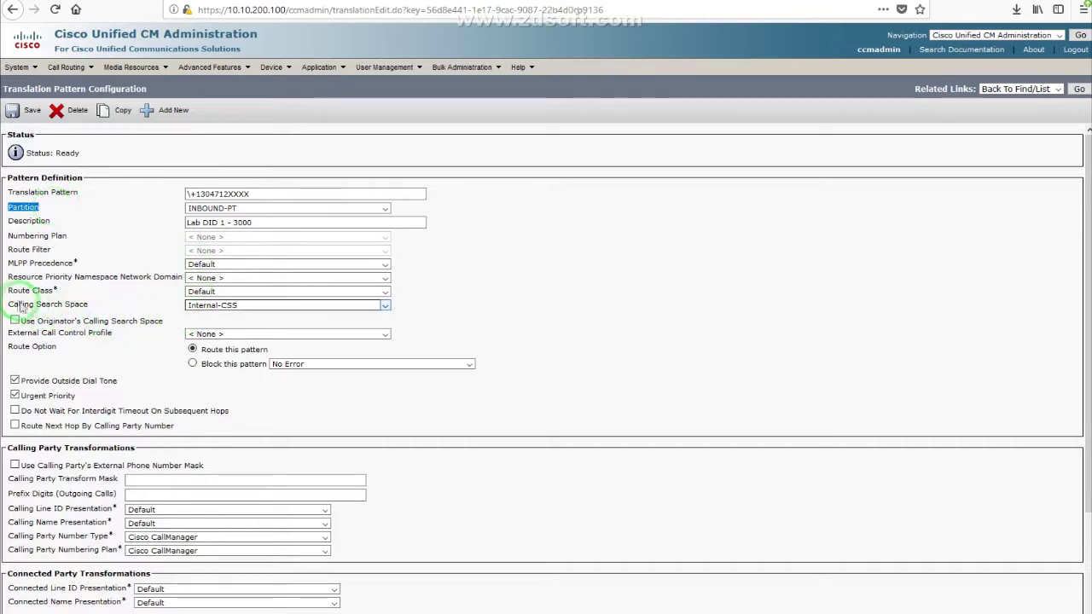
left_click_drag(11, 305, 89, 304)
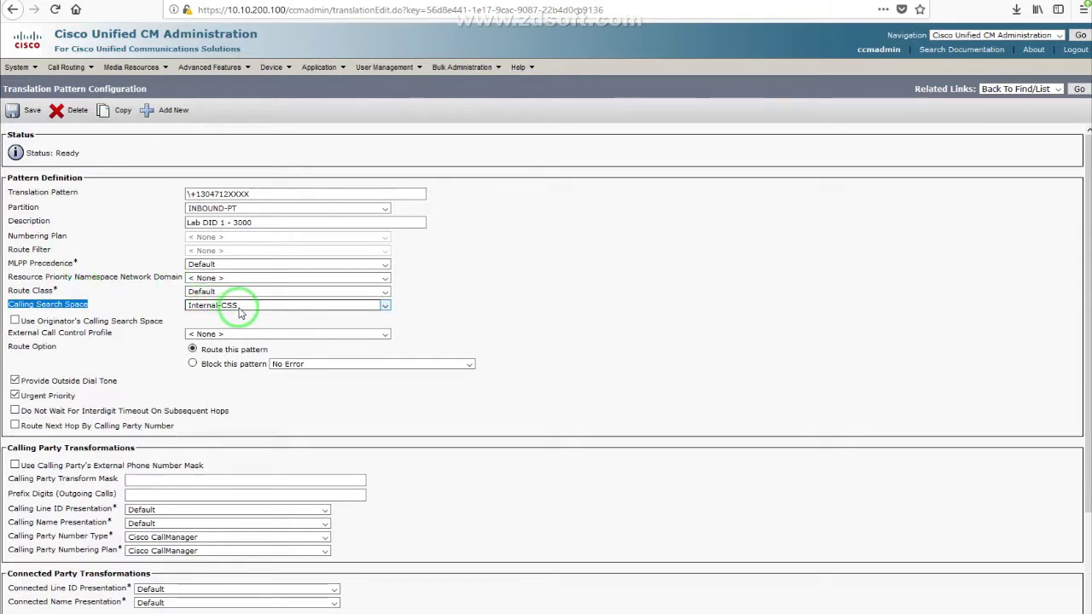
left_click(654, 306)
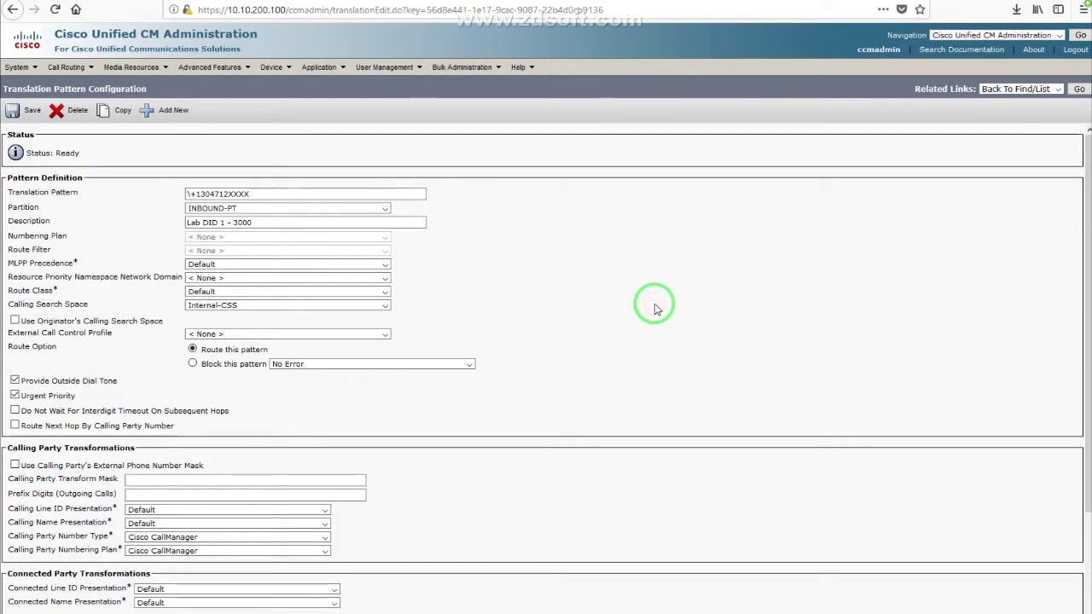
scroll(655, 306, "down", 1)
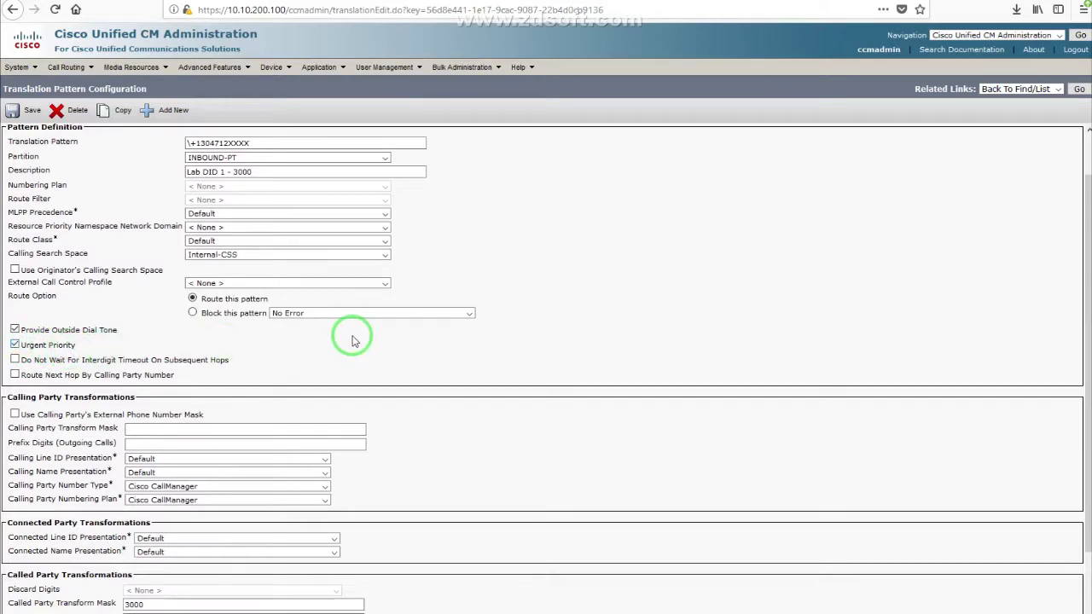
scroll(502, 455, "down", 2)
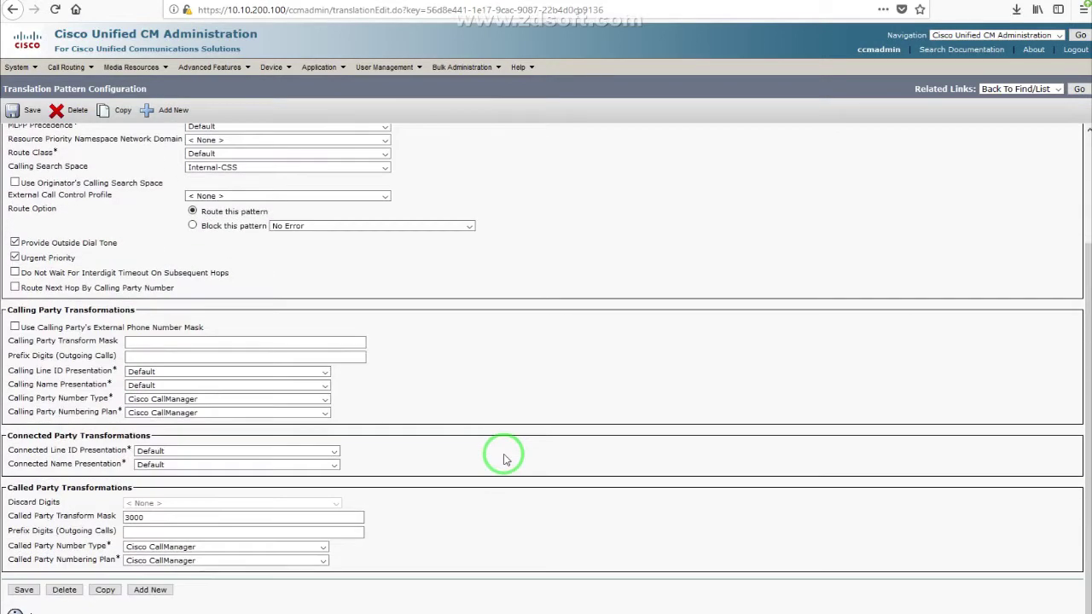
left_click(134, 516)
double_click(134, 518)
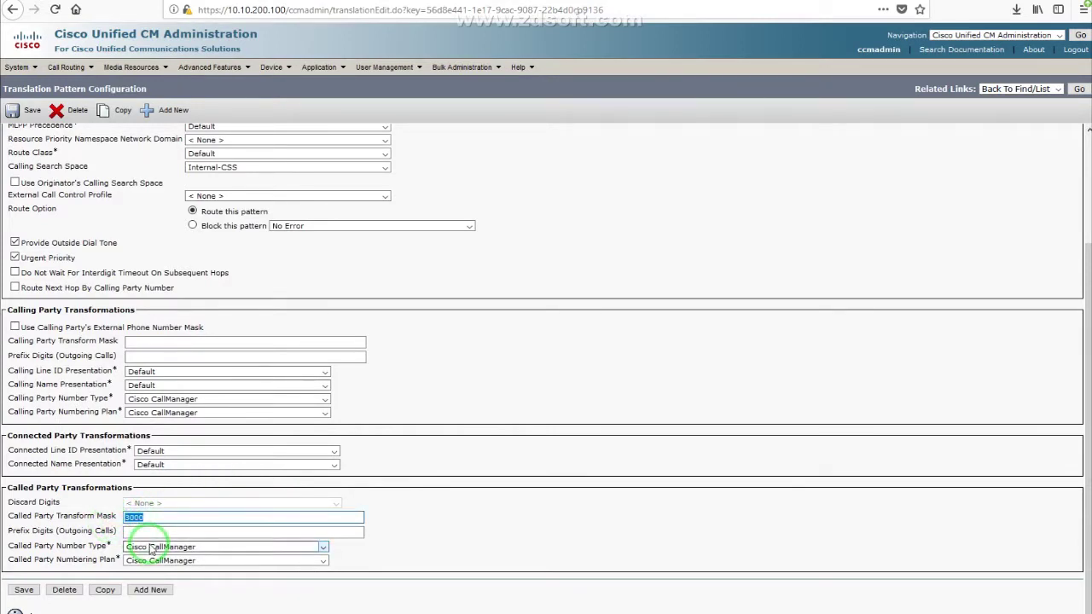
left_click(528, 397)
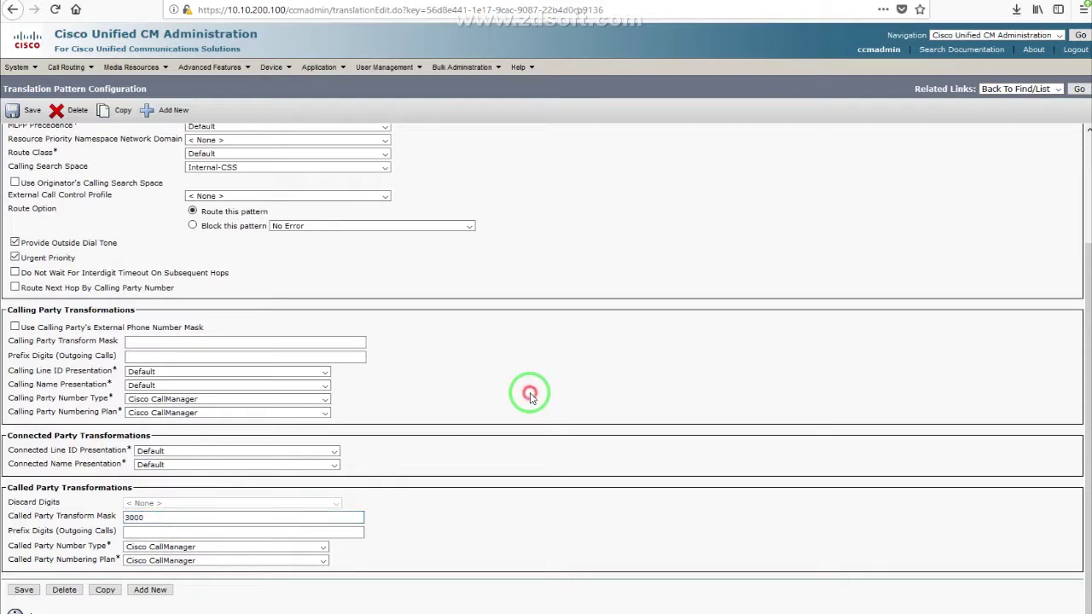
scroll(528, 398, "up", 3)
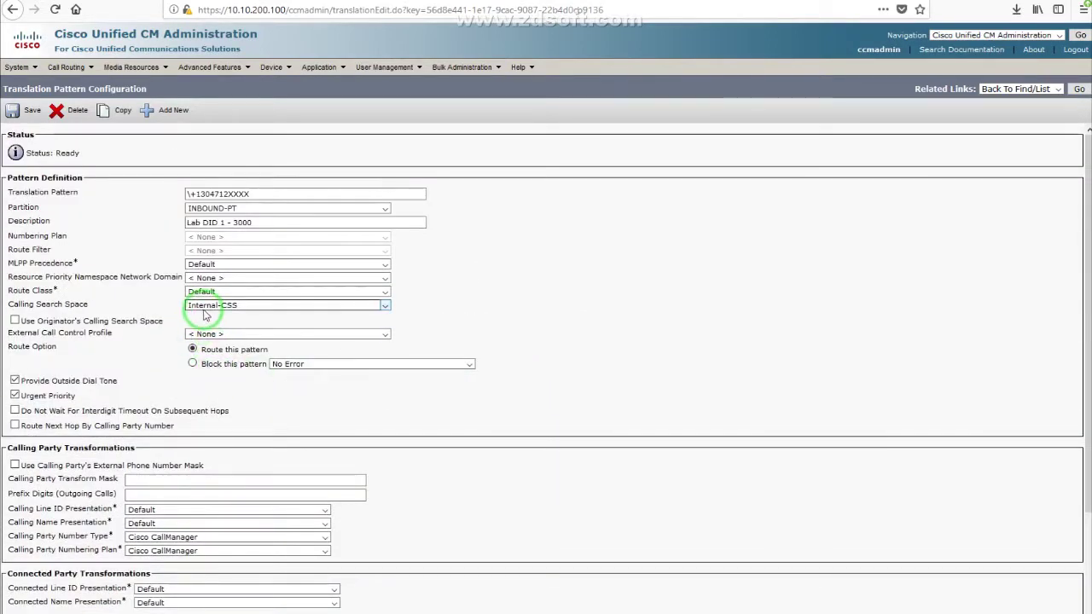
Step: Open Internal-CSS and check its partitions: DN-PT first, plus Internal-PT and Informacast-PT
mouse_move(67, 66)
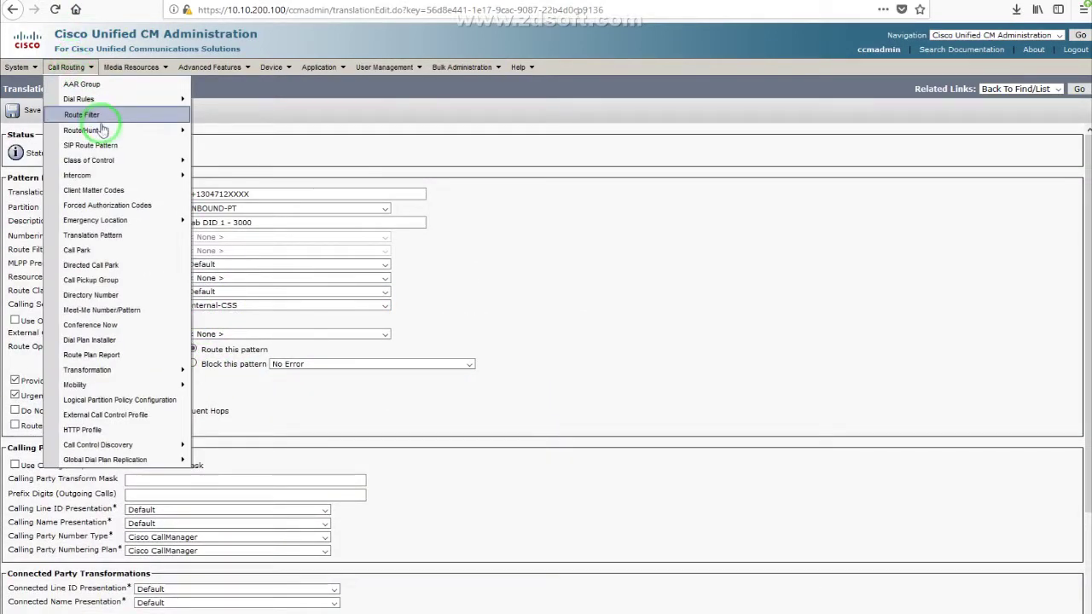
mouse_move(136, 160)
left_click(237, 226)
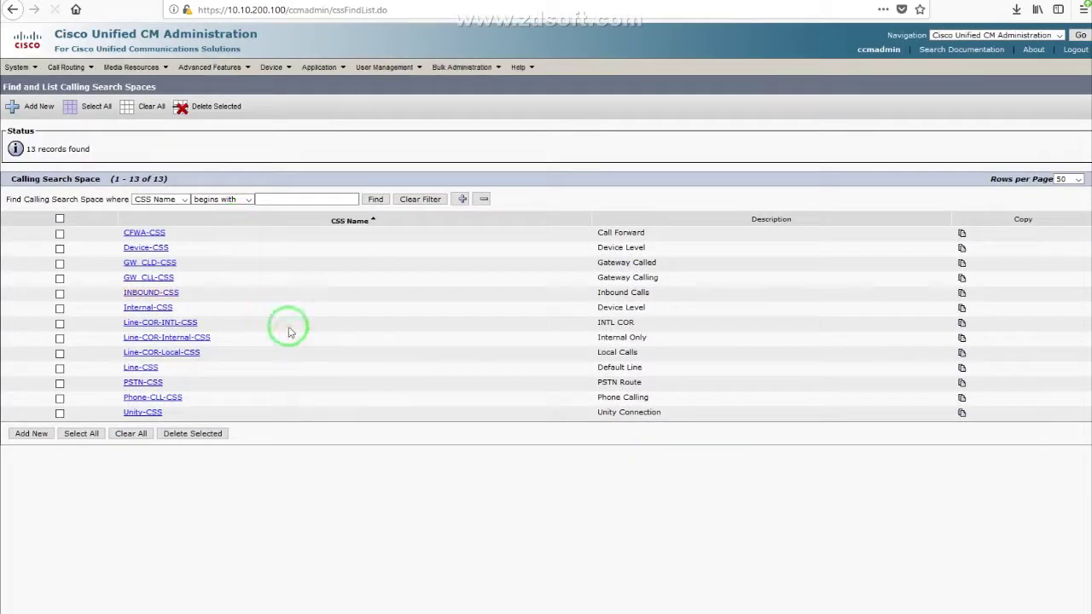
left_click(141, 308)
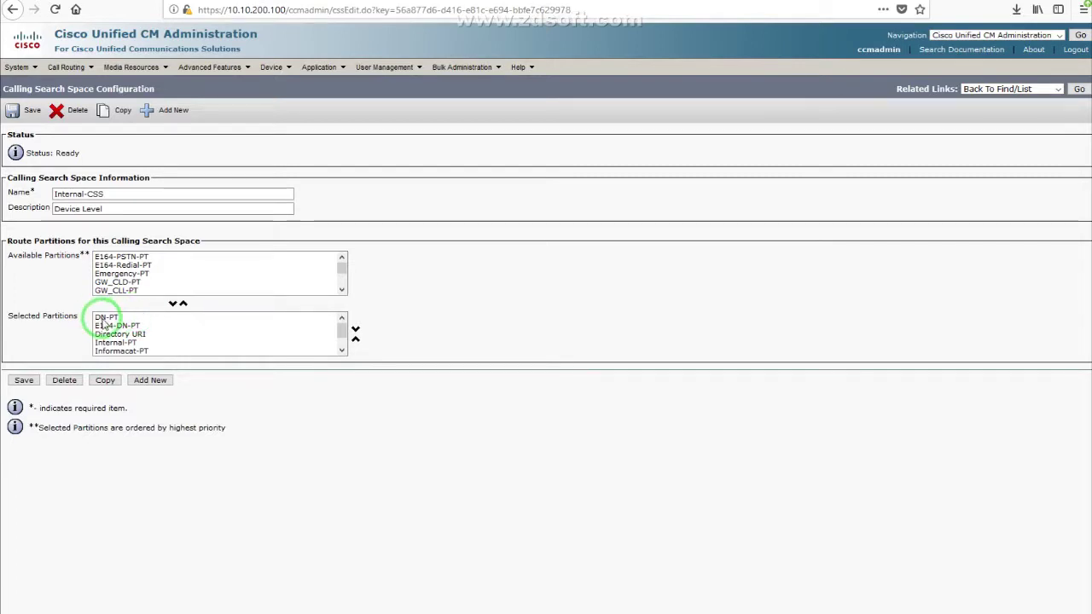
left_click(106, 317)
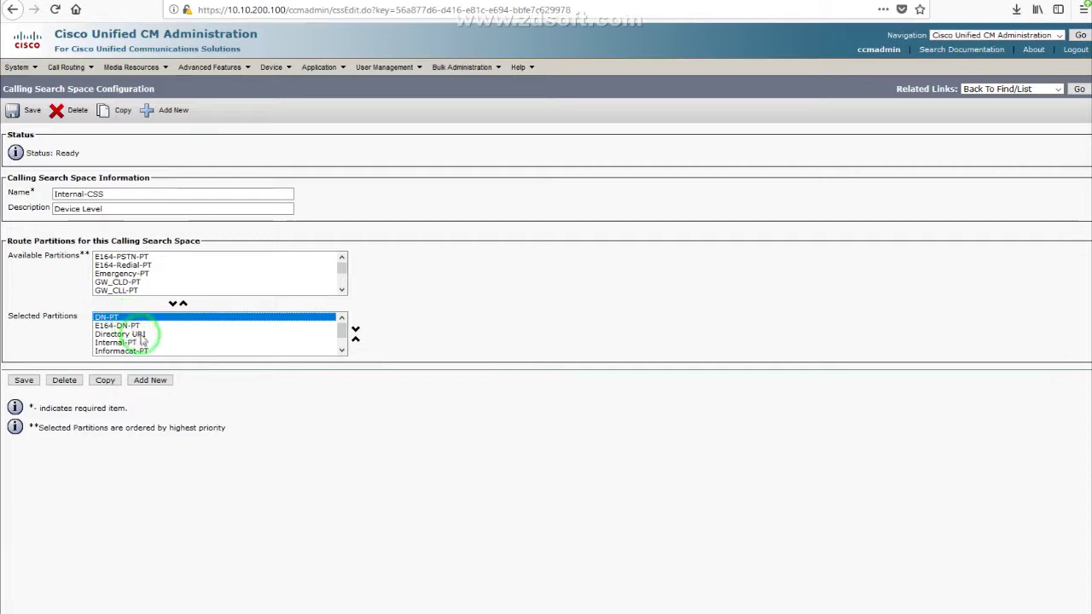
left_click(134, 343)
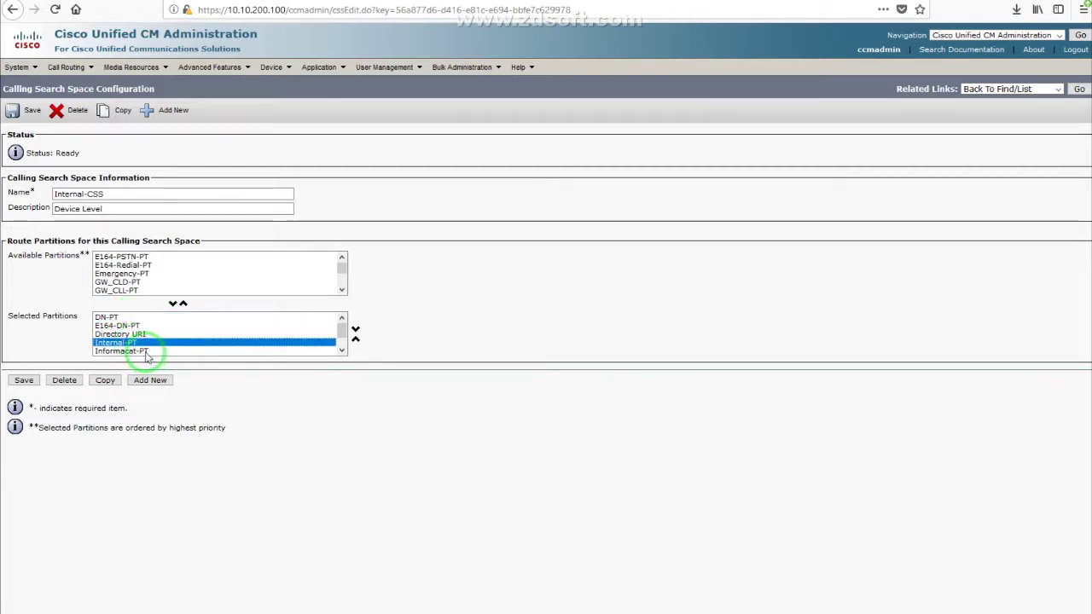
left_click(145, 352)
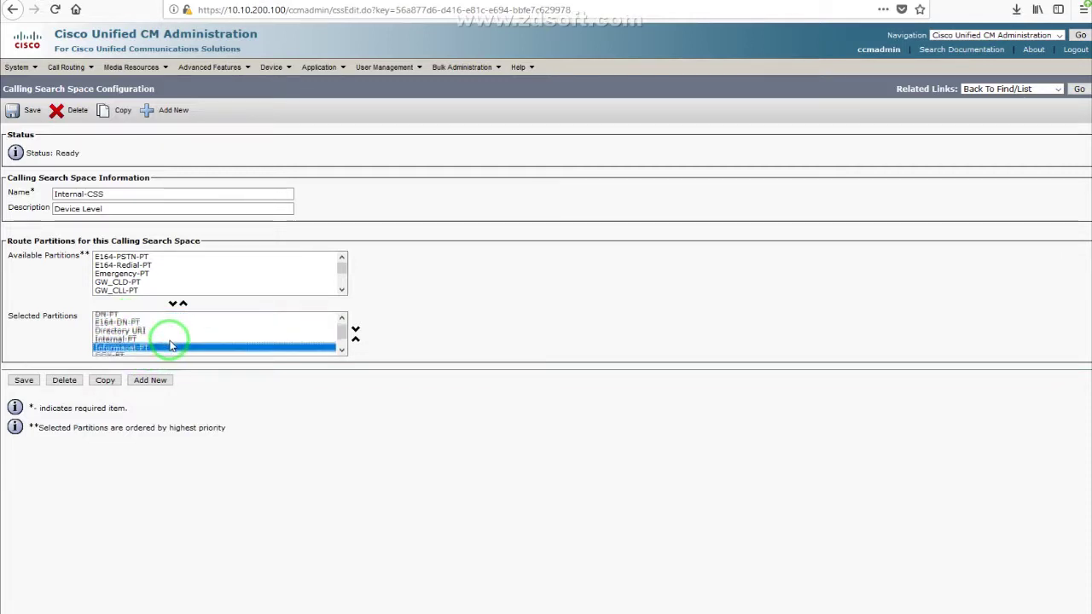
scroll(141, 348, "down", 1)
scroll(136, 345, "up", 1)
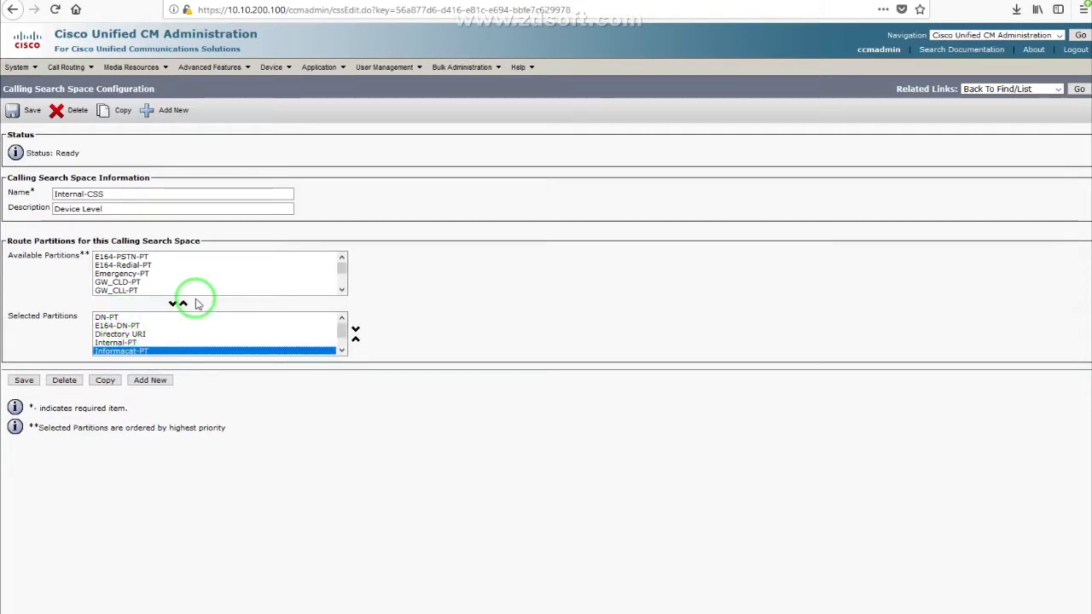
left_click(137, 317)
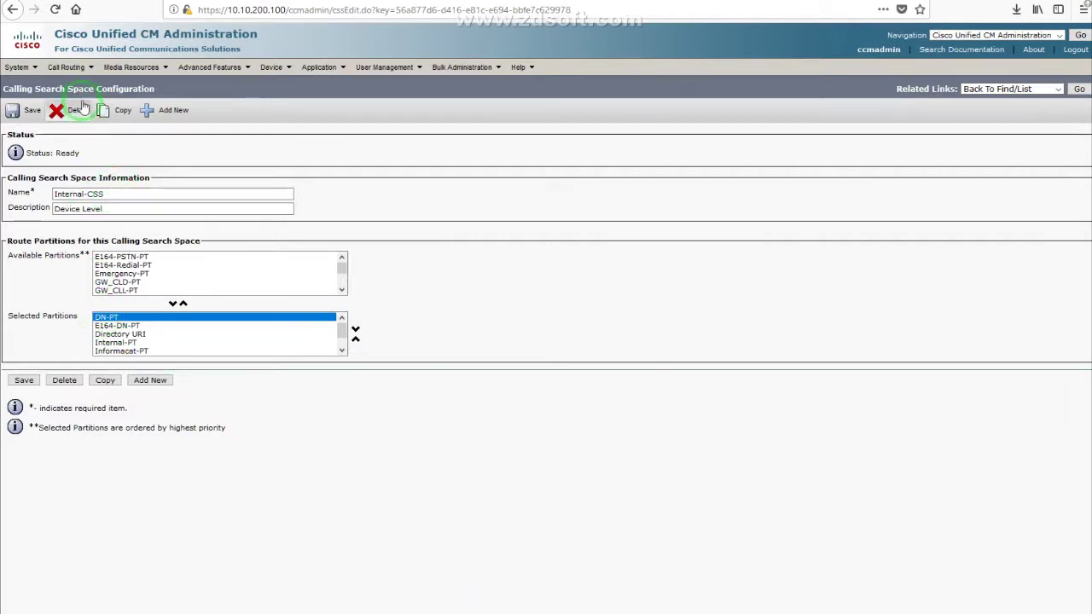
Step: Open the Lab IP Communicator phone and confirm line 1 is 3000 in DN-PT
mouse_move(277, 73)
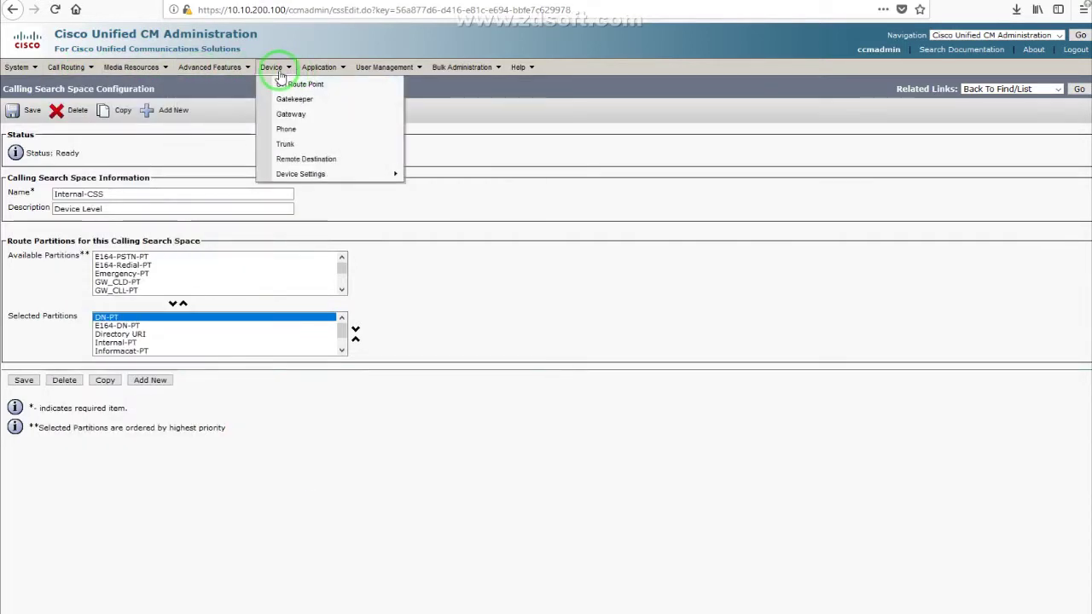
left_click(290, 131)
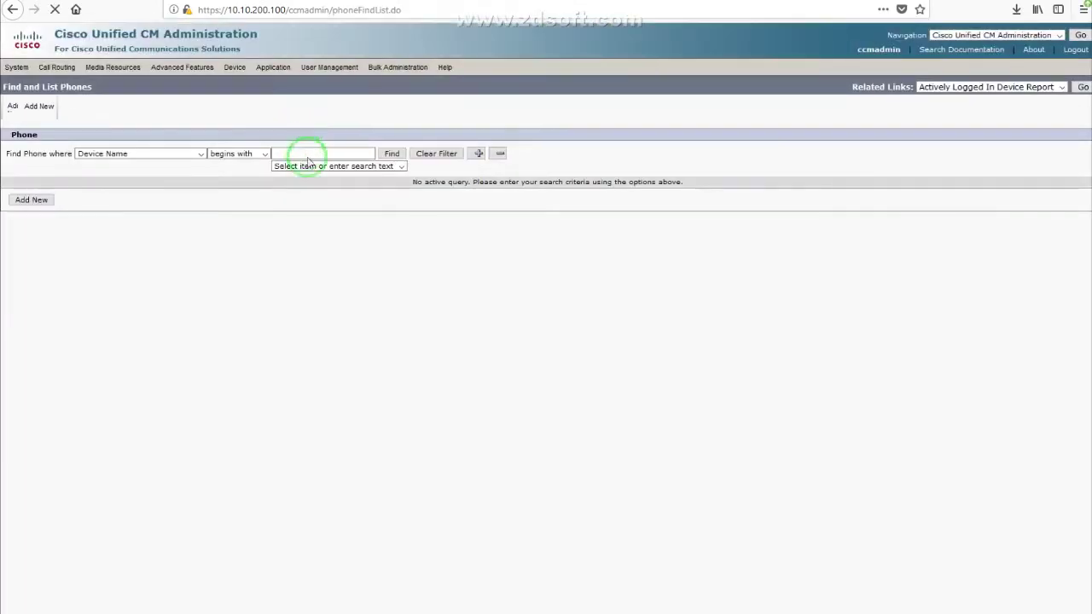
left_click(390, 154)
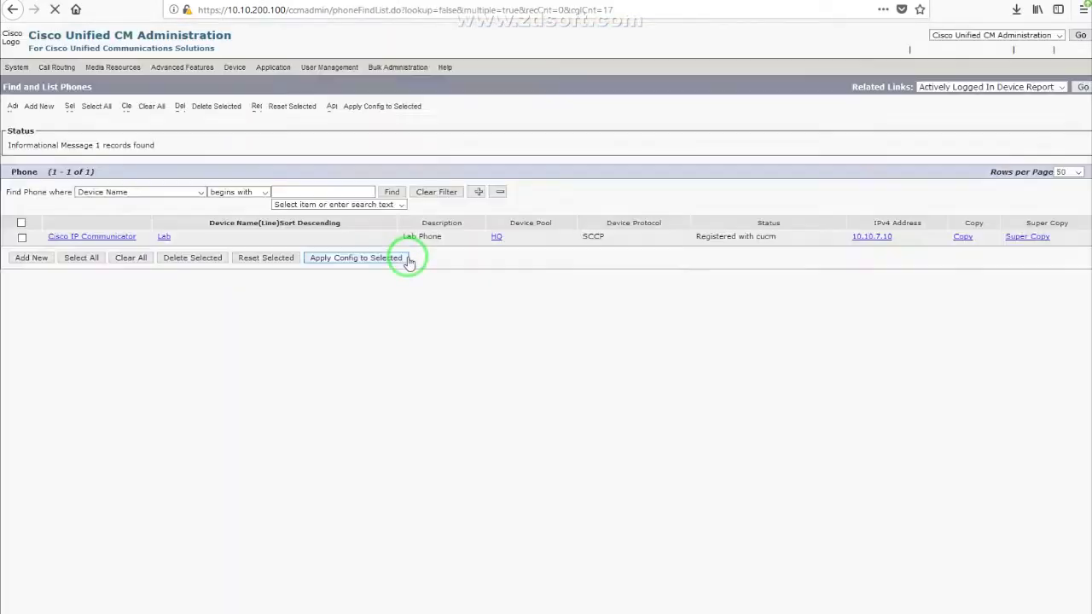
left_click(167, 244)
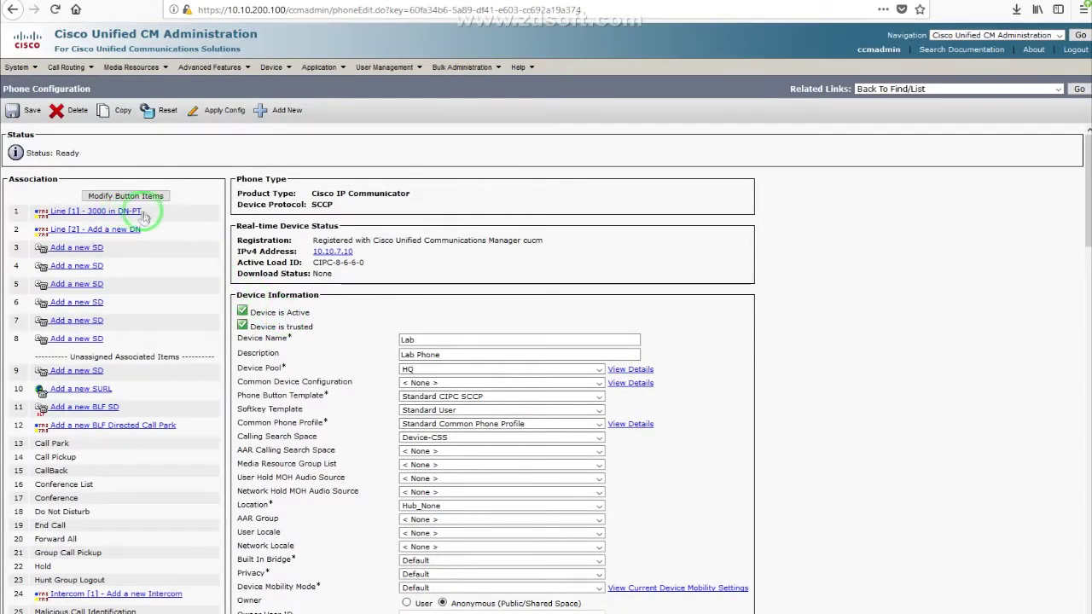
left_click_drag(138, 212, 111, 215)
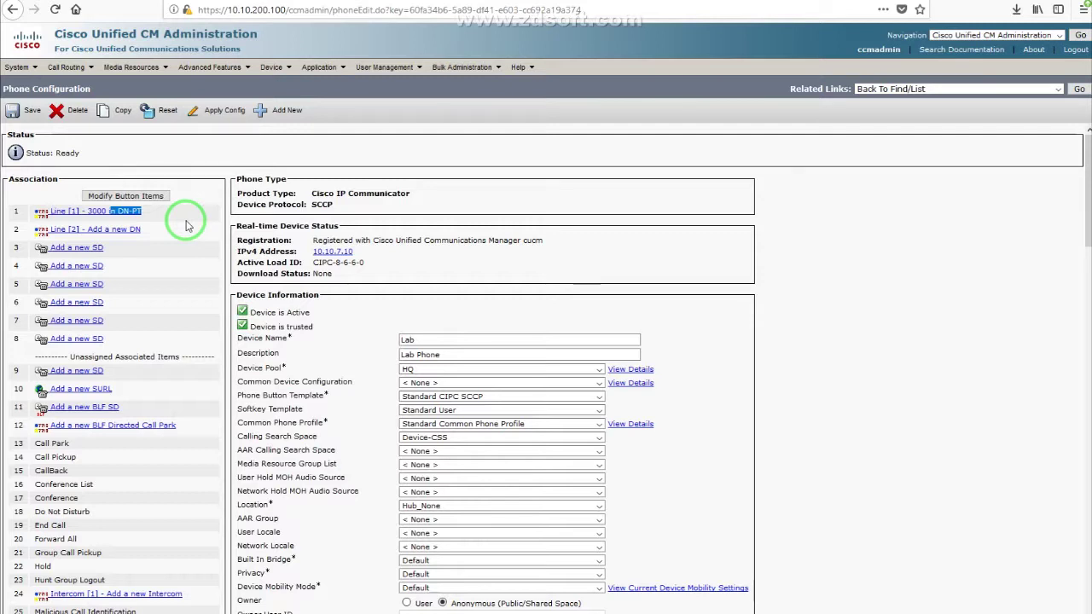
left_click_drag(164, 215, 88, 215)
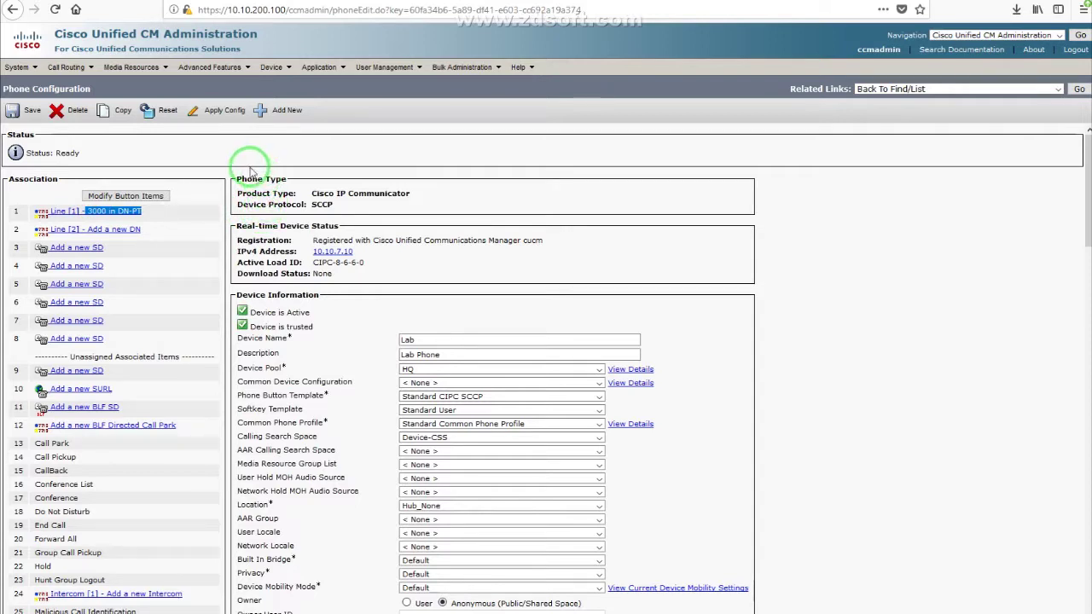
left_click(66, 67)
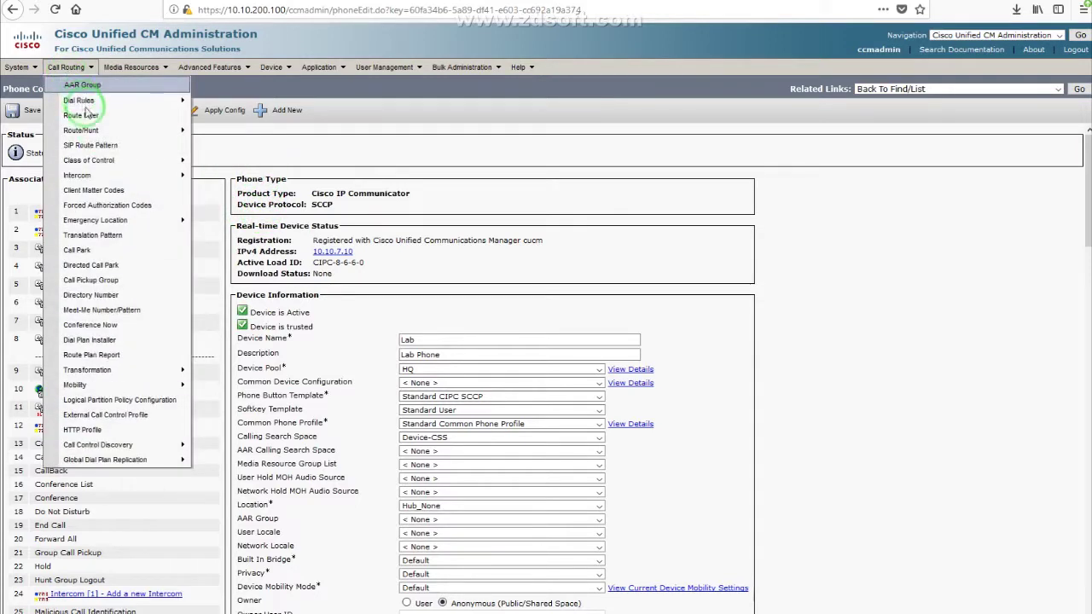
mouse_move(116, 177)
left_click(114, 234)
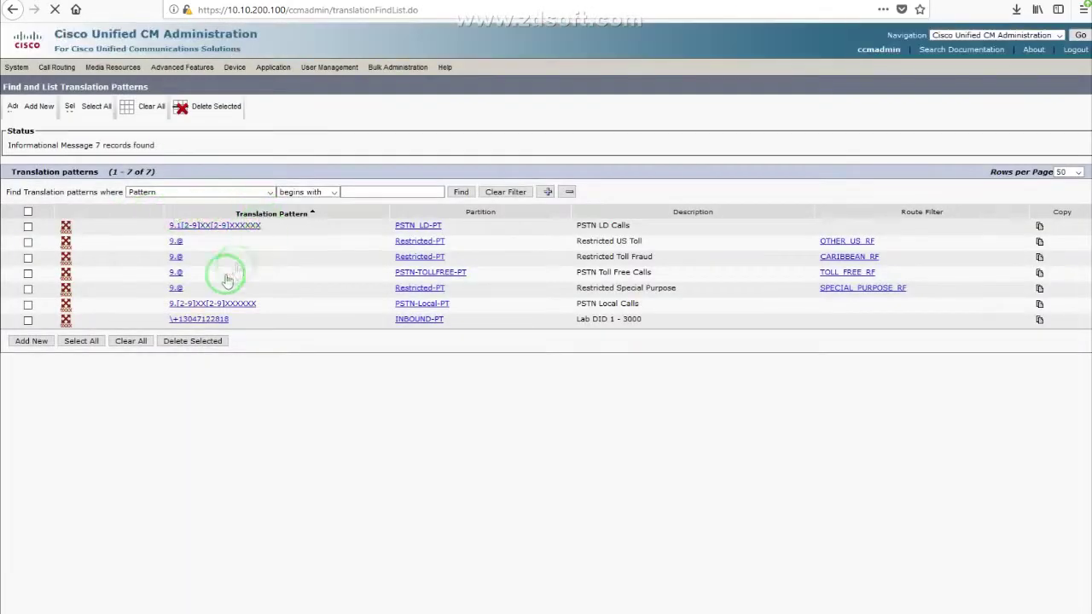
left_click(193, 328)
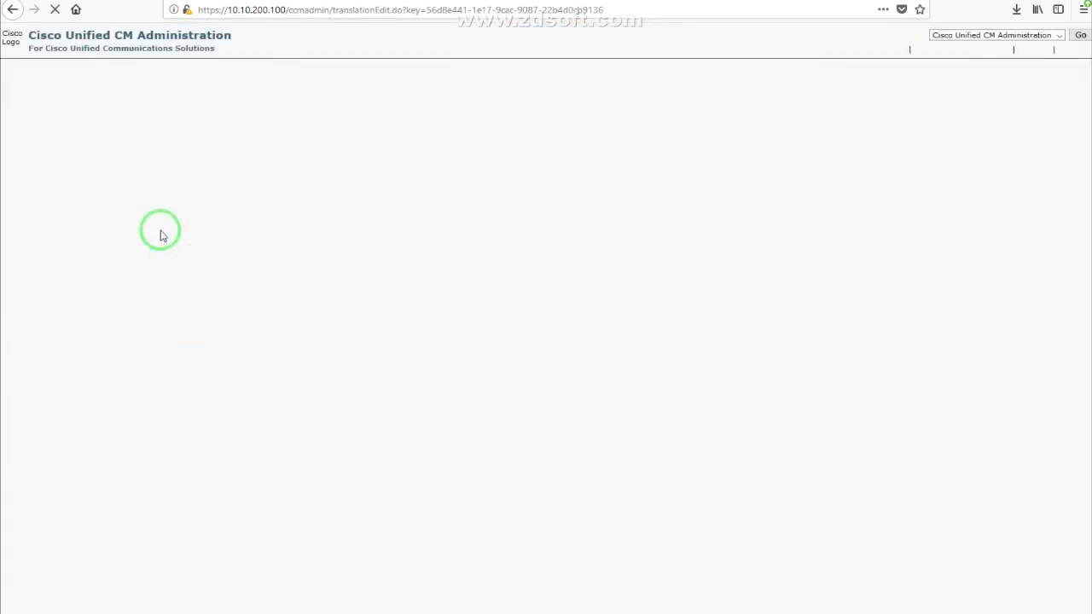
left_click_drag(187, 194, 256, 194)
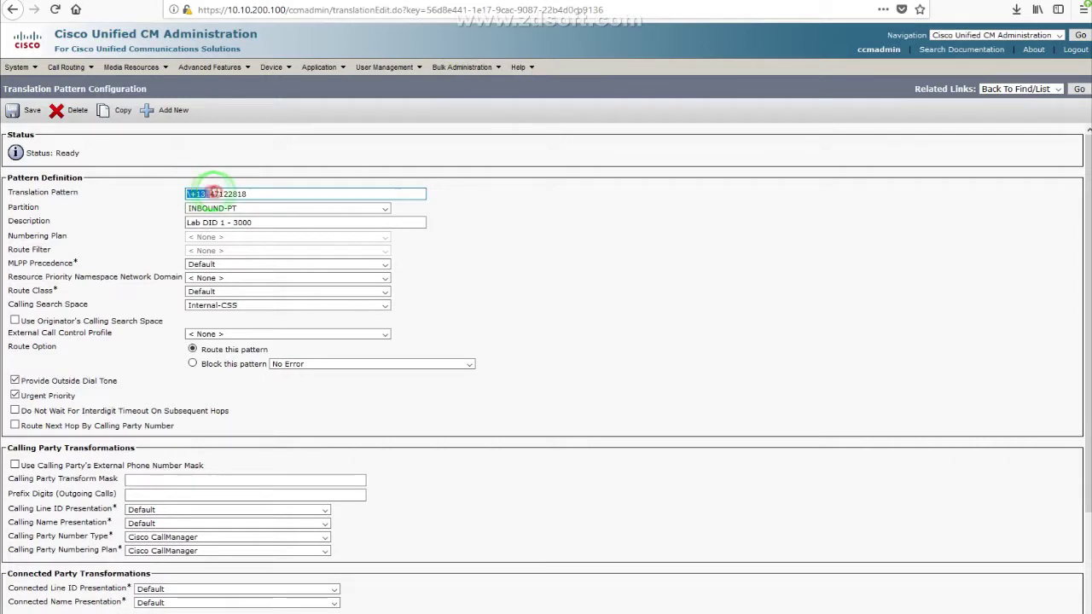
left_click(253, 165)
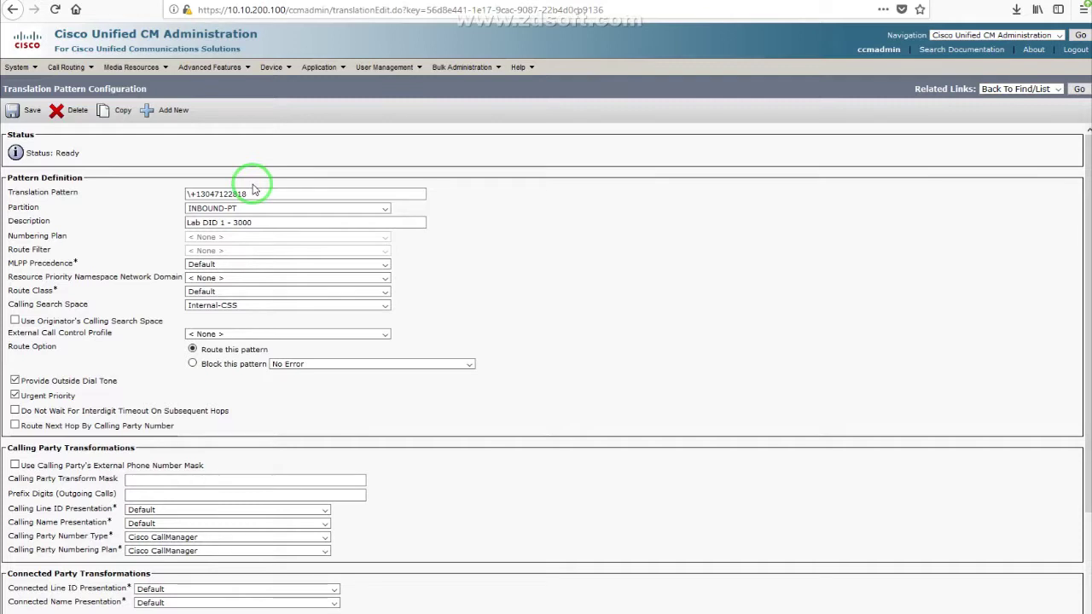
left_click(197, 193)
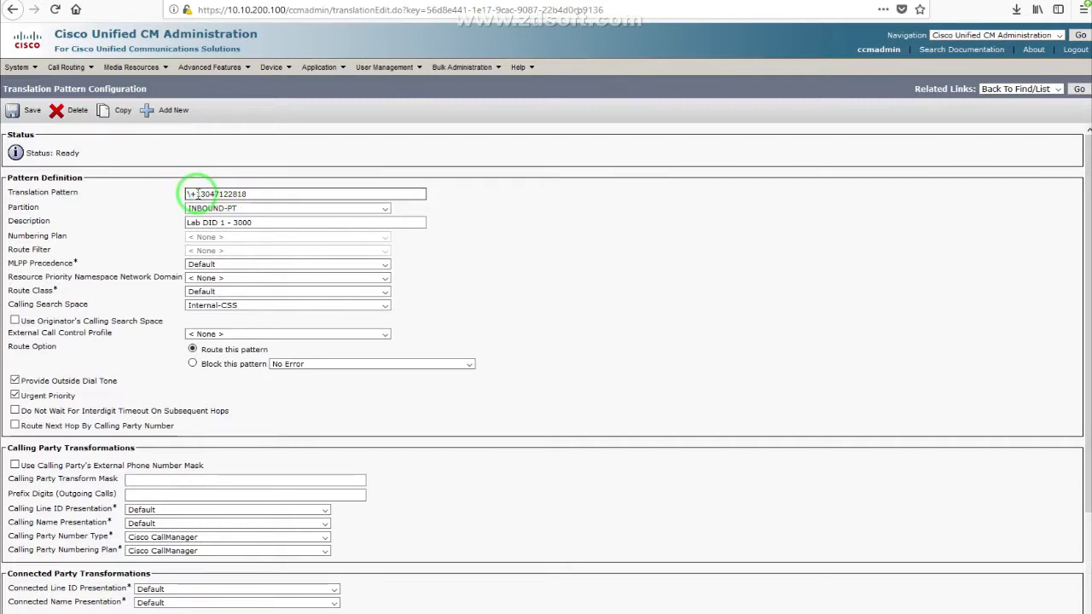
double_click(206, 194)
left_click(260, 195)
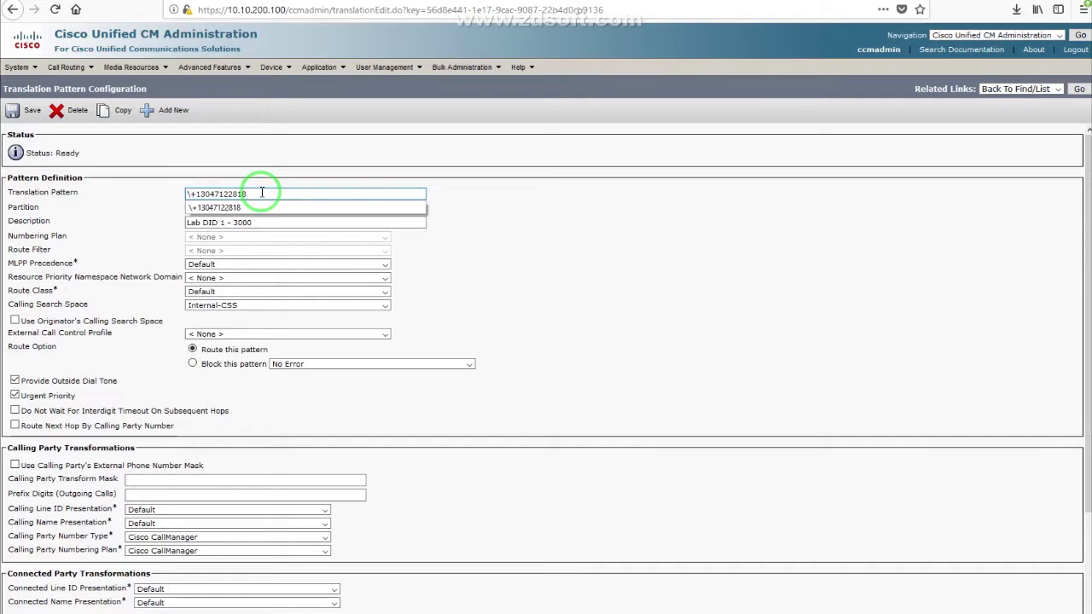
left_click(185, 166)
left_click(13, 193)
left_click_drag(13, 195, 94, 197)
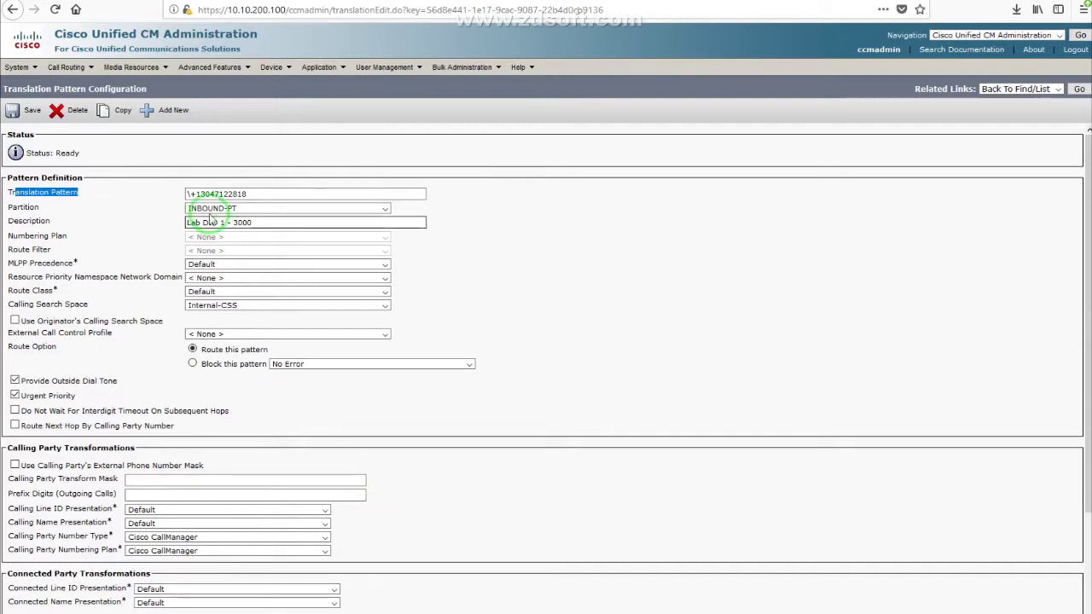
left_click(237, 194)
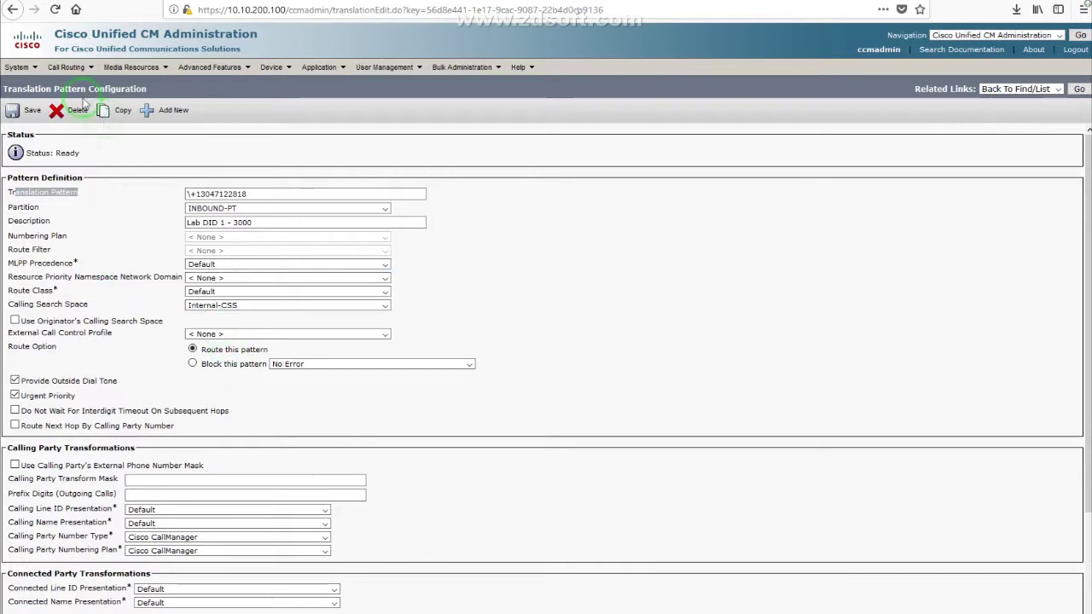
mouse_move(51, 74)
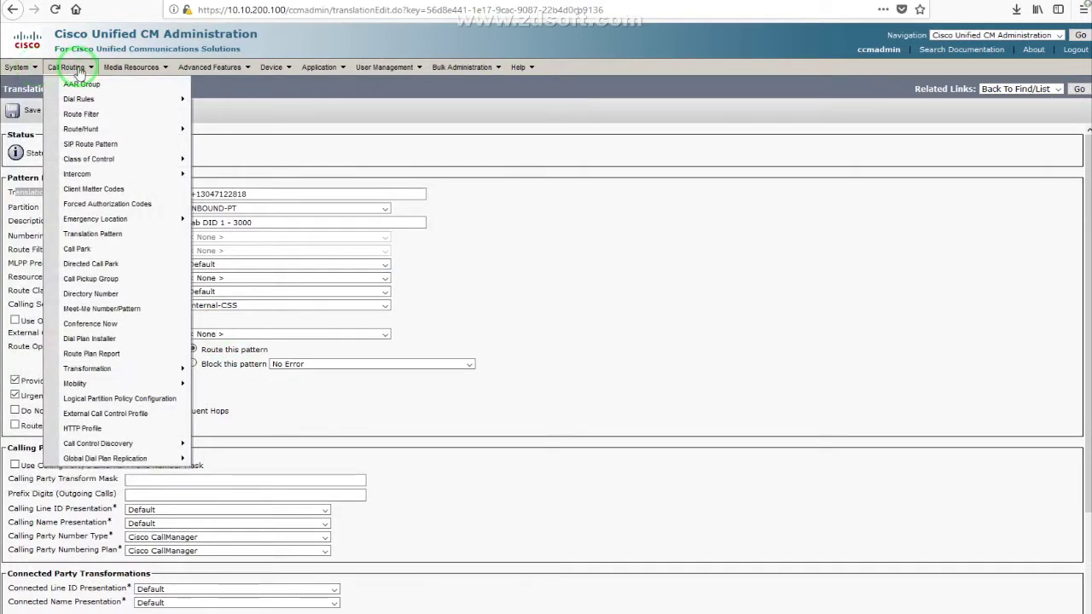
Step: List all calling party transformation patterns, note the two Phone Localization rows, and open \+1.304!
mouse_move(153, 369)
mouse_move(243, 376)
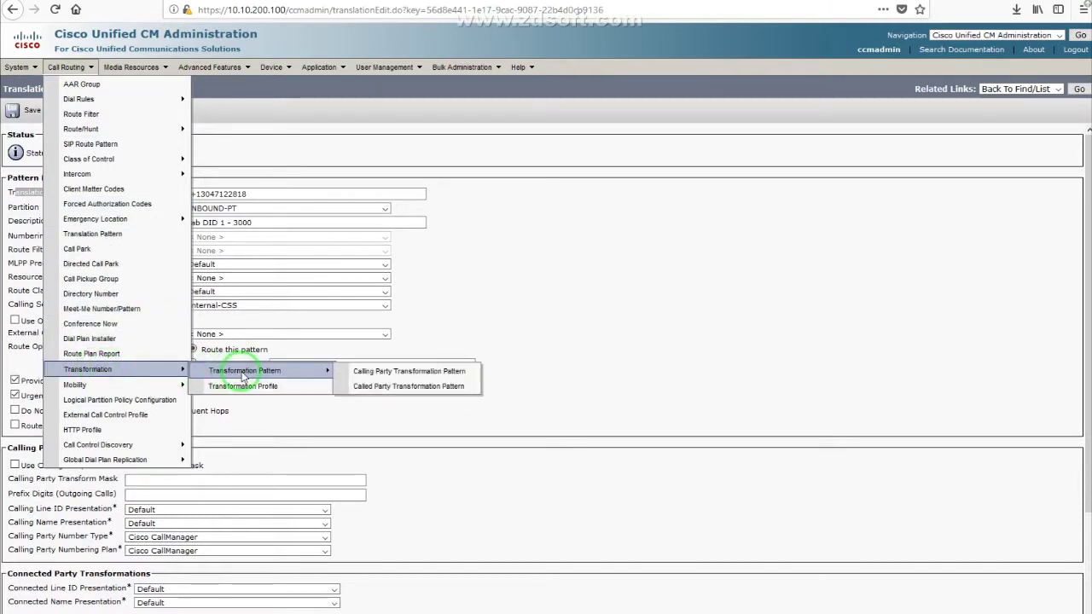
left_click(399, 373)
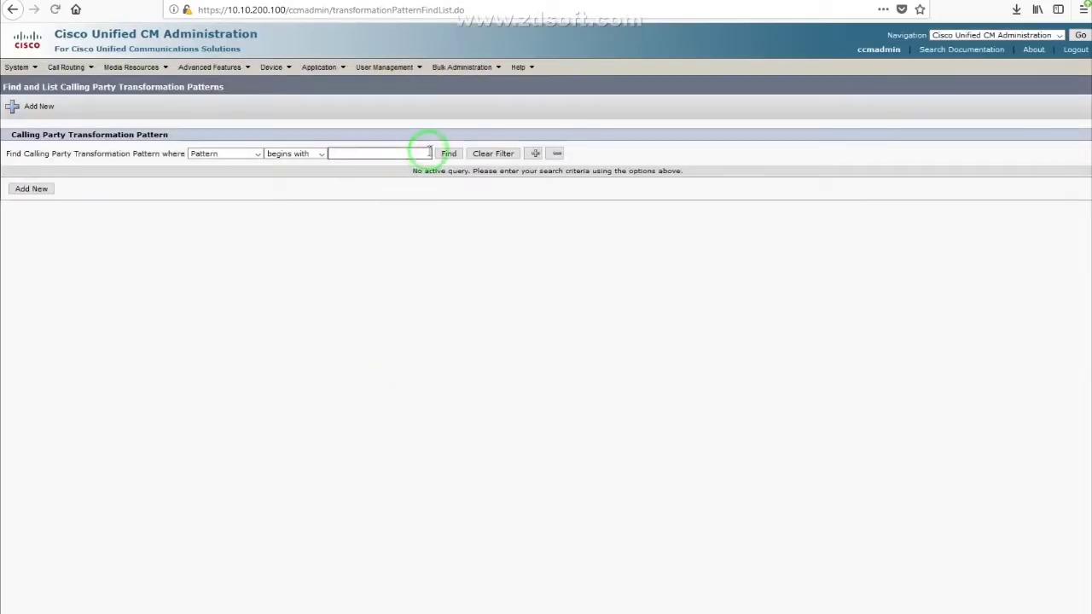
left_click(448, 153)
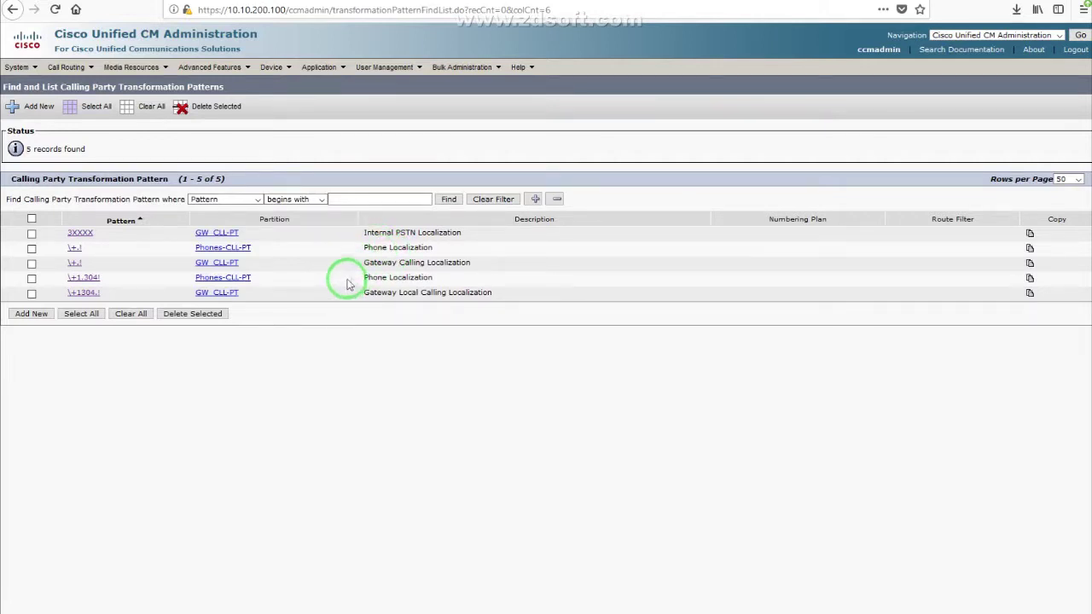
left_click_drag(363, 278, 435, 278)
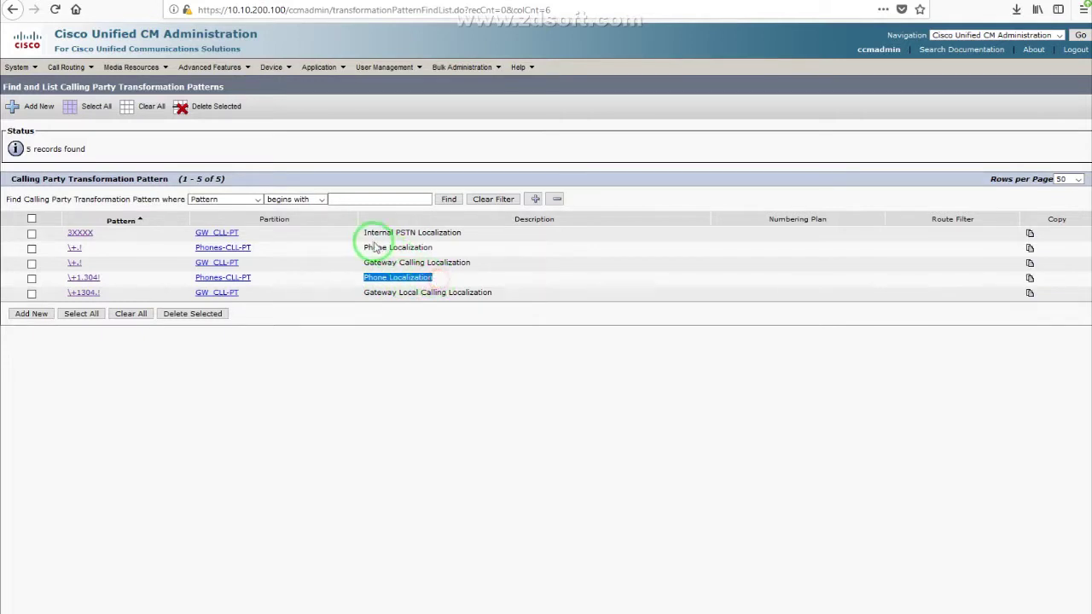
left_click_drag(365, 248, 441, 253)
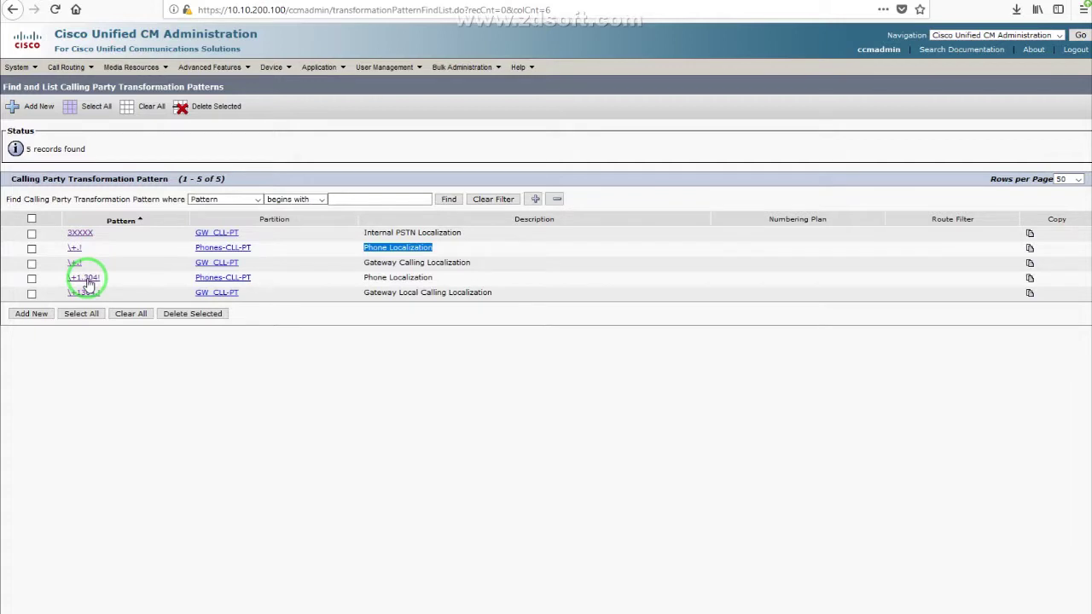
left_click(79, 278)
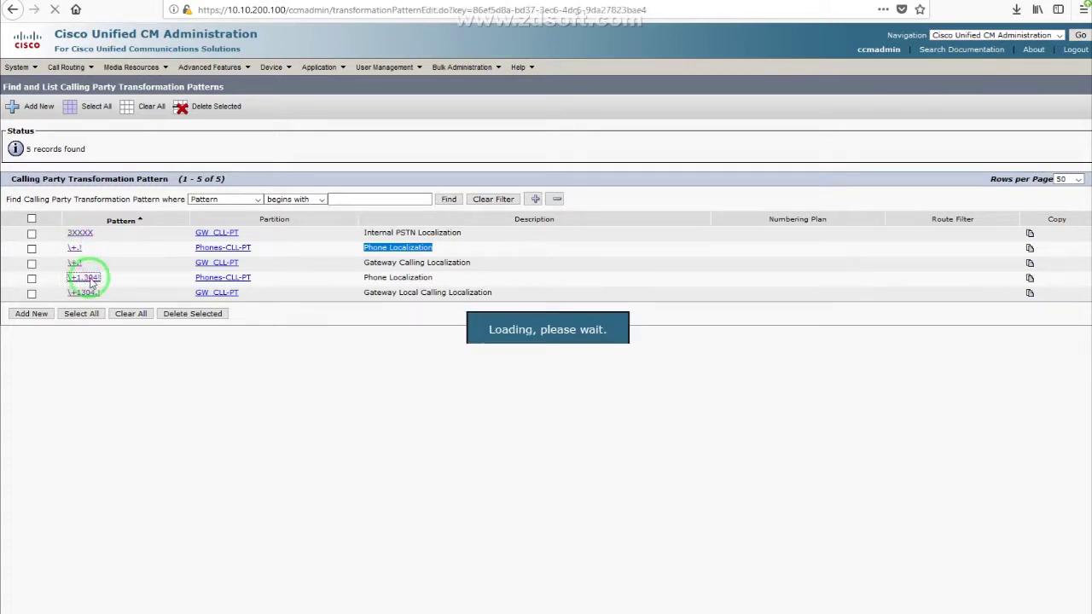
Step: Inspect the \+1.304! pattern, deleting and retyping its trailing ! so it stays unchanged
left_click(91, 193)
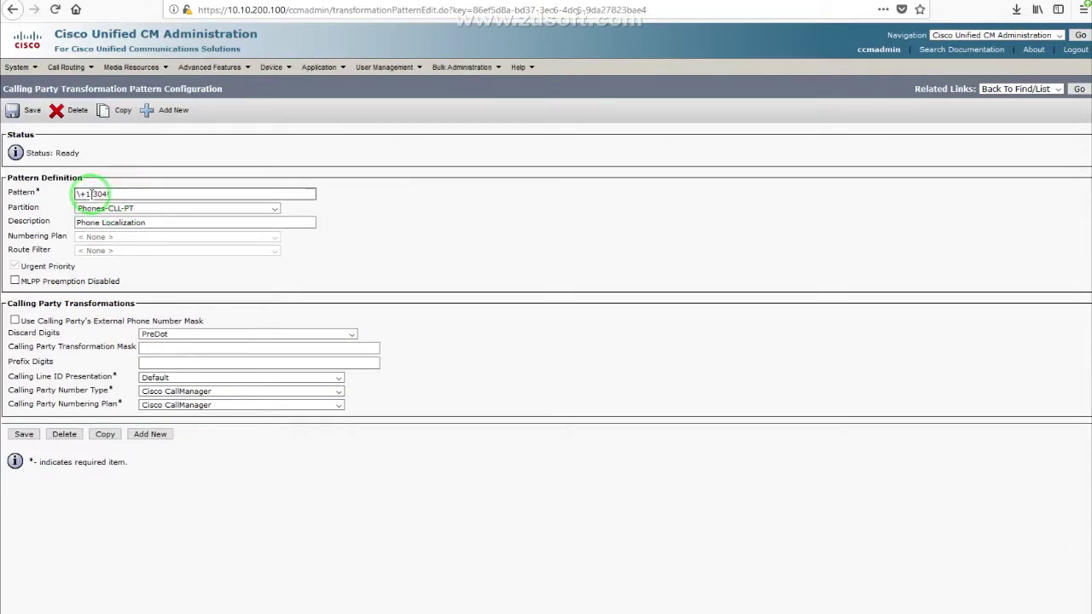
left_click_drag(94, 194, 137, 188)
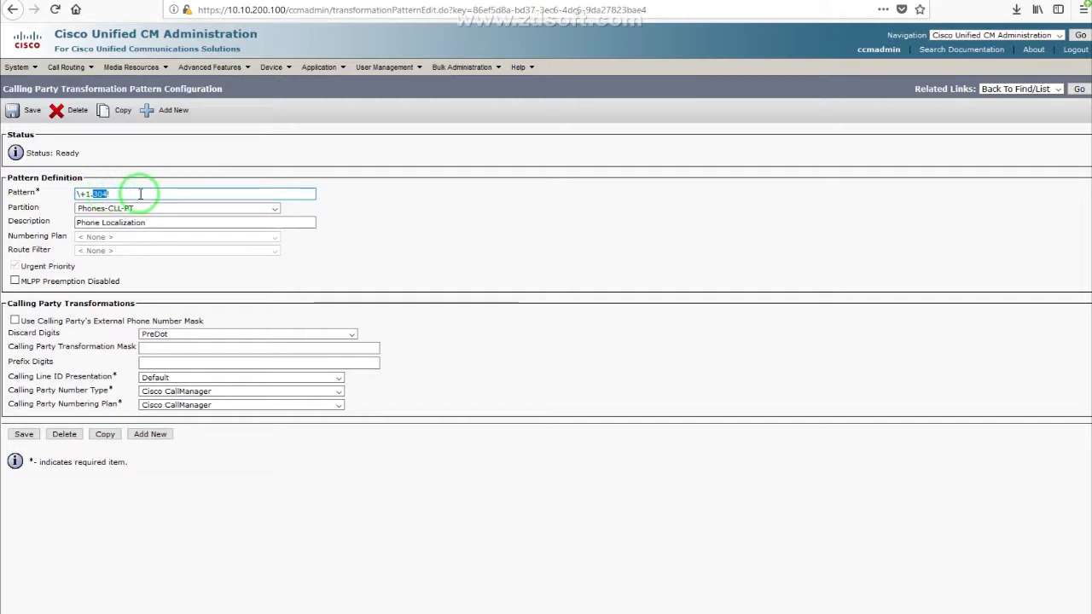
left_click(92, 193)
left_click_drag(91, 194, 111, 192)
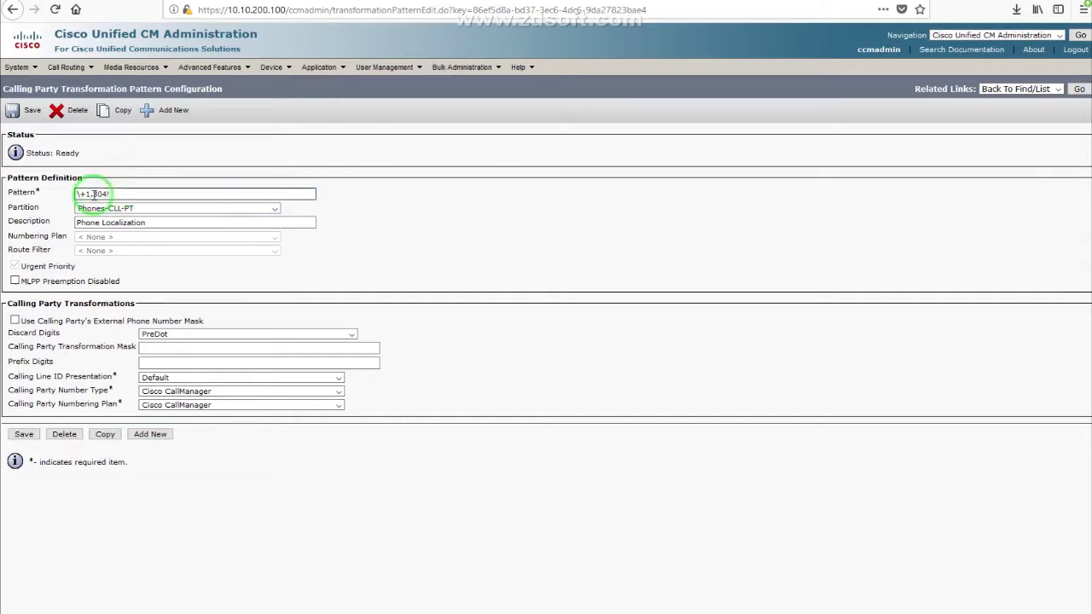
left_click(126, 193)
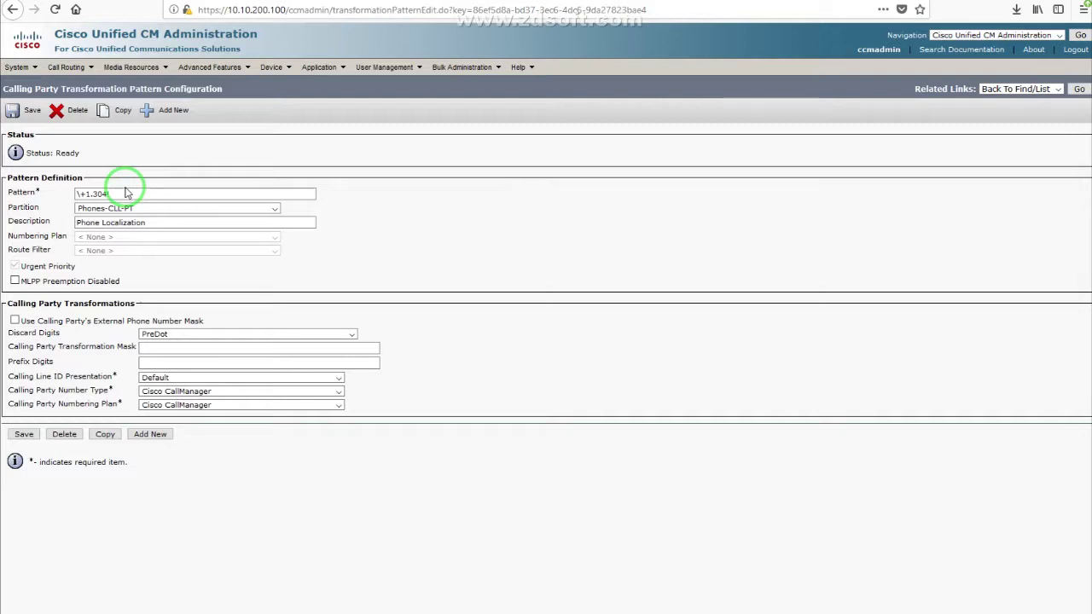
left_click(128, 189)
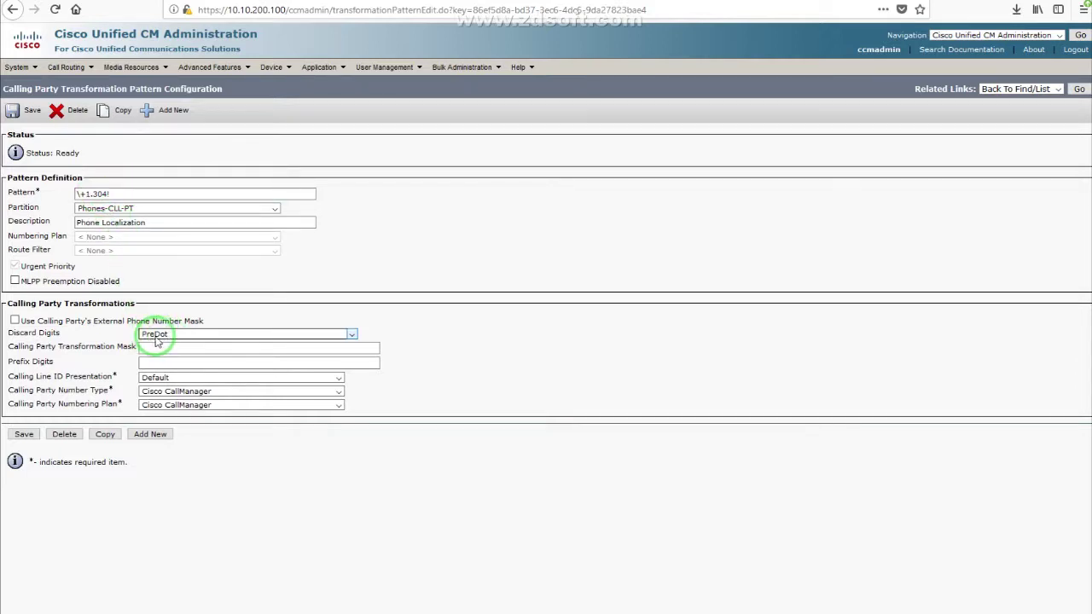
left_click(90, 195)
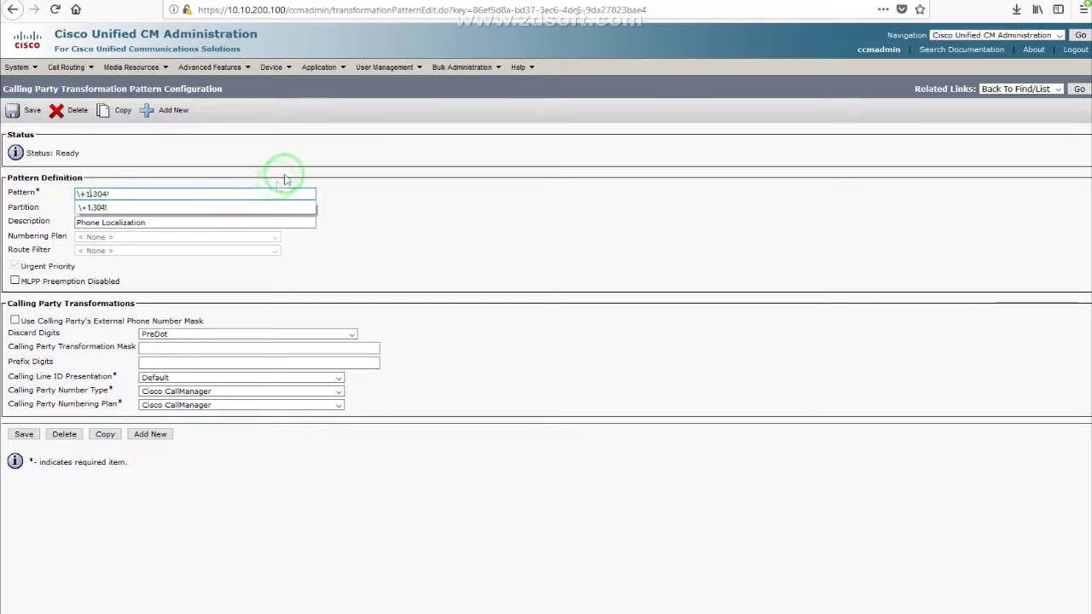
left_click(313, 167)
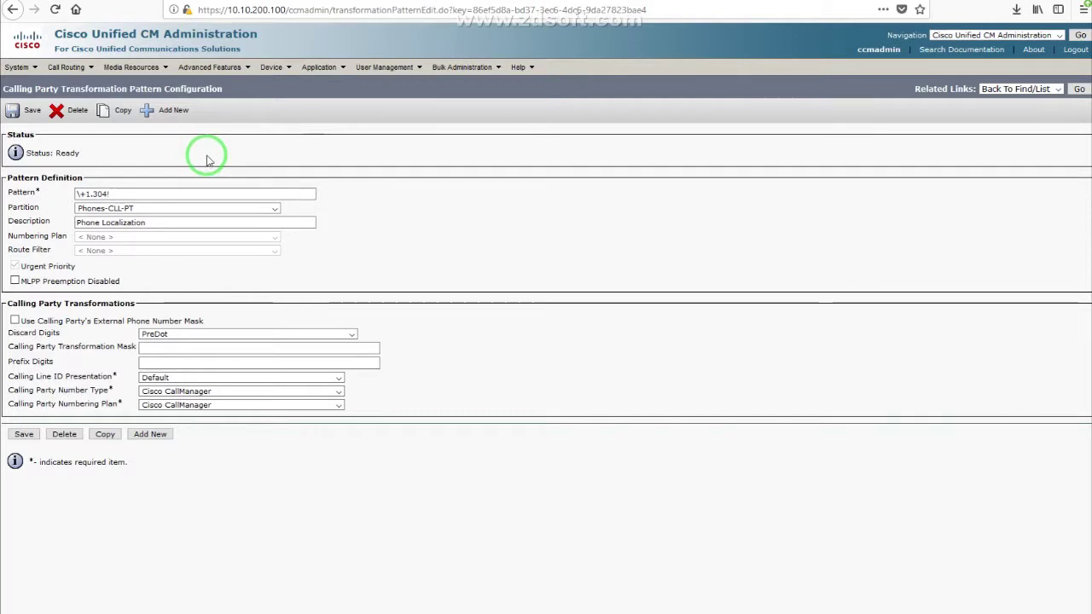
left_click(109, 195)
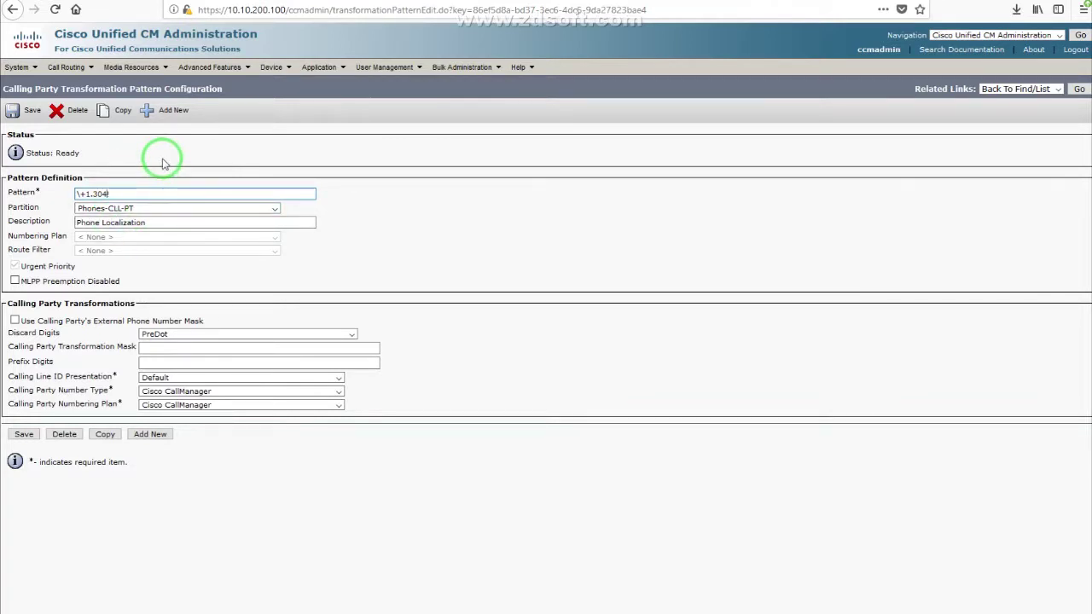
key("BackSpace")
type("!")
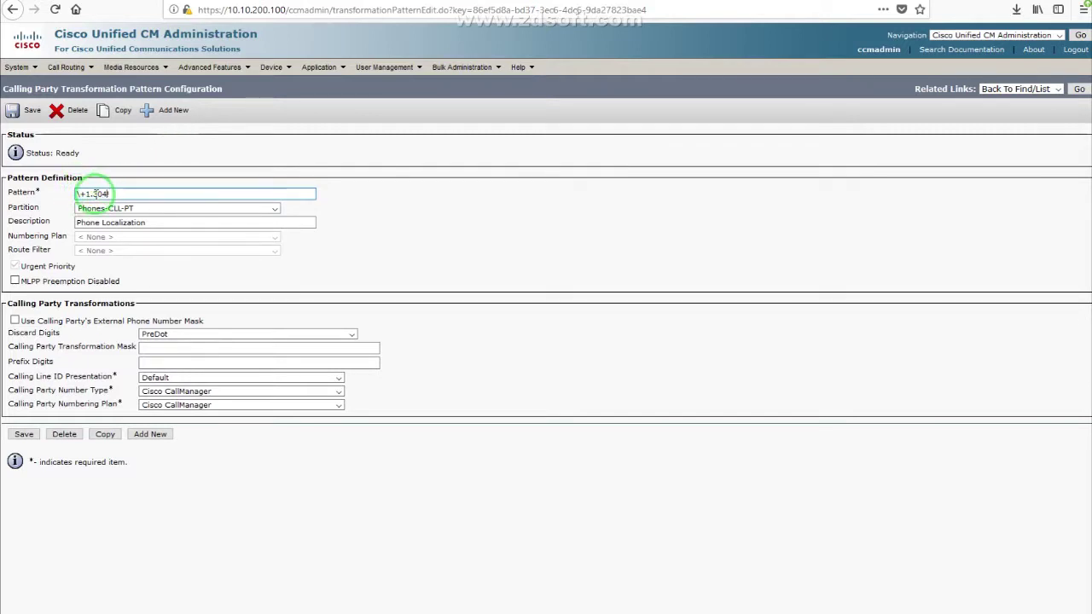
left_click(98, 193)
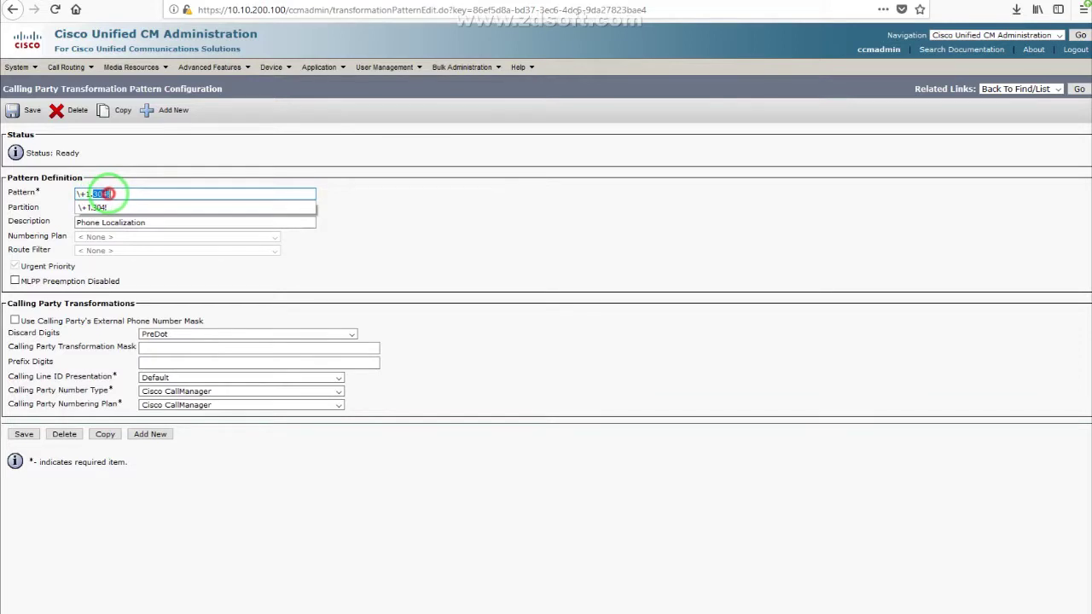
left_click(140, 167)
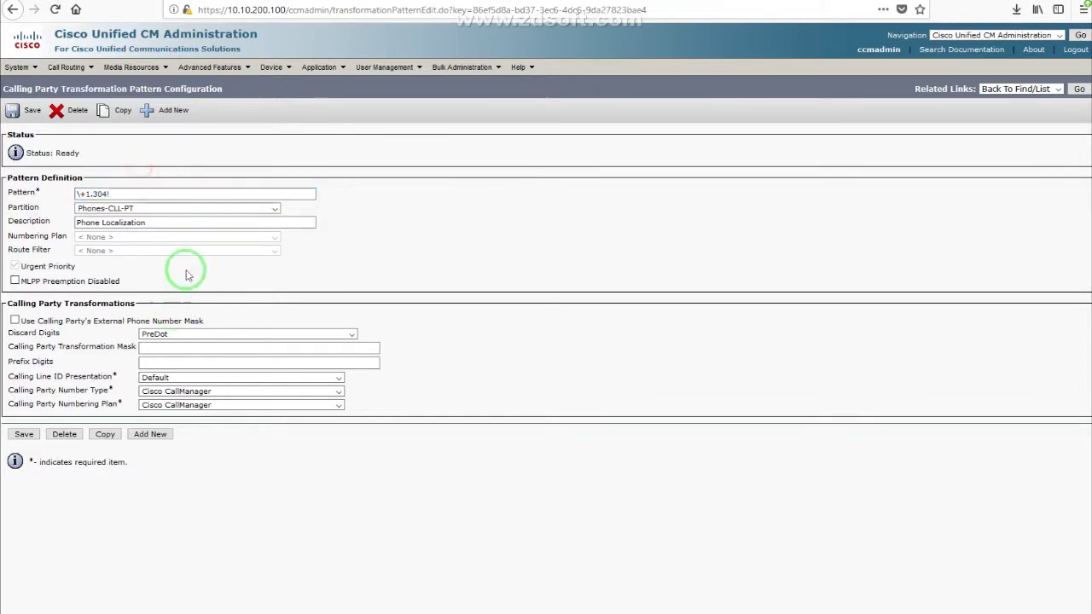
Step: Open the HQ device pool and set its Calling Party Transformation CSS to Phone-CLL-CSS
left_click(12, 68)
left_click(58, 207)
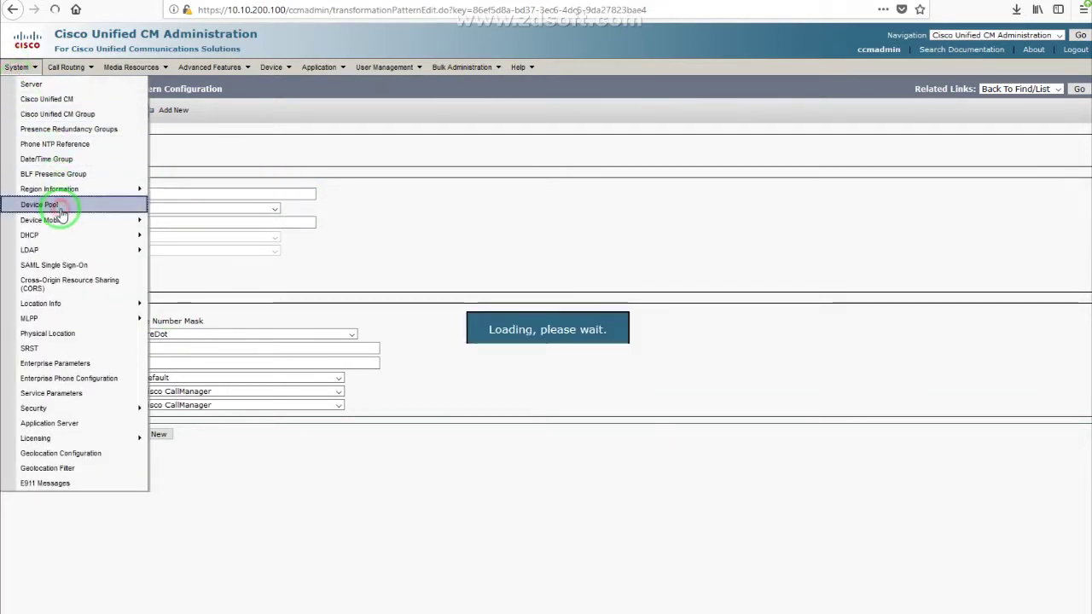
left_click(470, 152)
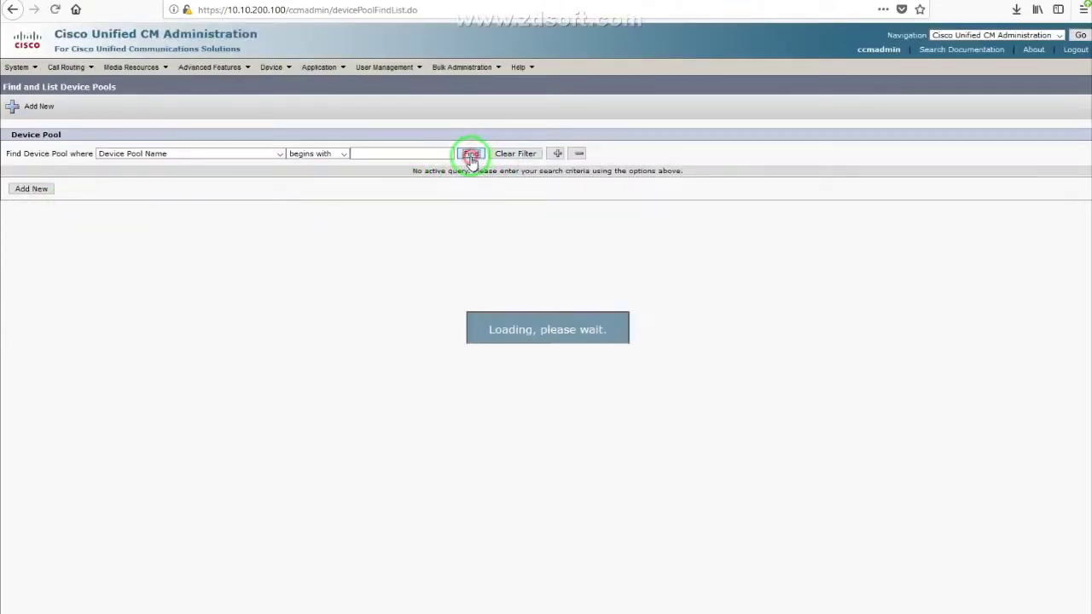
left_click(98, 234)
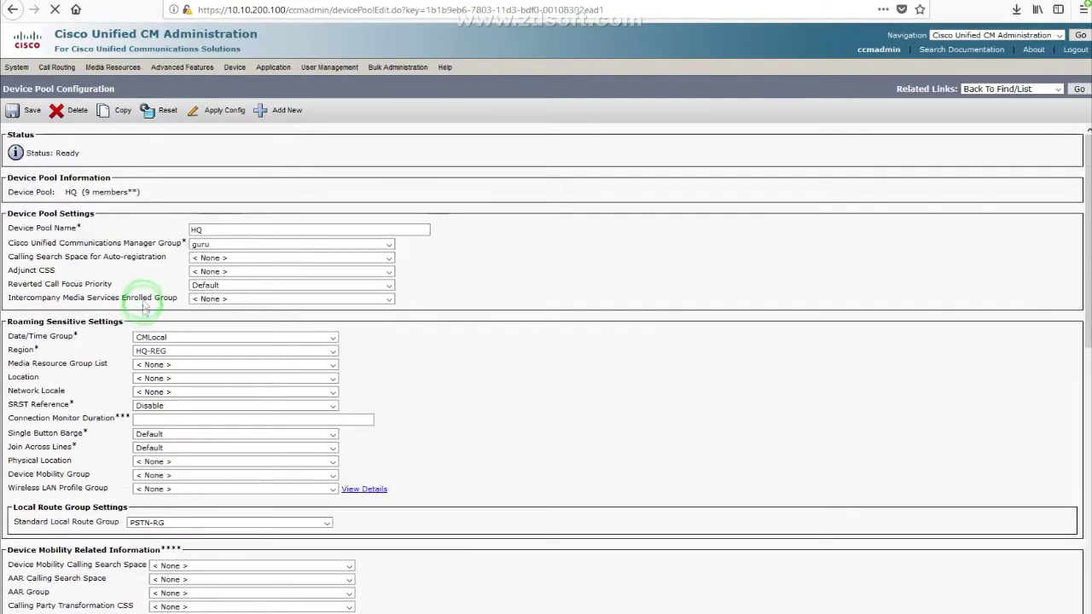
scroll(152, 295, "down", 5)
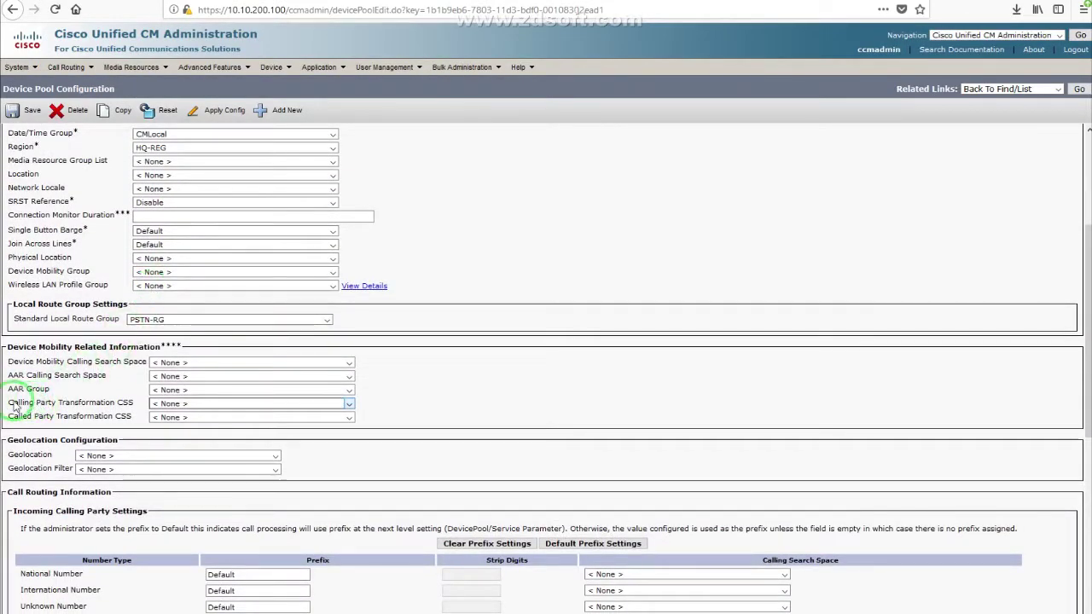
left_click_drag(11, 408, 130, 408)
left_click(153, 404)
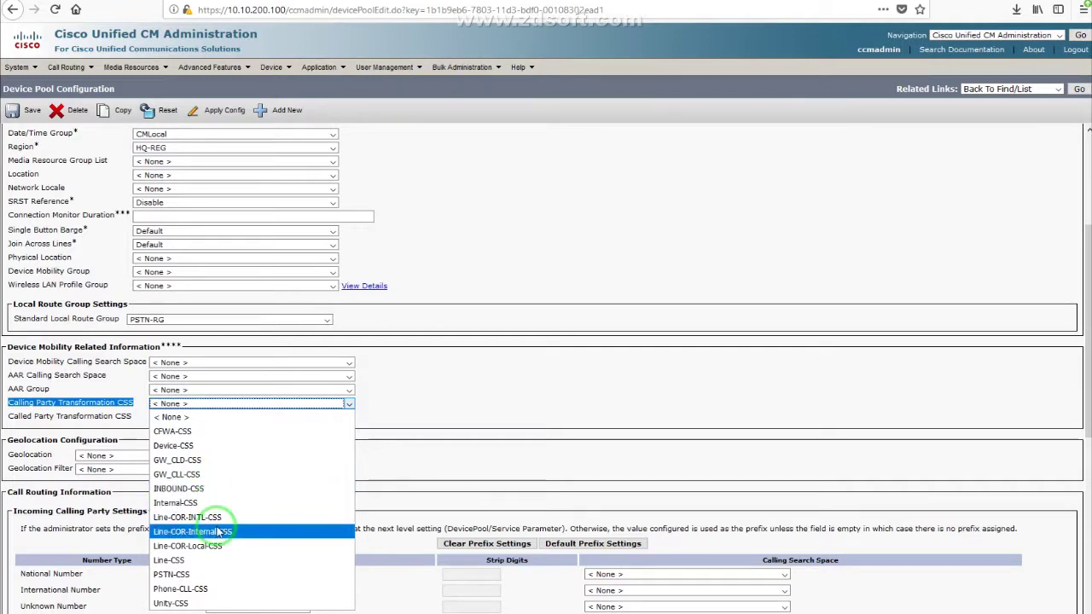
left_click(214, 595)
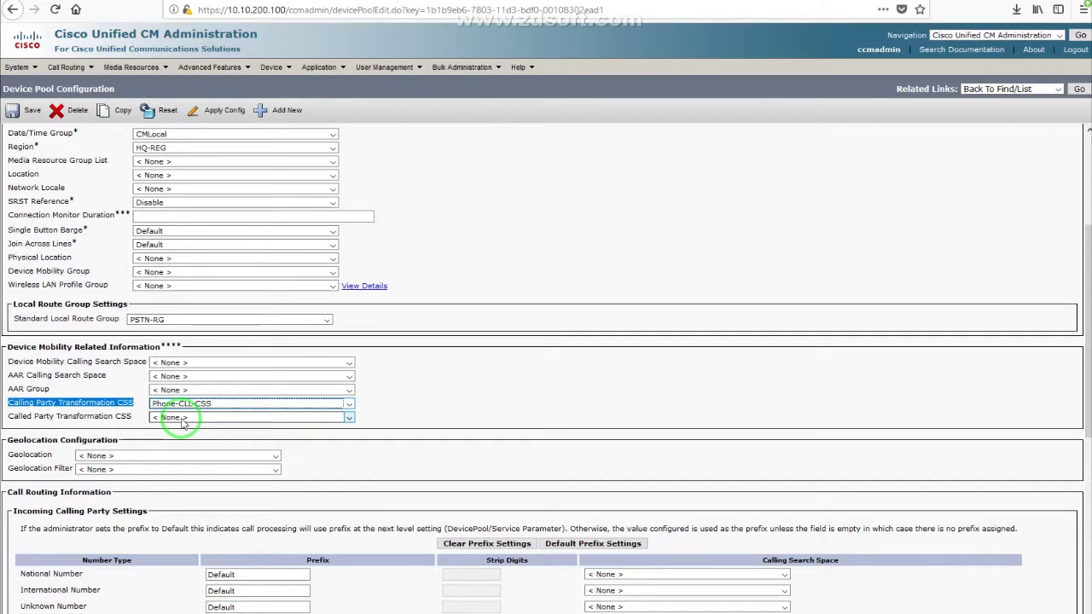
left_click(378, 384)
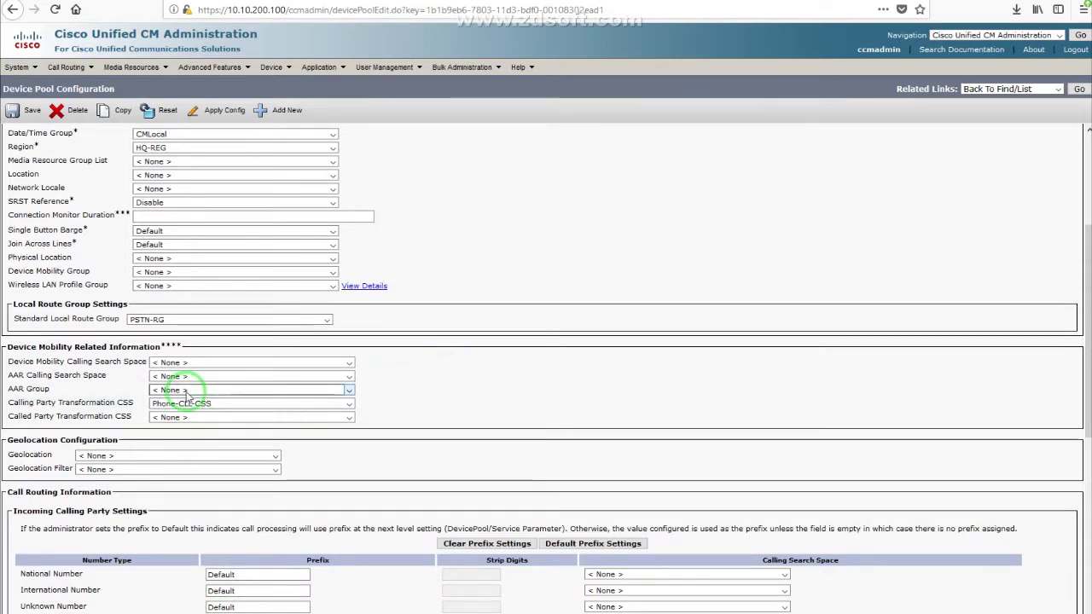
Step: Save the HQ device pool and apply its configuration to the member devices
left_click(39, 115)
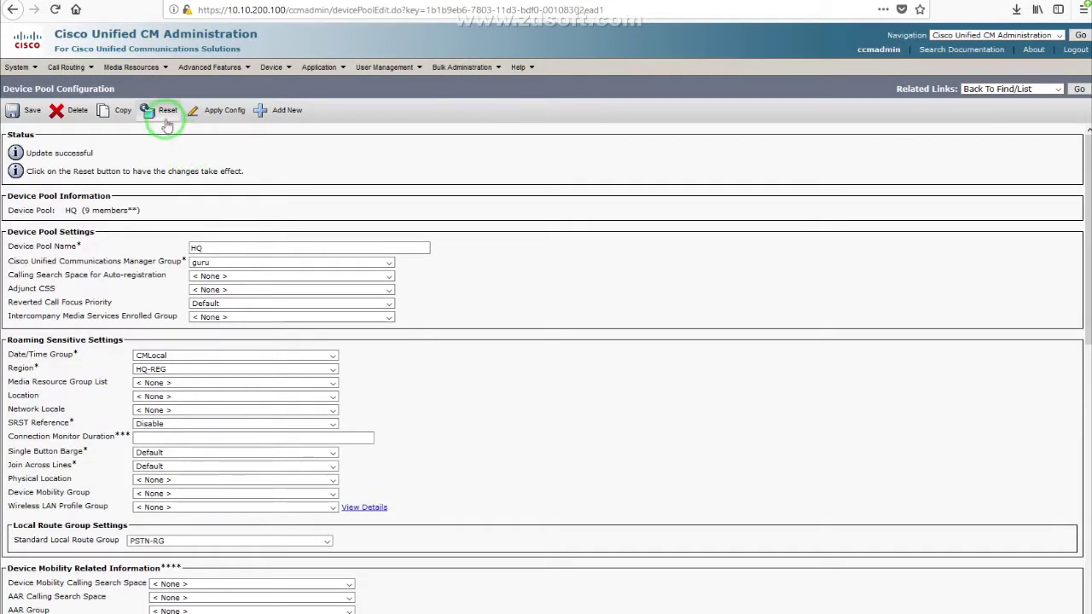
left_click(213, 111)
left_click(306, 312)
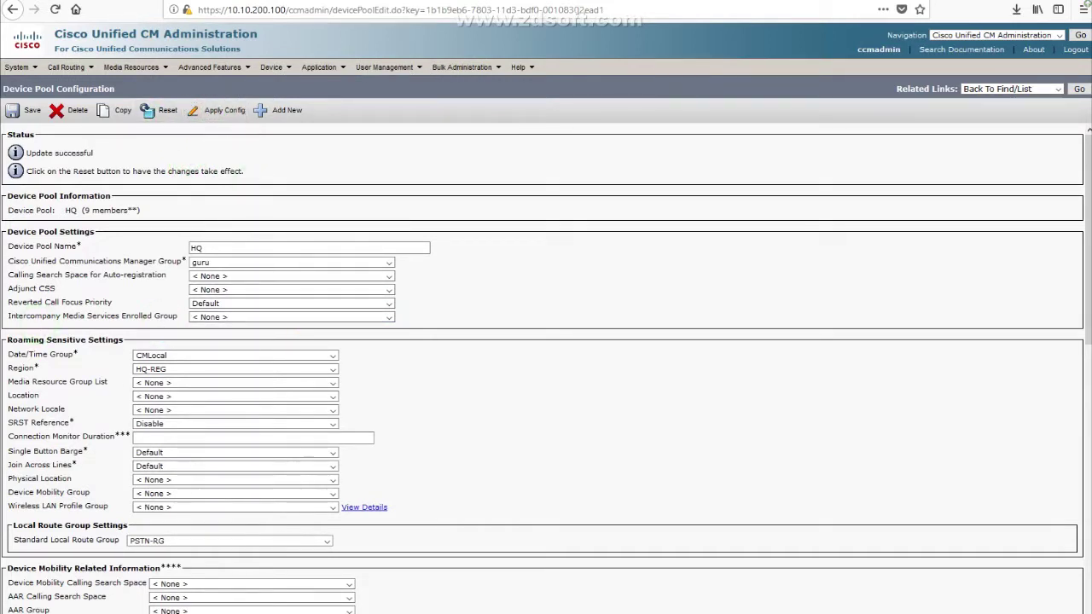
left_click(302, 307)
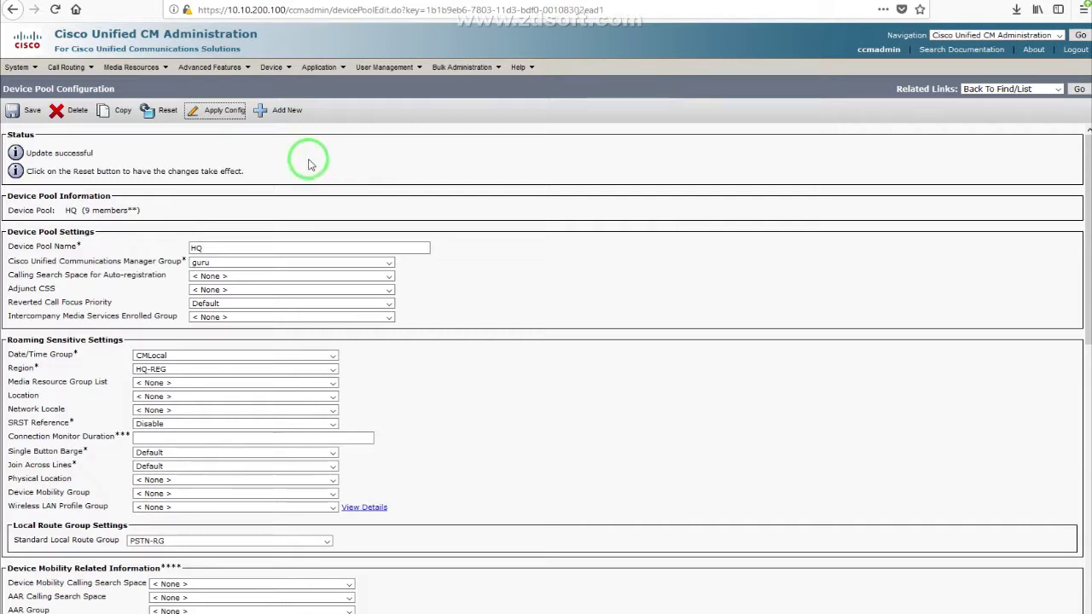
left_click(272, 66)
left_click(290, 130)
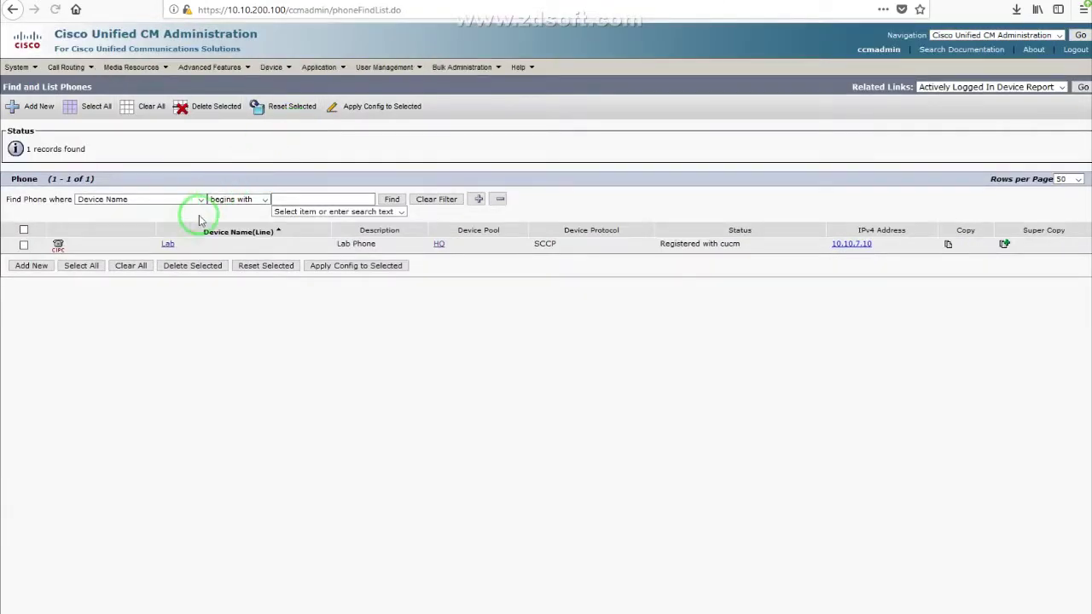
left_click(169, 244)
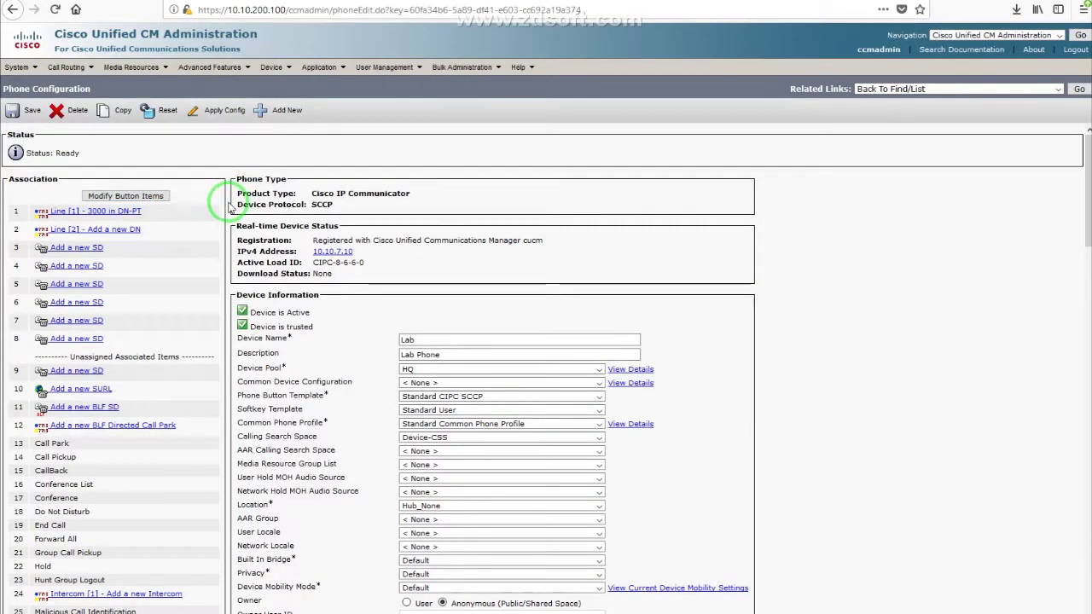
left_click(111, 211)
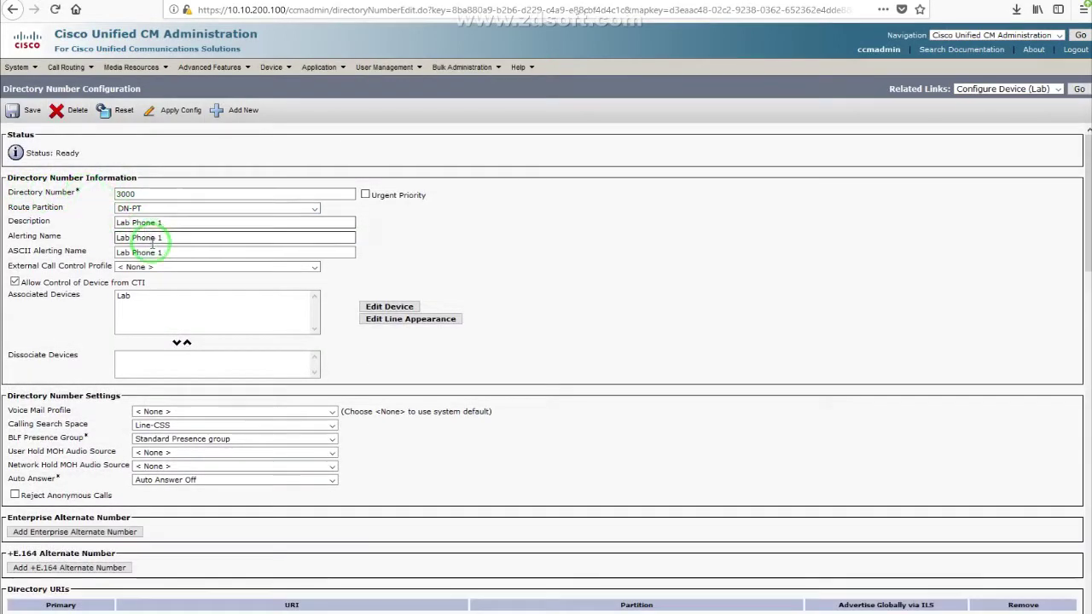
left_click(122, 194)
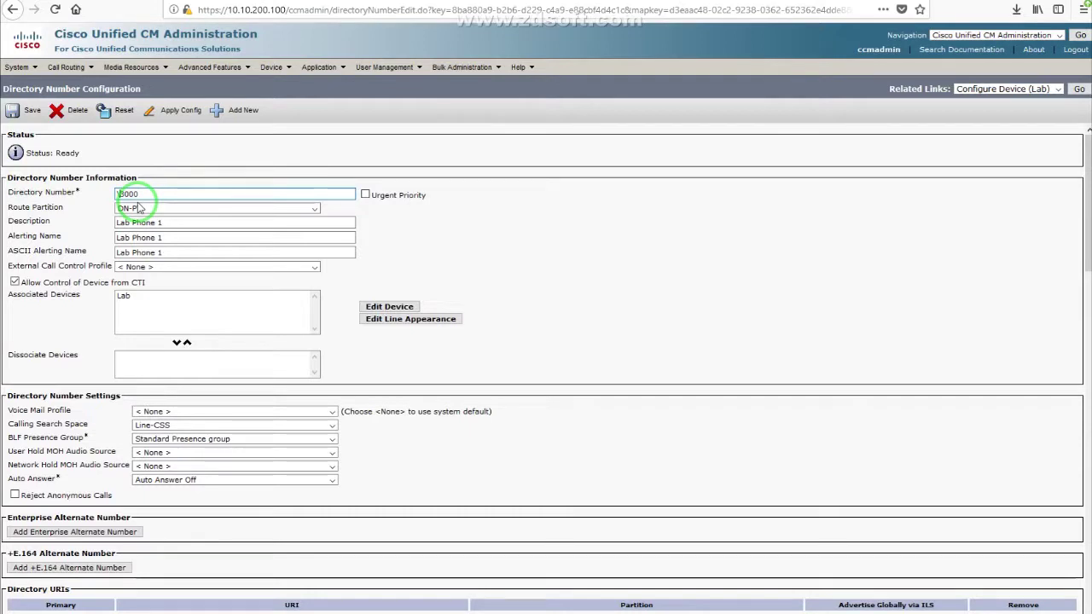
type("\\+1304555")
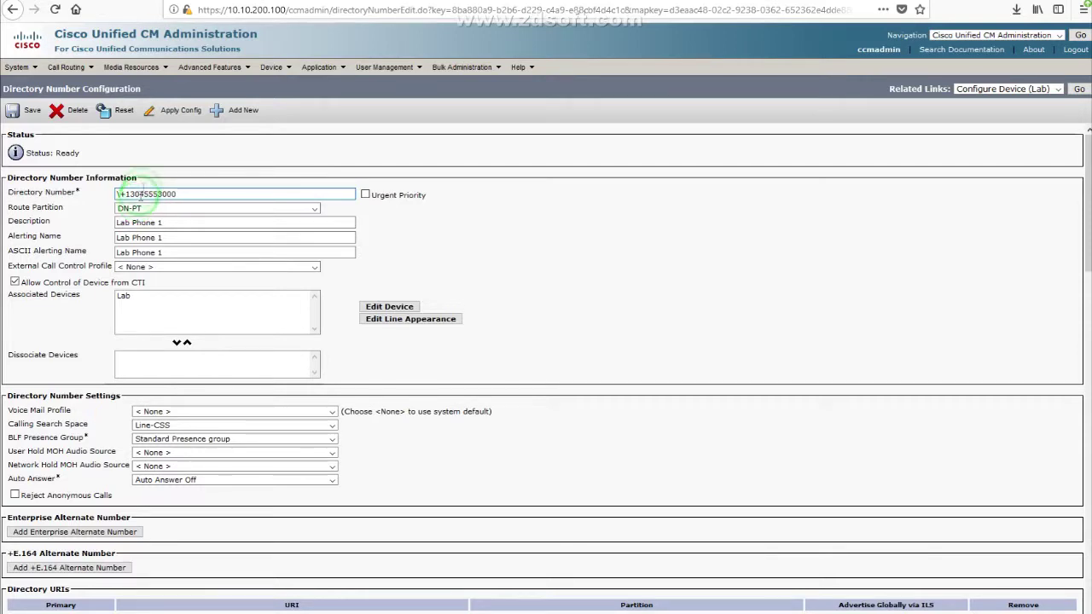
left_click(149, 169)
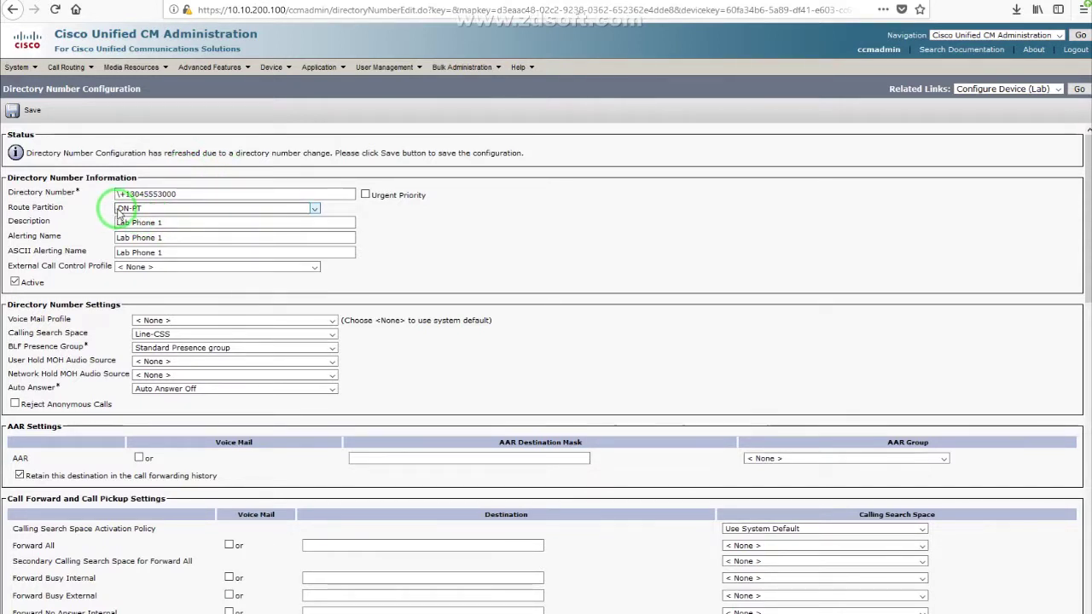
left_click_drag(7, 211, 71, 213)
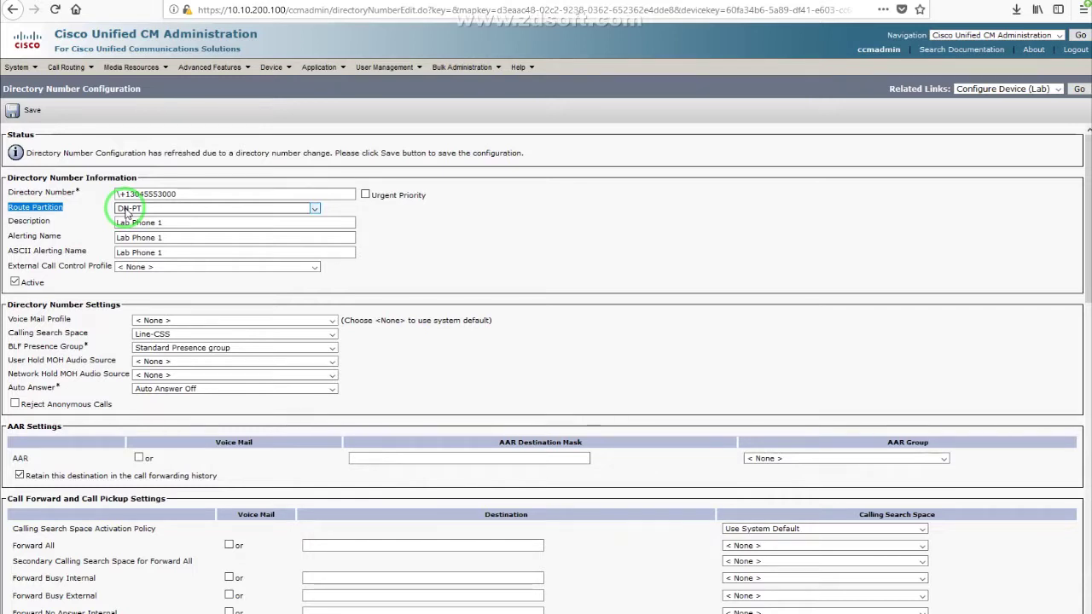
left_click(149, 194)
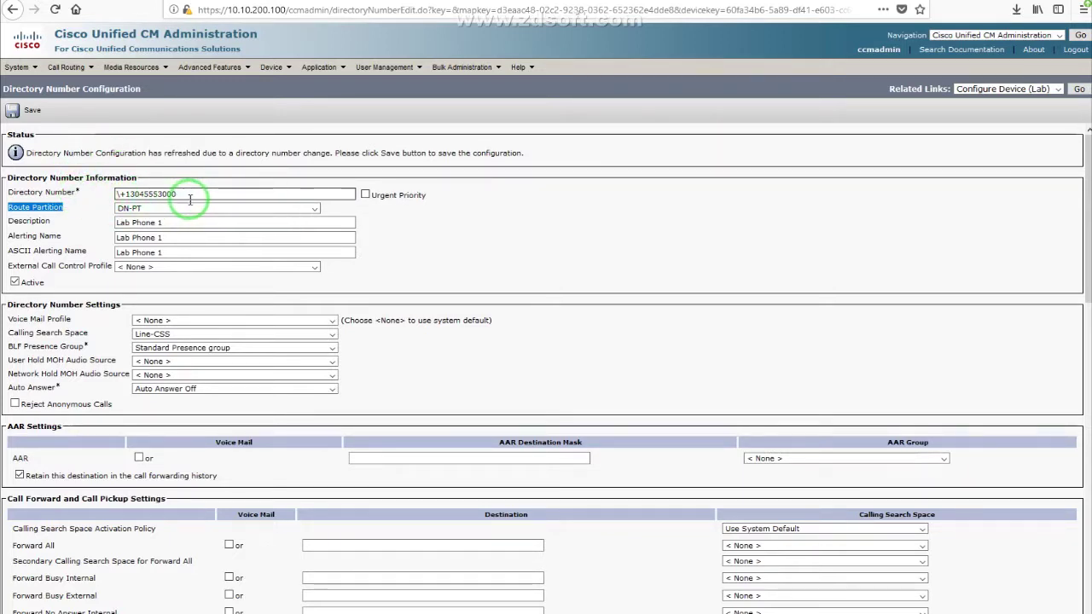
left_click_drag(158, 193, 44, 177)
left_click(139, 139)
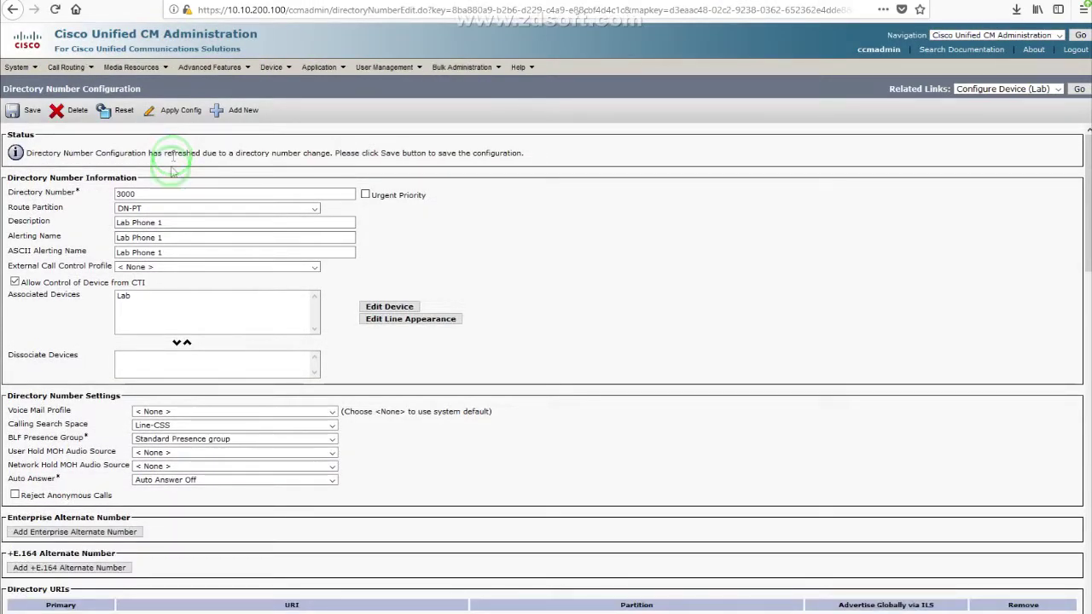
left_click(136, 195)
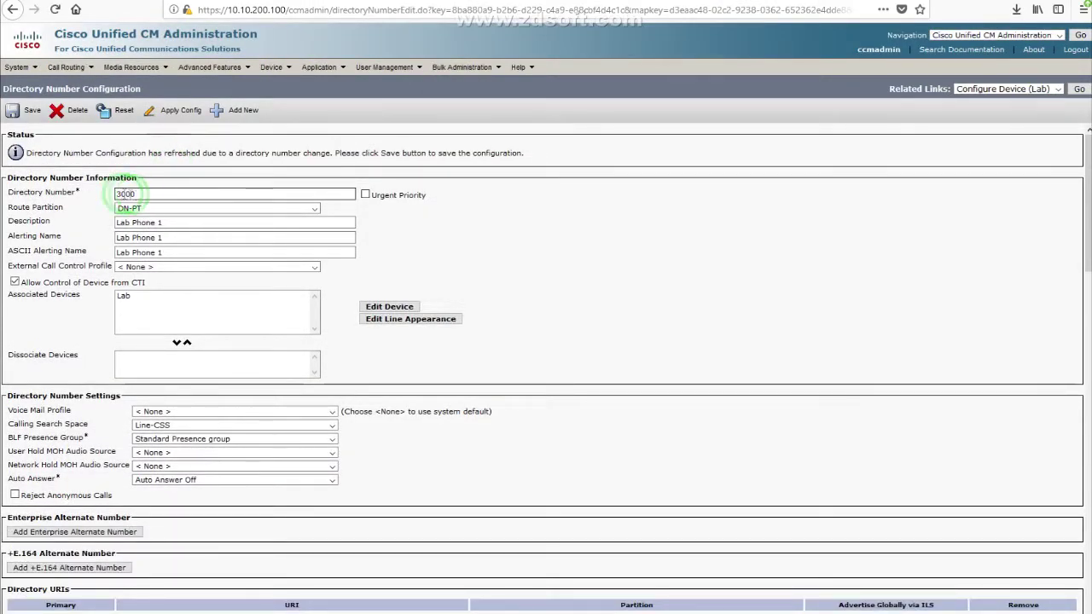
left_click_drag(17, 192, 92, 193)
left_click(165, 158)
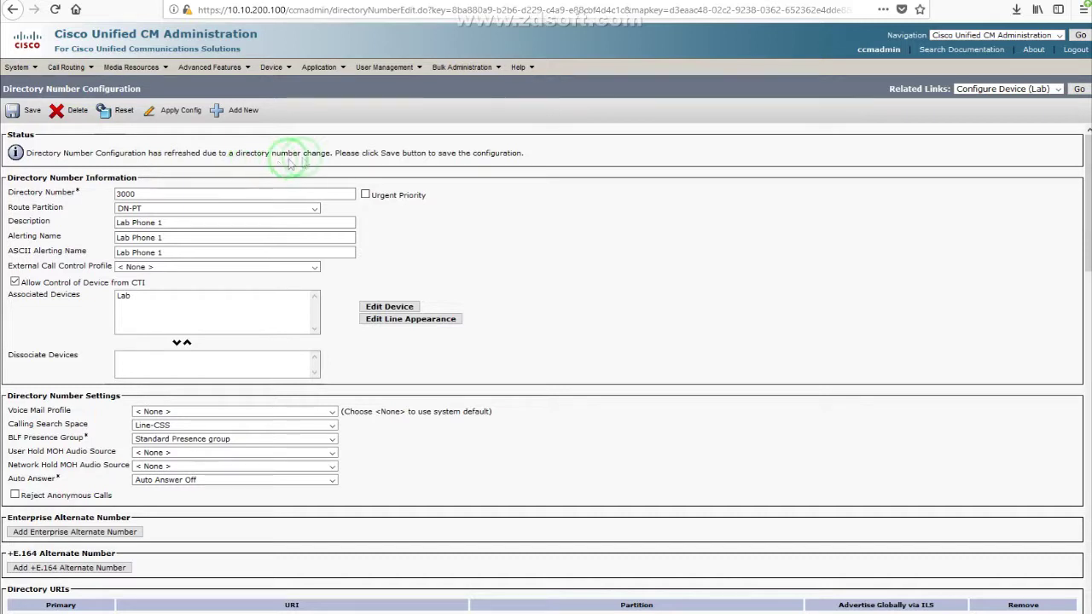
mouse_move(466, 74)
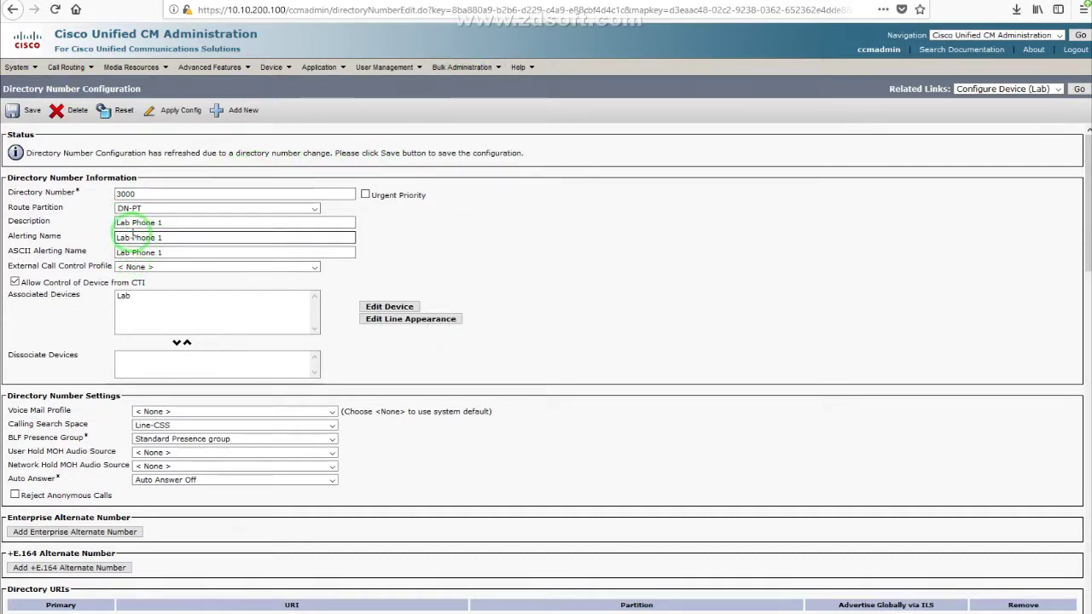
left_click_drag(137, 195, 102, 199)
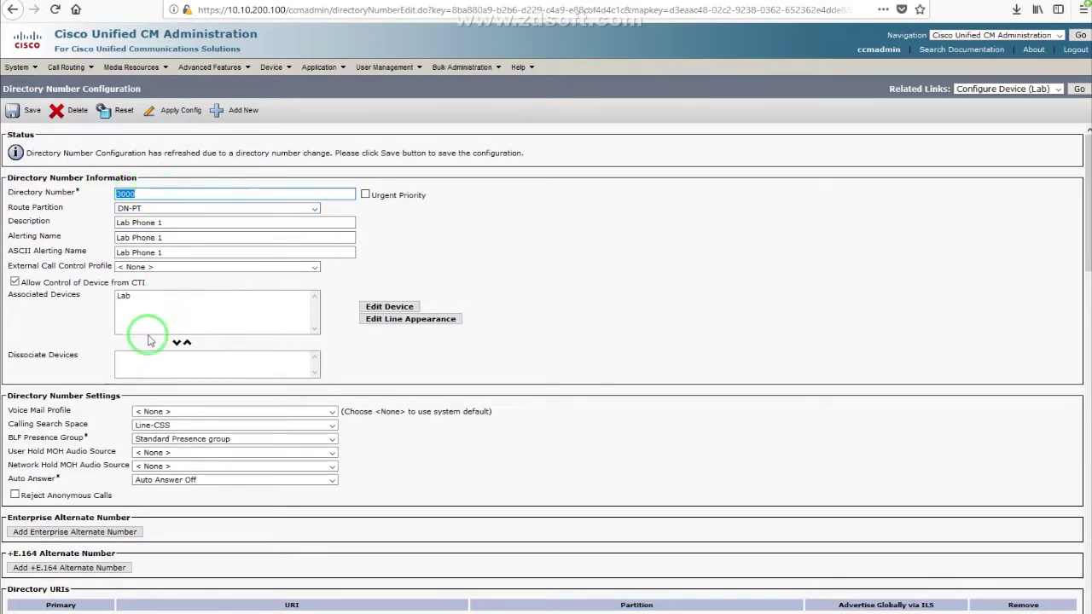
scroll(52, 435, "down", 2)
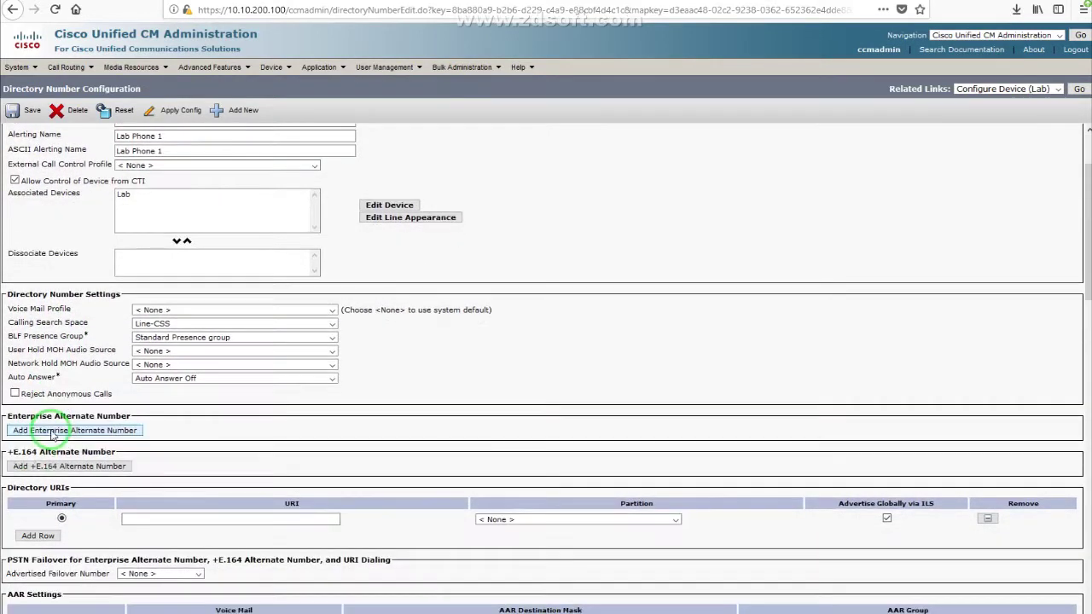
left_click_drag(9, 457, 147, 459)
Step: Give line 3000 a +E.164 alternate number with mask +1304555XXXX in local partition E164-DN-PT
left_click(85, 466)
left_click(282, 467)
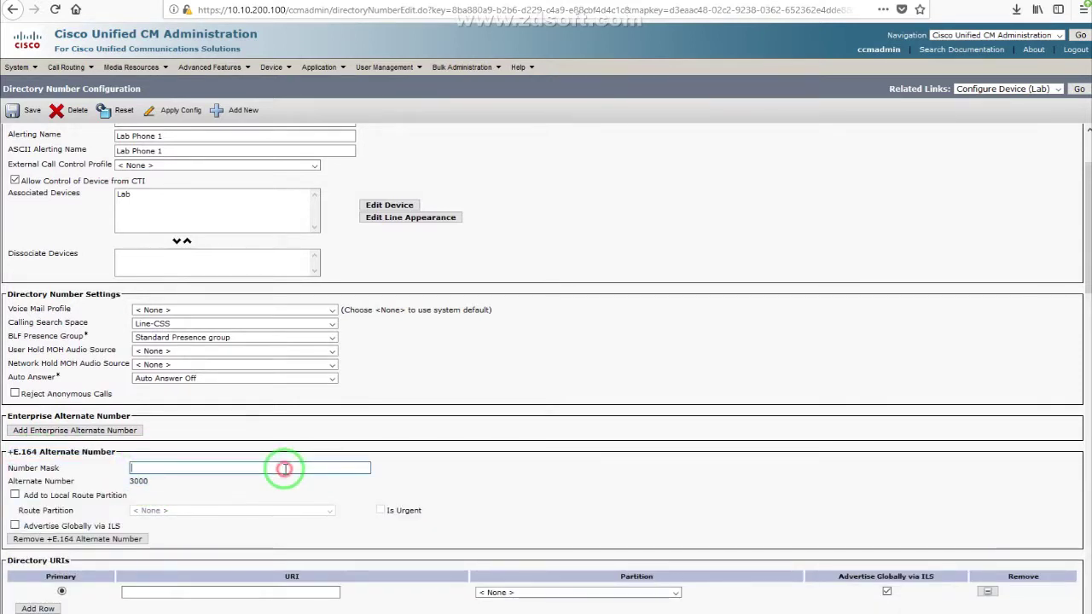
left_click(140, 465)
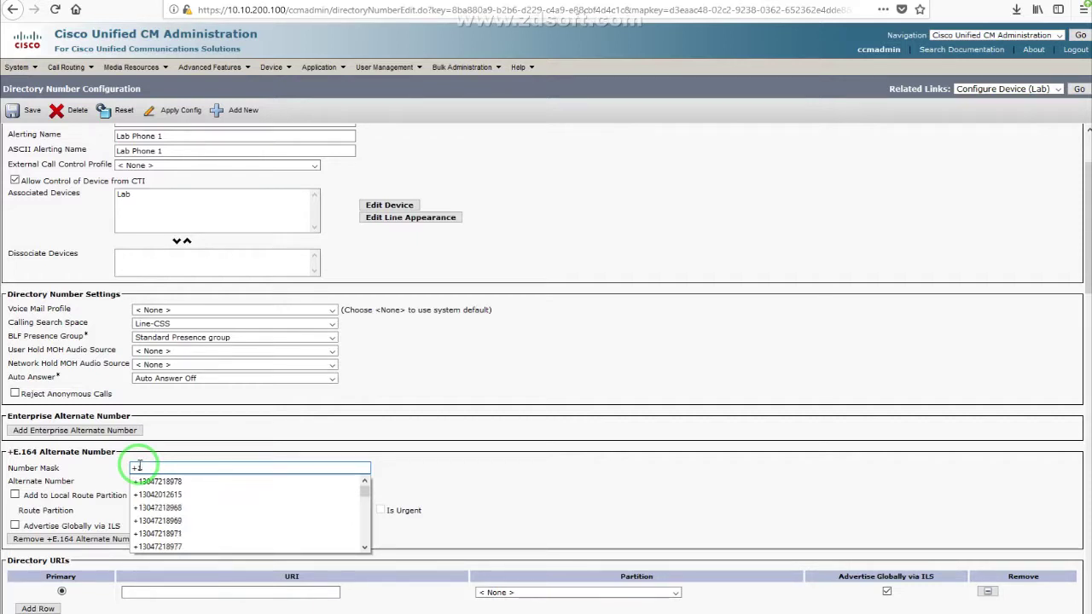
type("555XXXX")
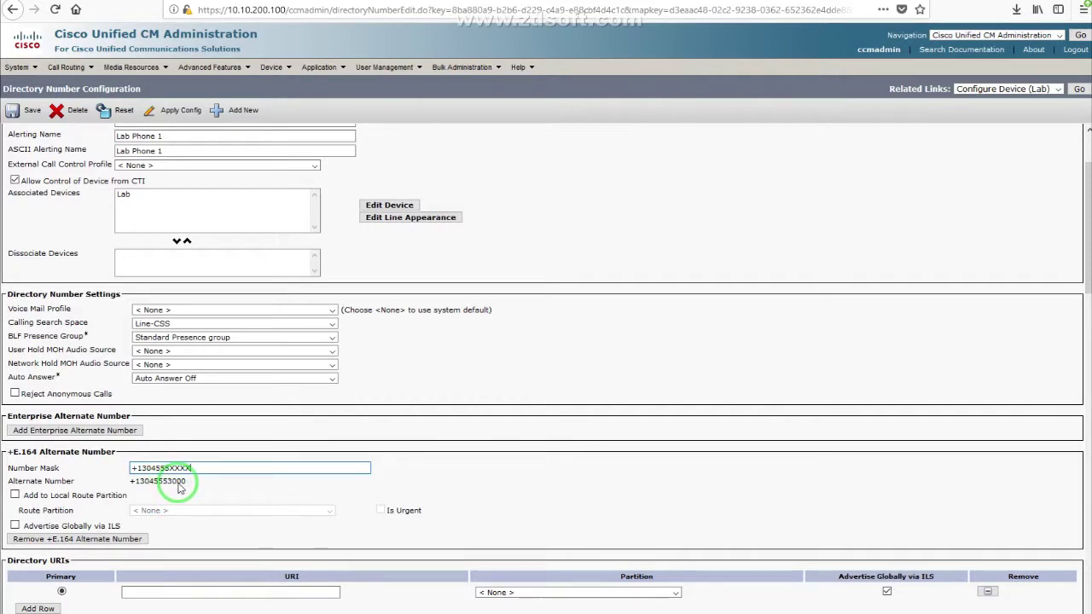
left_click(15, 495)
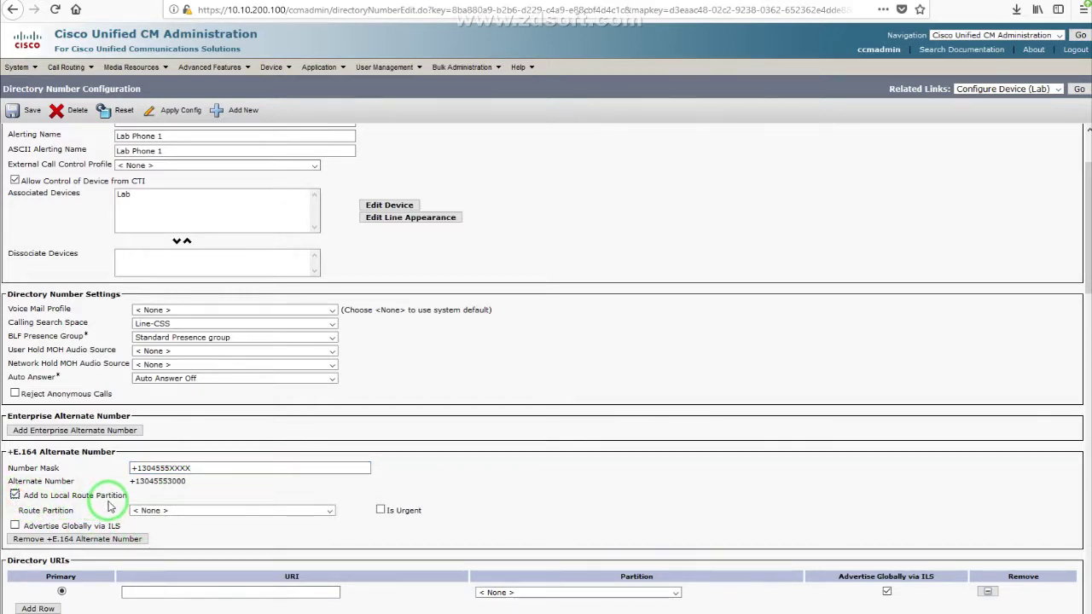
left_click(167, 510)
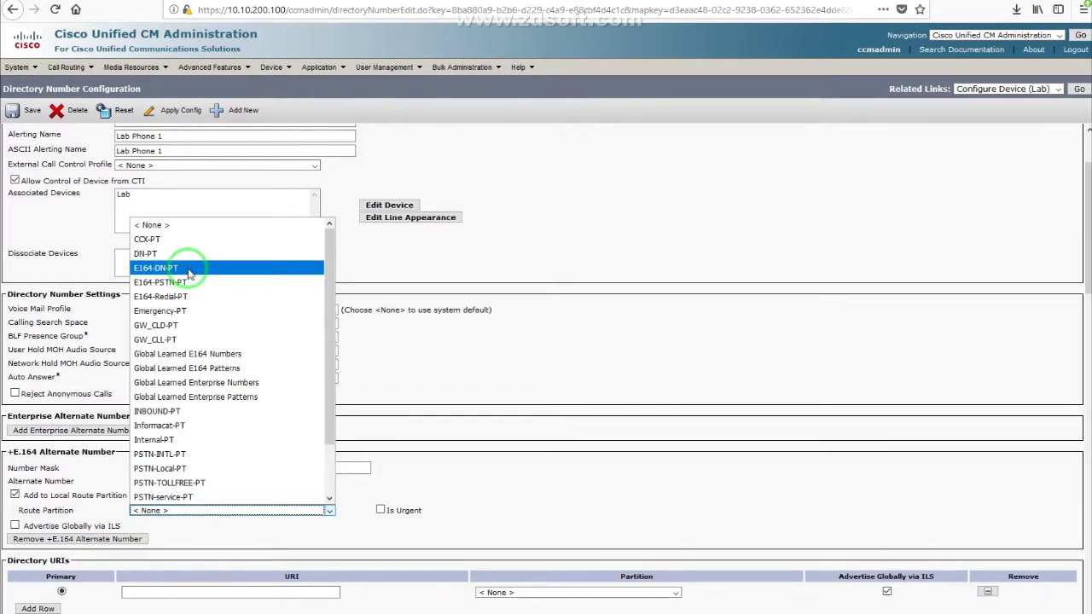
left_click(181, 269)
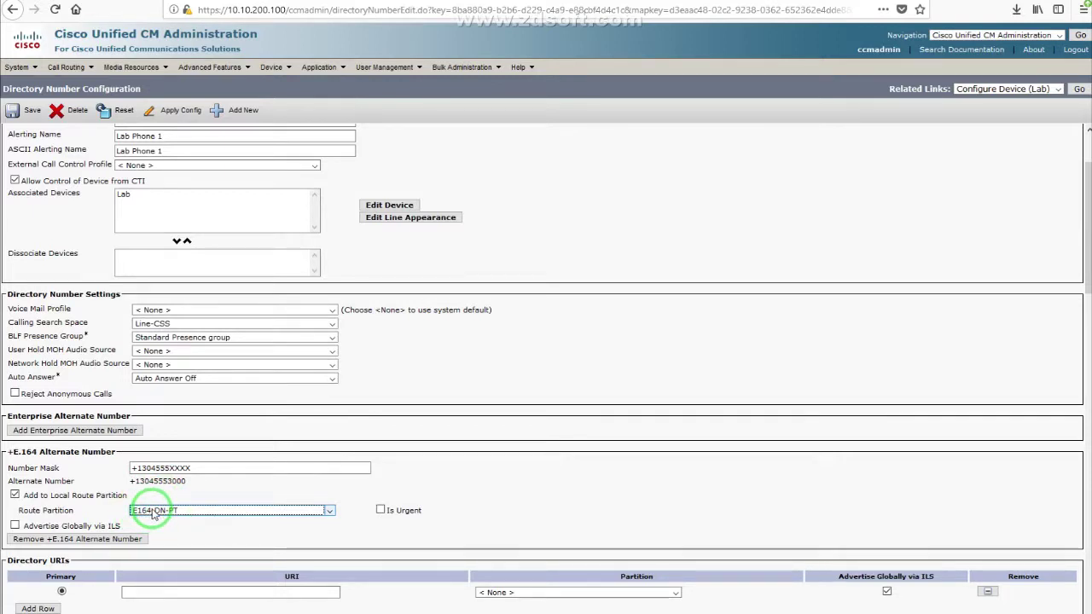
left_click(455, 543)
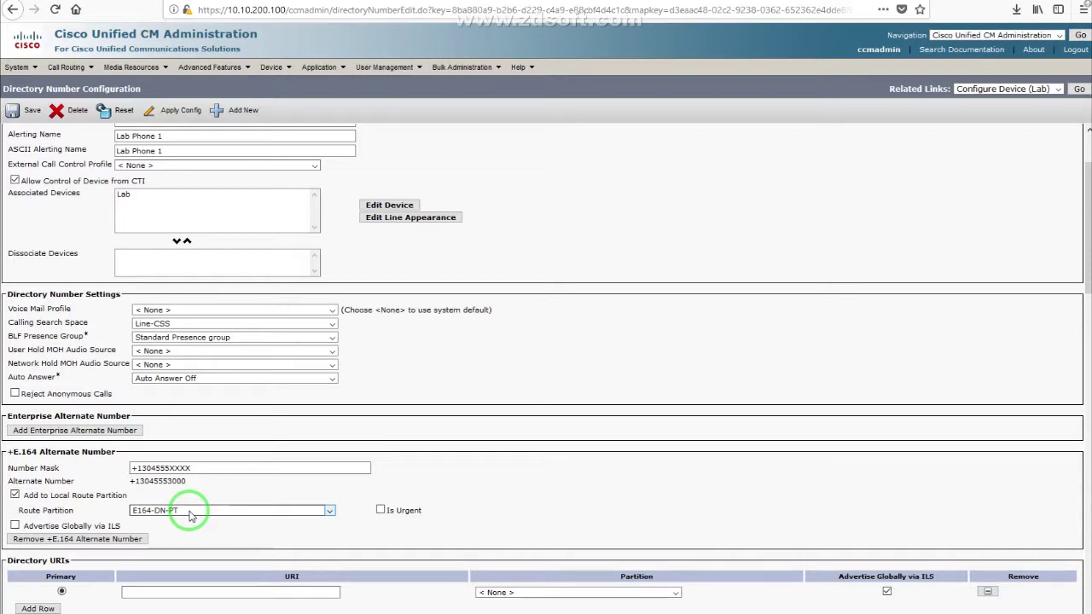
left_click(133, 468)
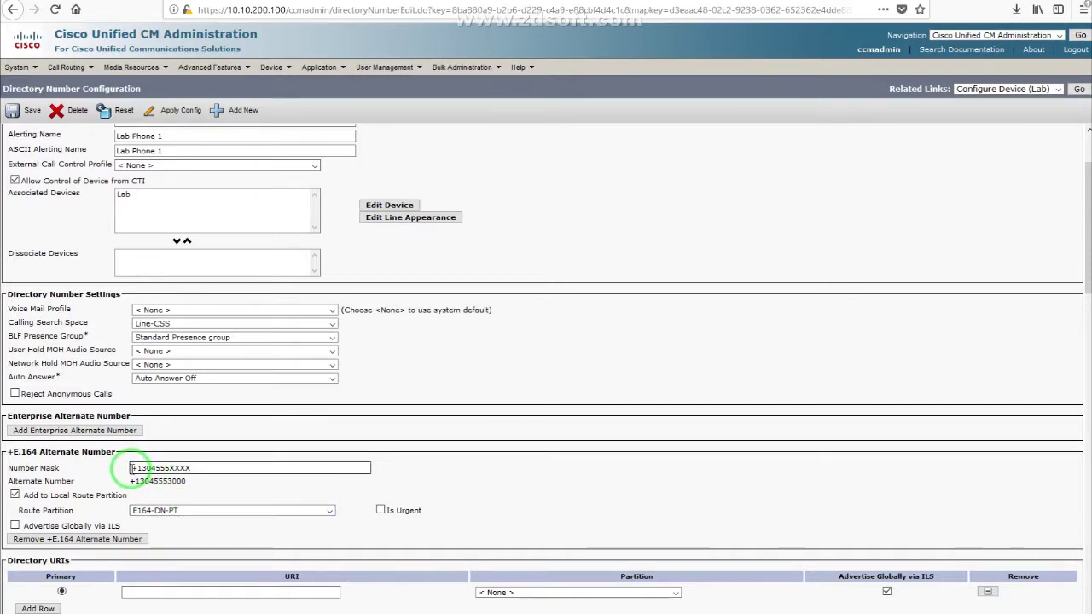
left_click_drag(133, 468, 204, 468)
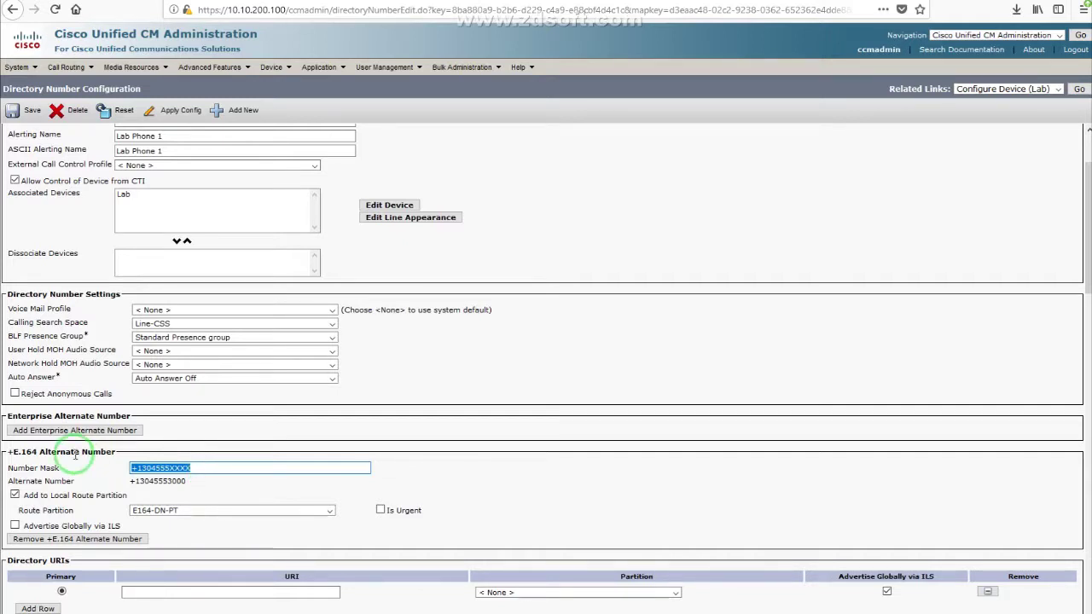
left_click(7, 452)
left_click_drag(7, 453, 273, 458)
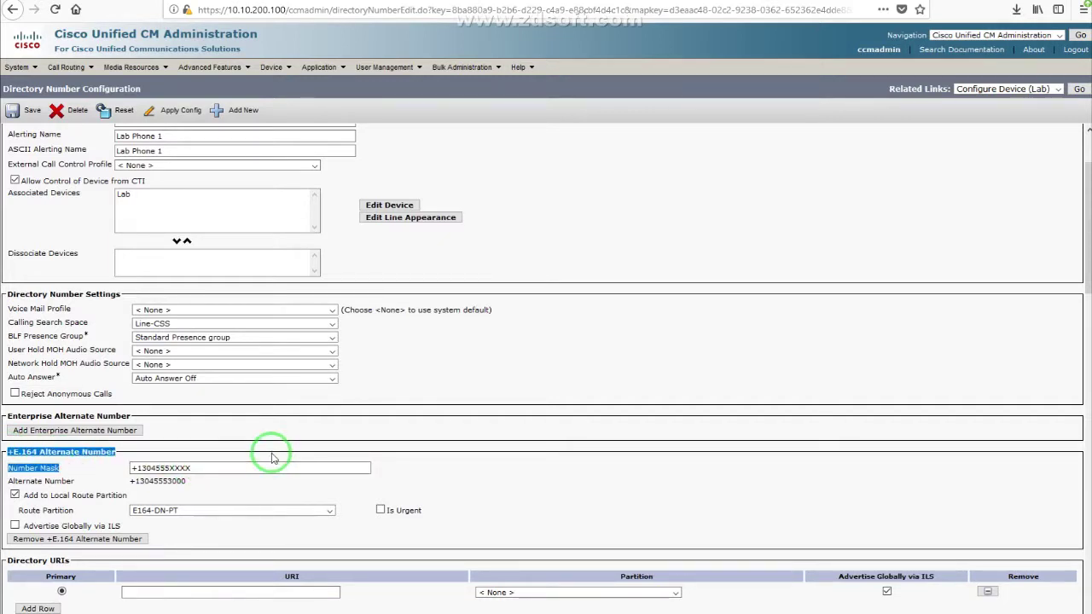
left_click(209, 437)
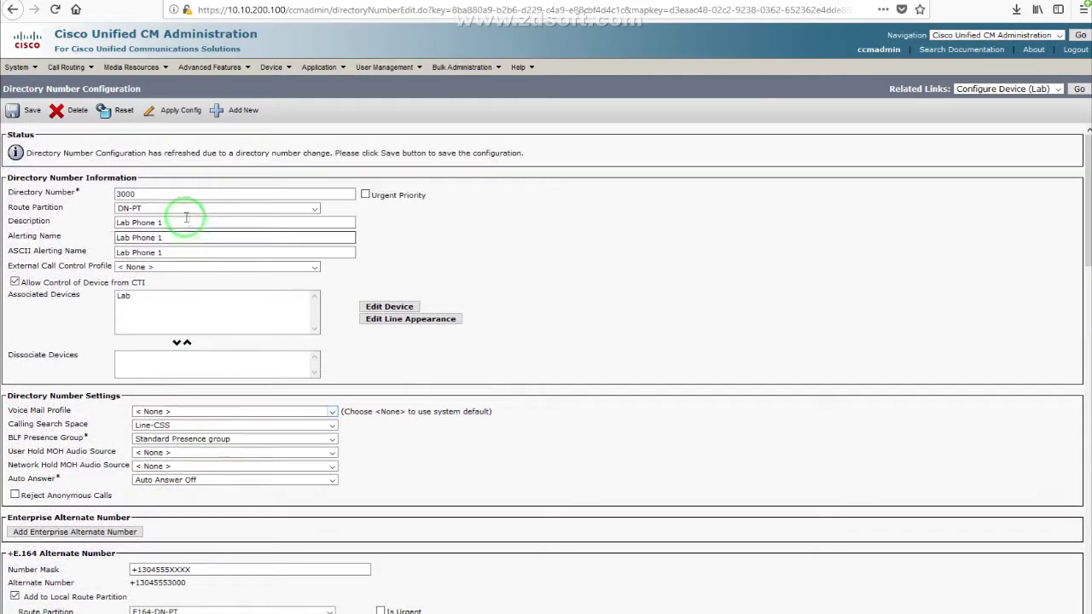
scroll(273, 464, "down", 3)
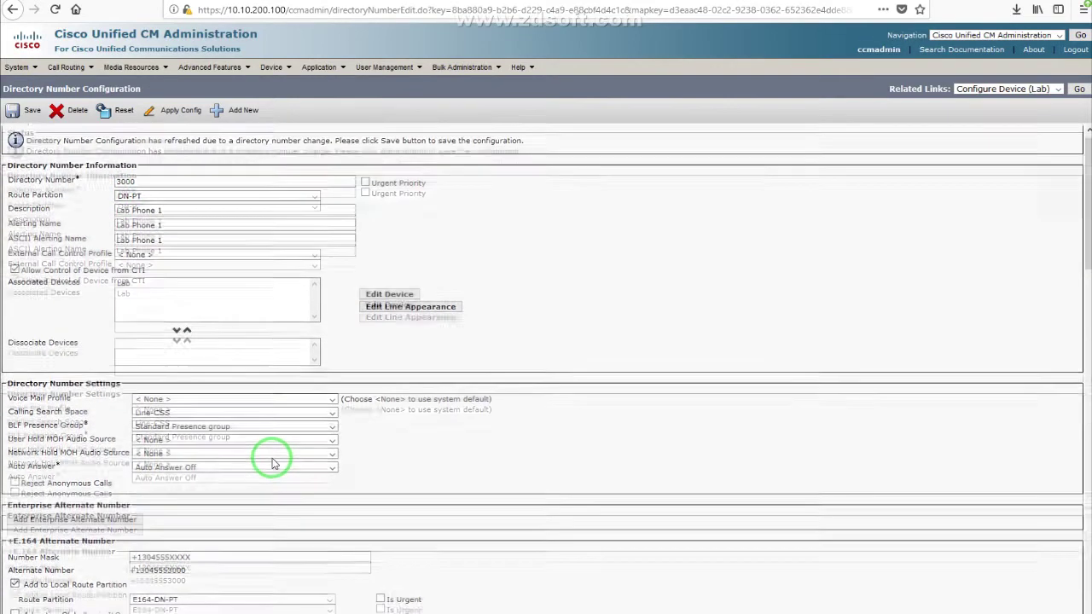
left_click_drag(133, 316, 208, 317)
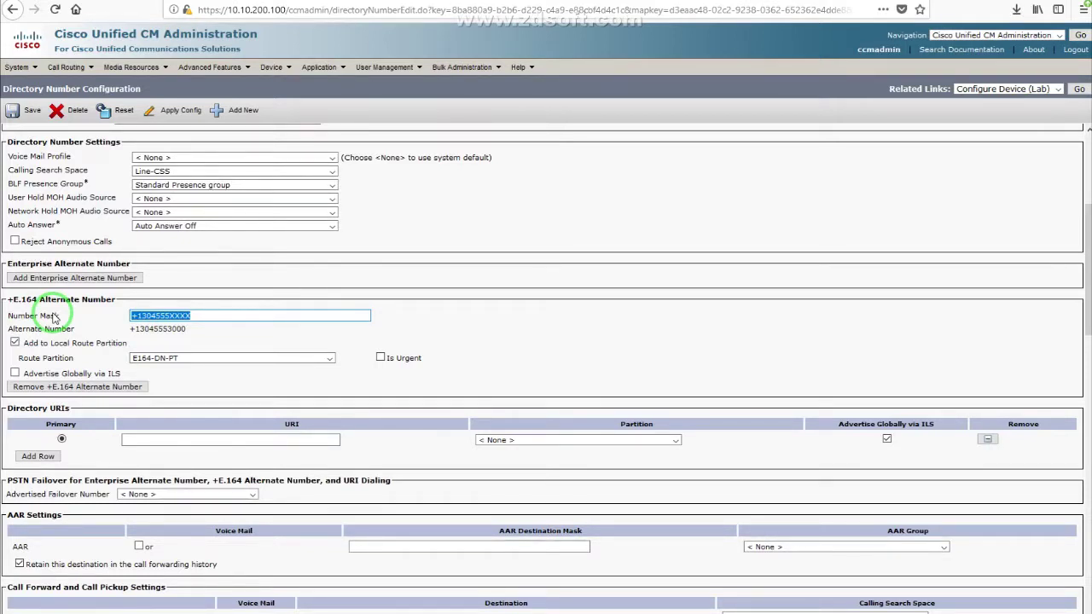
left_click(135, 316)
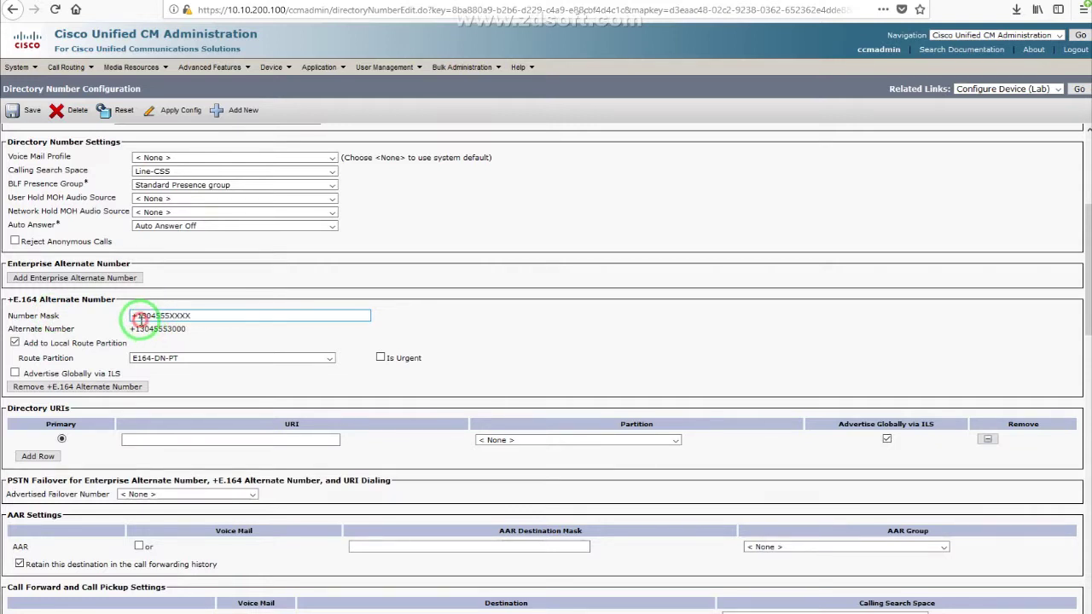
left_click(149, 359)
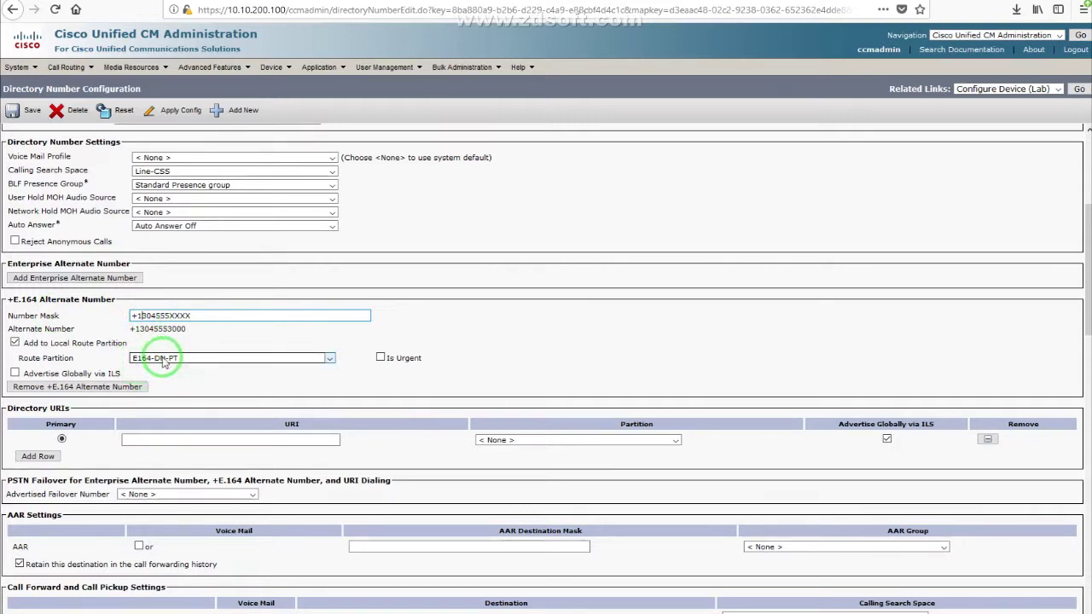
left_click_drag(32, 359, 109, 363)
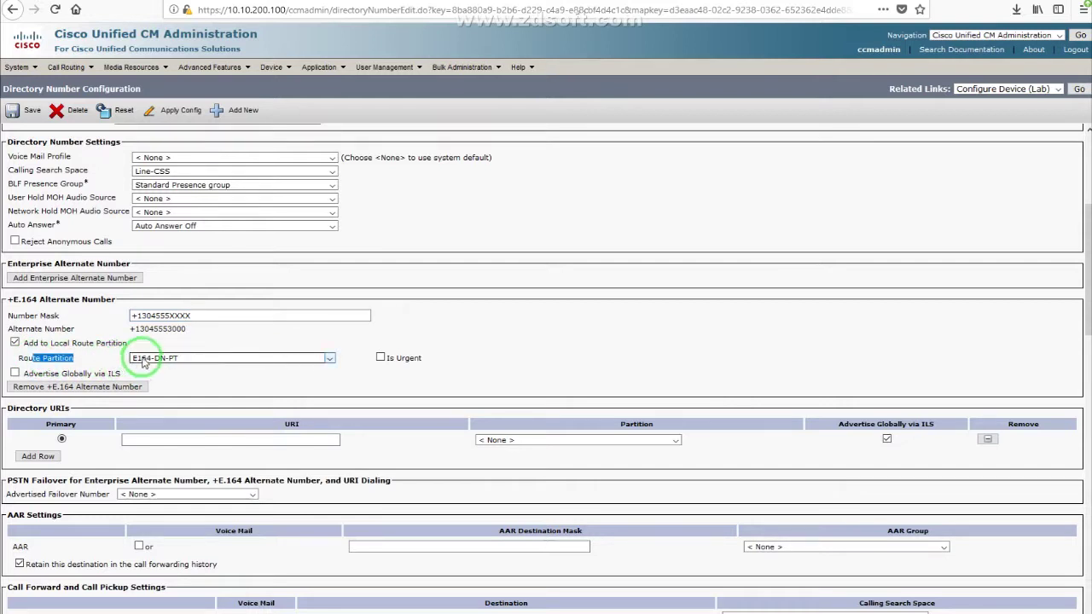
mouse_move(66, 67)
mouse_move(111, 175)
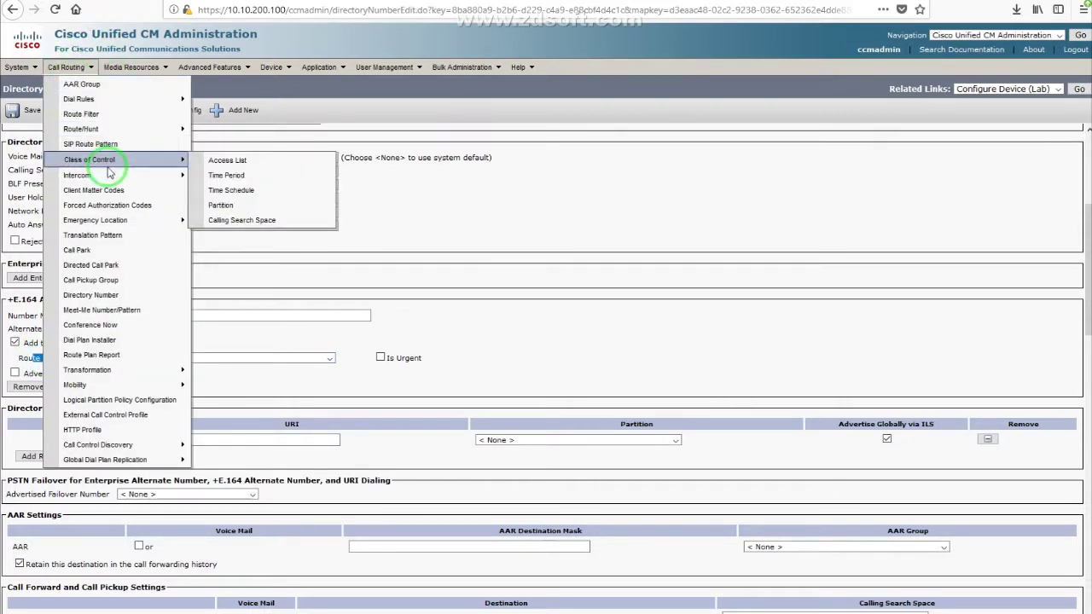
Step: Add partition E164-DN-PT to INBOUND-CSS's selected partitions, after INBOUND-PT
left_click(240, 219)
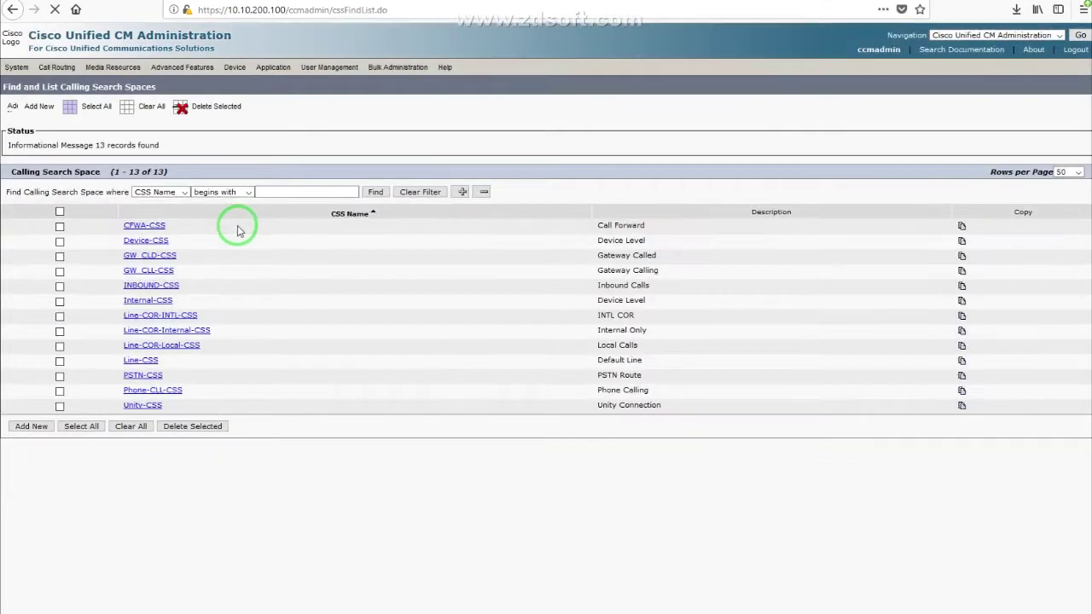
left_click(148, 298)
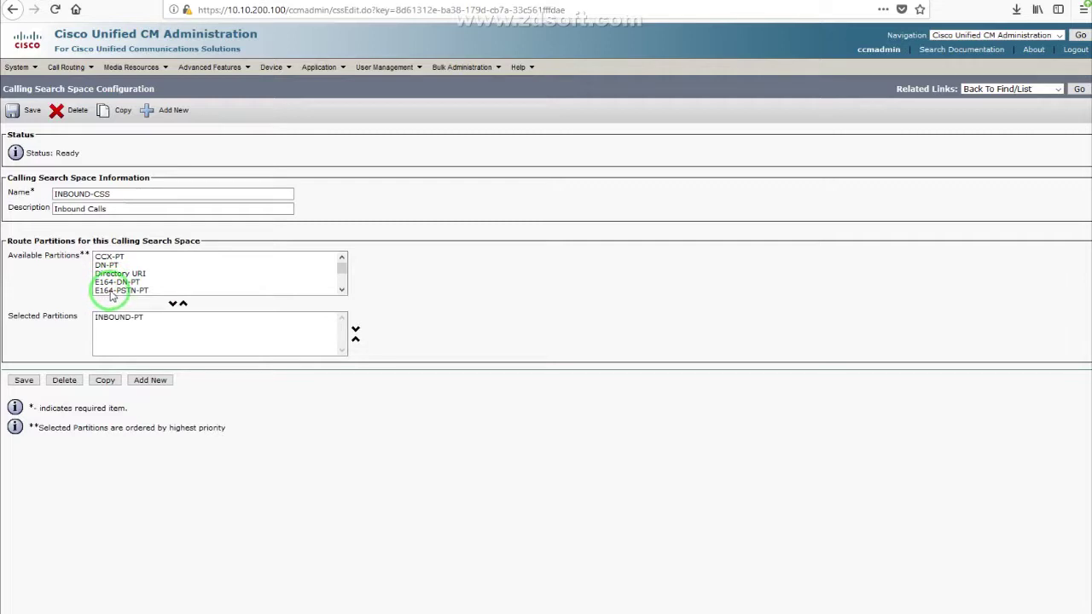
left_click(111, 282)
left_click(172, 303)
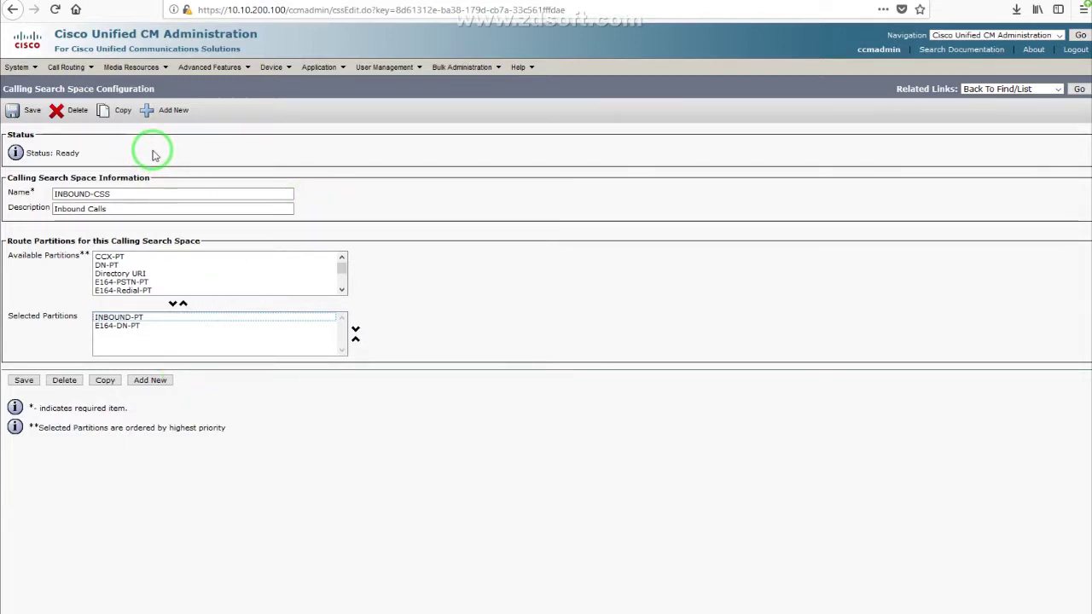
left_click(239, 162)
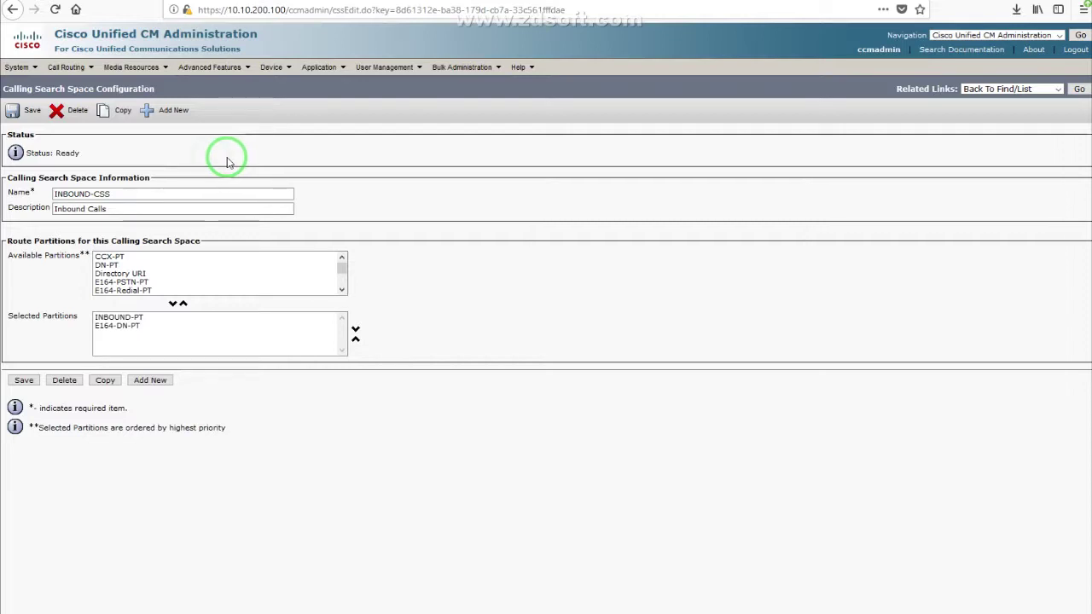
mouse_move(269, 69)
left_click(288, 144)
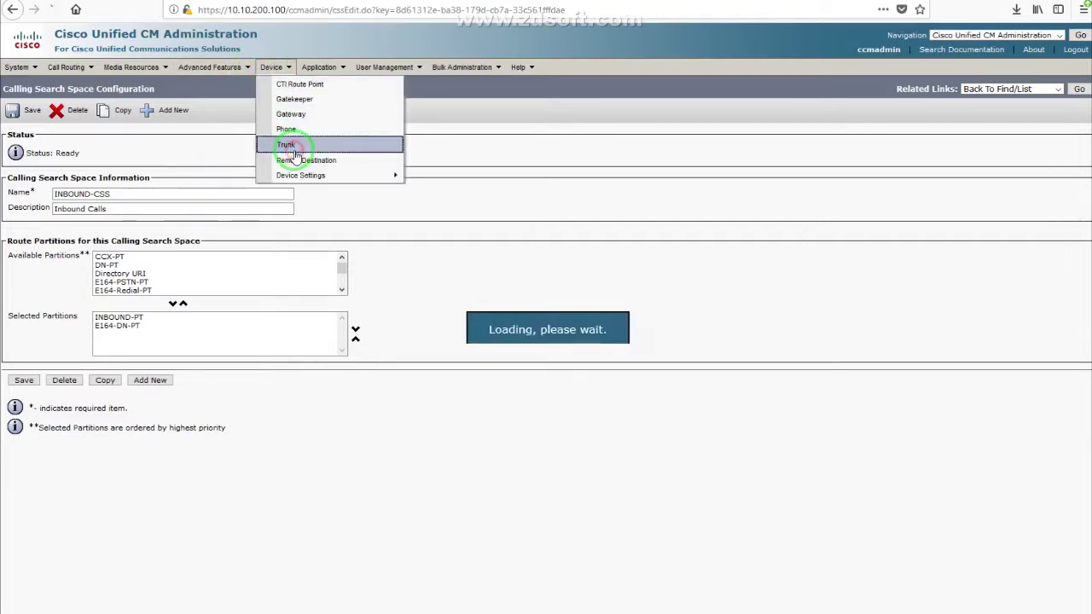
Step: Review the SIP trunk's inbound settings, leaving the incoming calling party prefix at +1 with CSS INBOUND-CSS
left_click(149, 245)
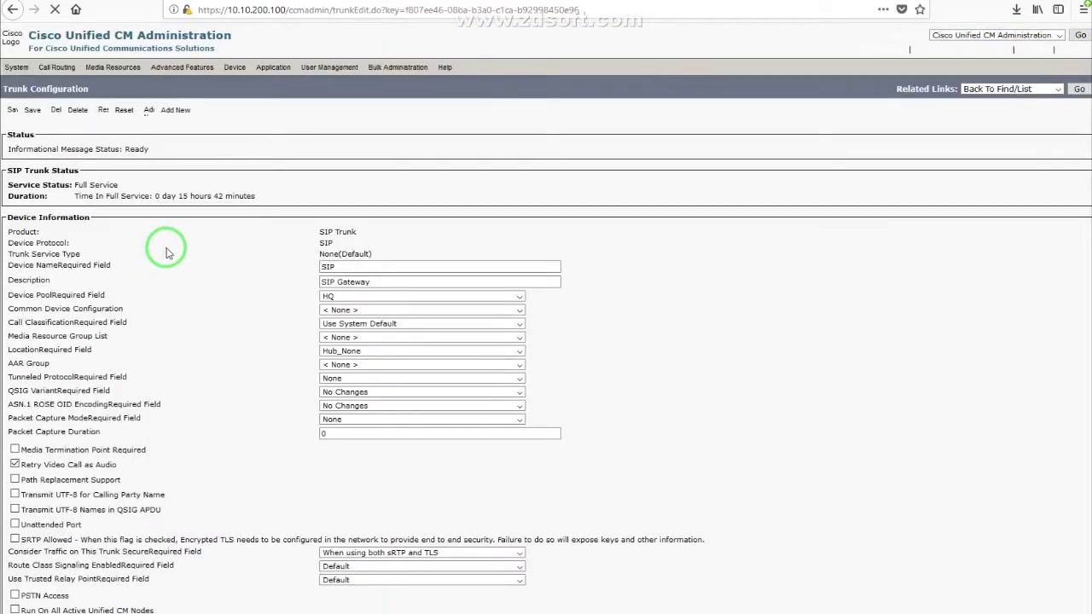
scroll(211, 271, "down", 15)
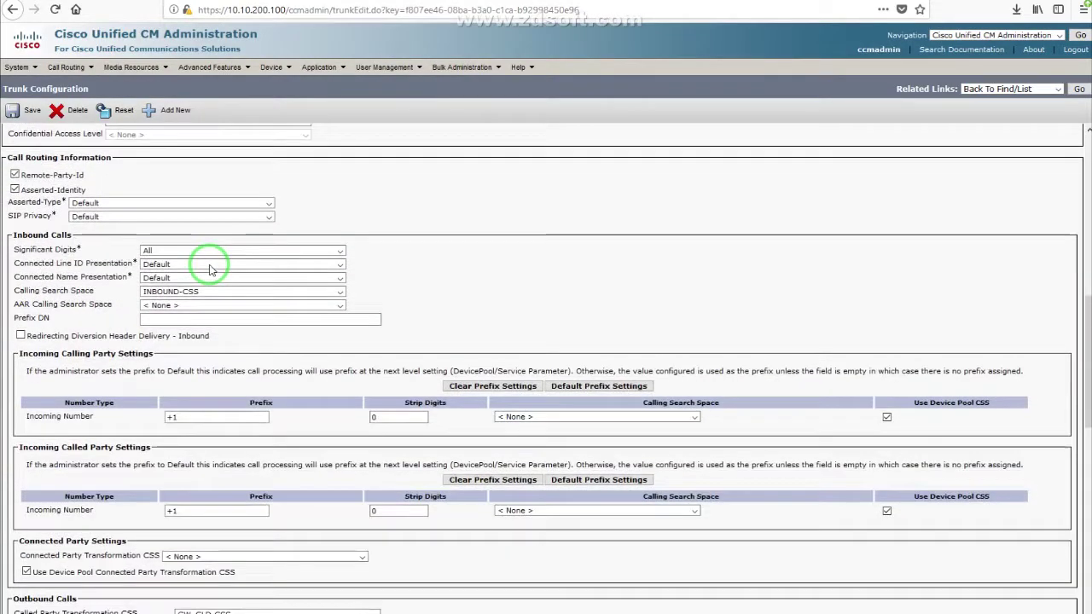
left_click_drag(176, 244, 142, 244)
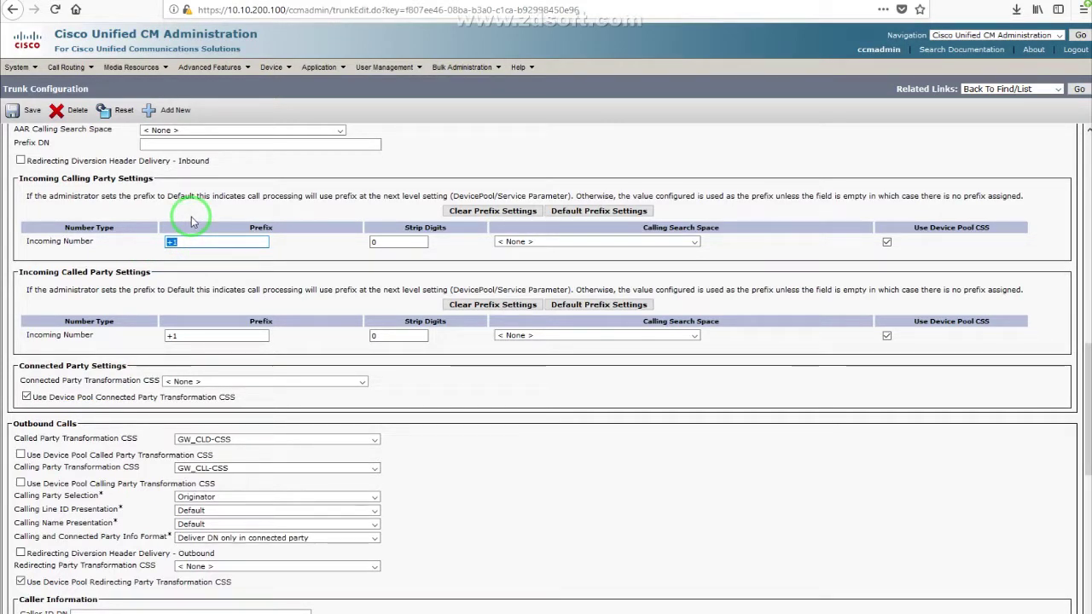
left_click(217, 242)
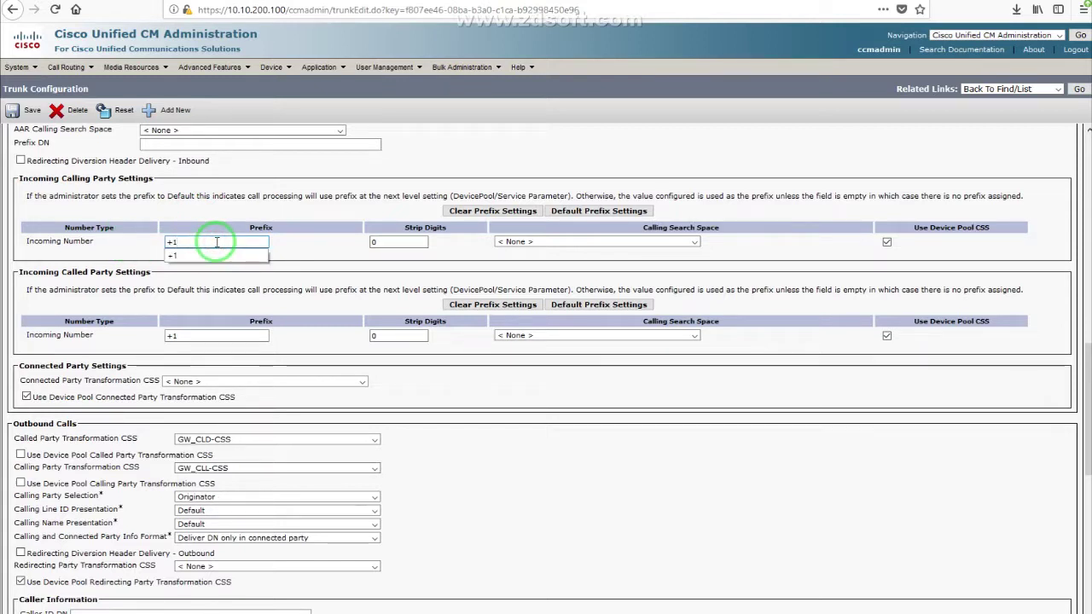
type("3047")
key("BackSpace")
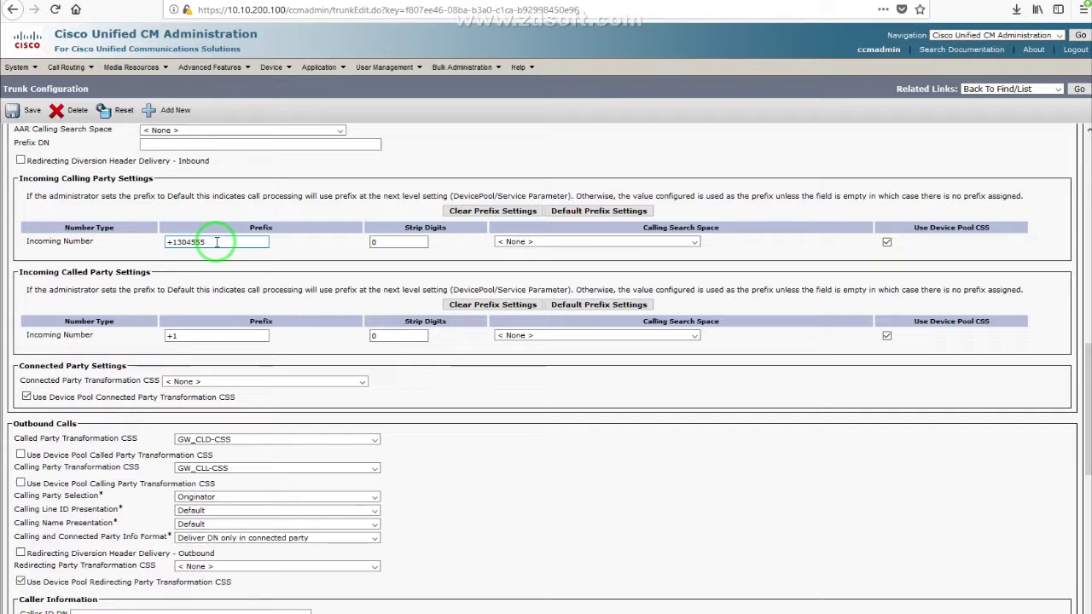
left_click_drag(178, 241, 219, 241)
key("BackSpace")
left_click(313, 224)
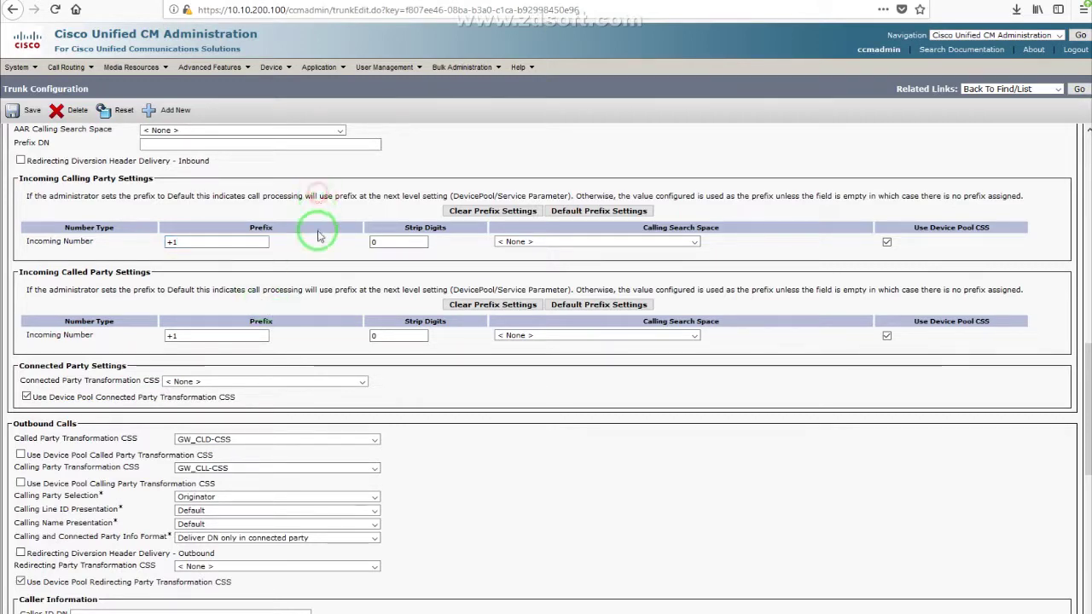
scroll(316, 232, "up", 4)
left_click_drag(34, 373, 189, 381)
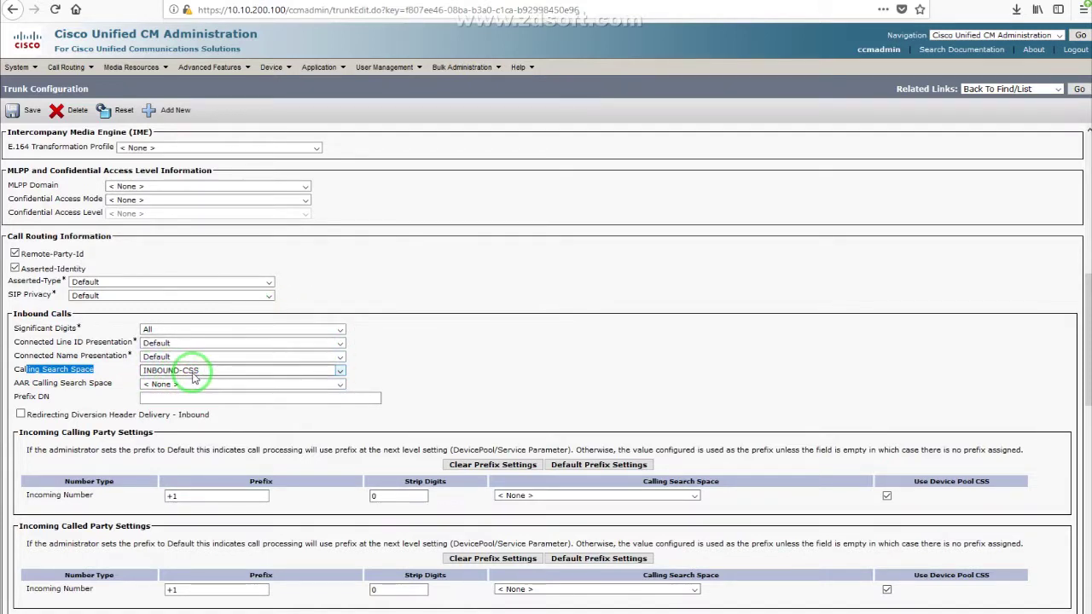
left_click(69, 67)
left_click(100, 235)
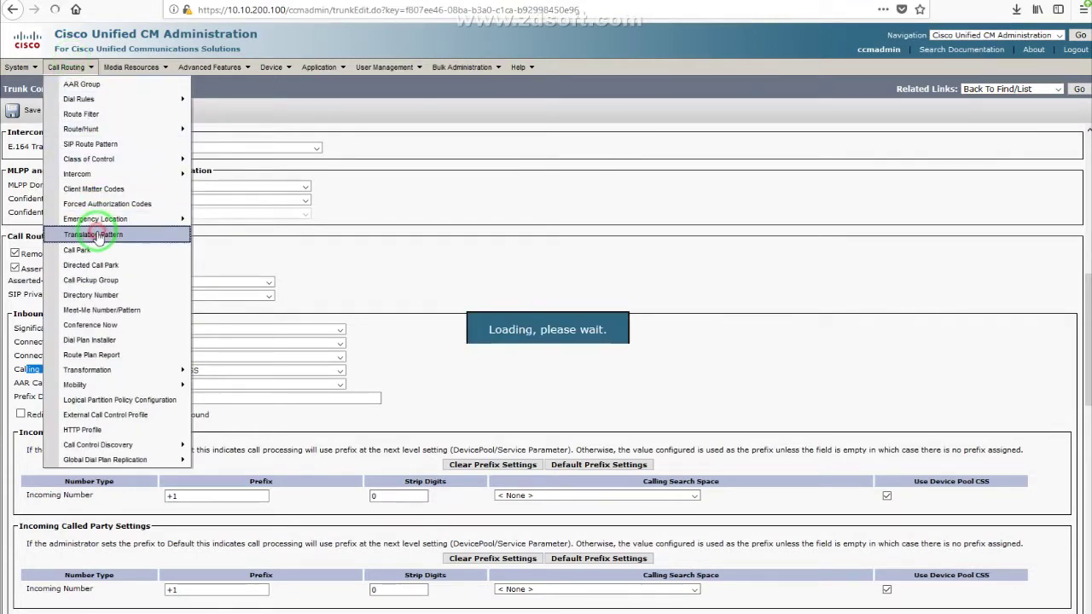
left_click(175, 327)
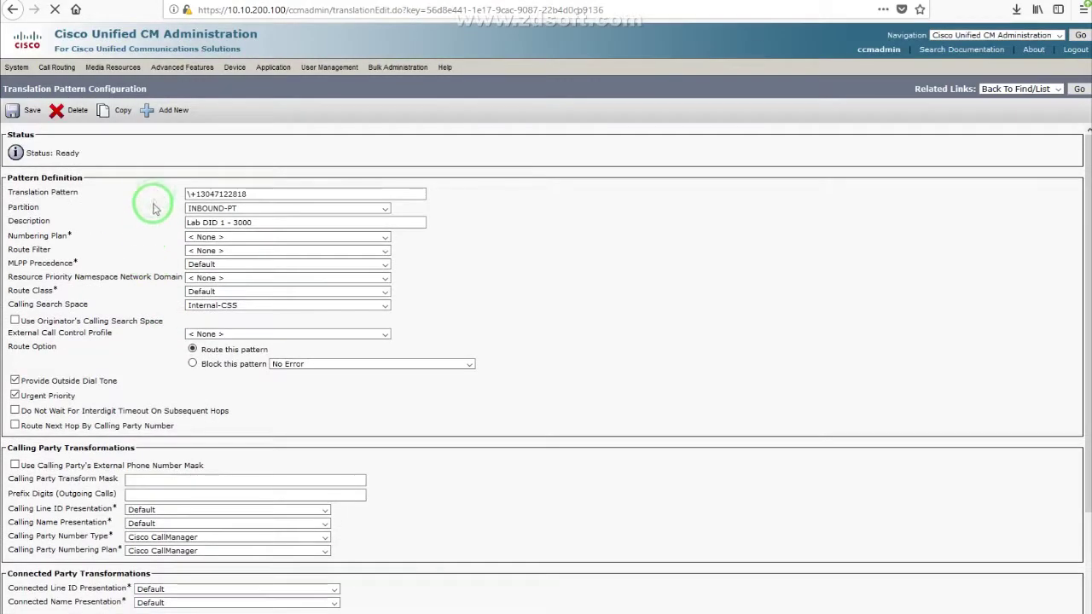
triple_click(202, 194)
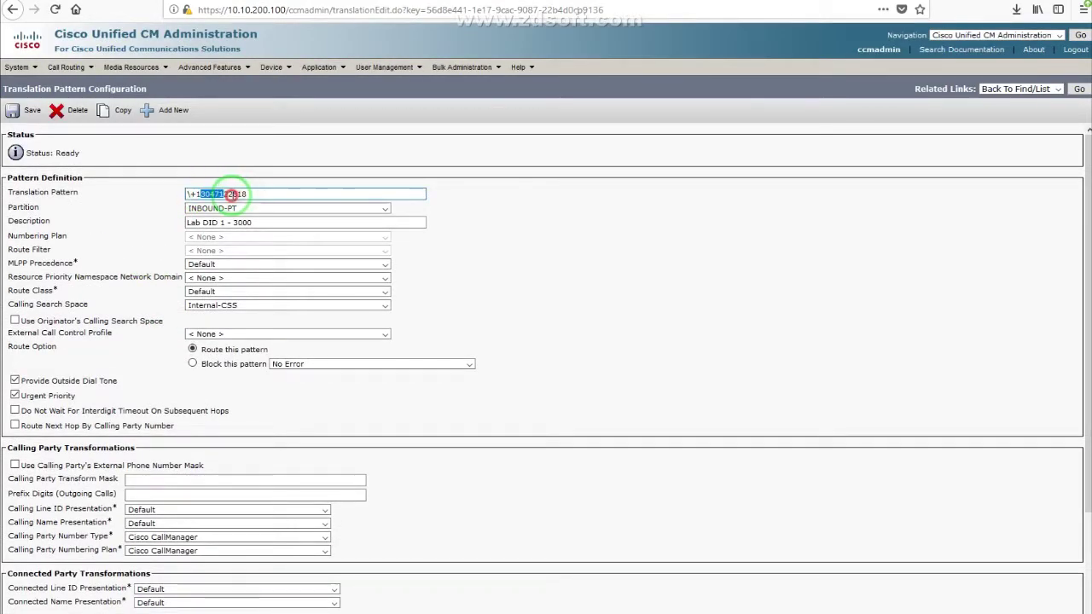
left_click(270, 180)
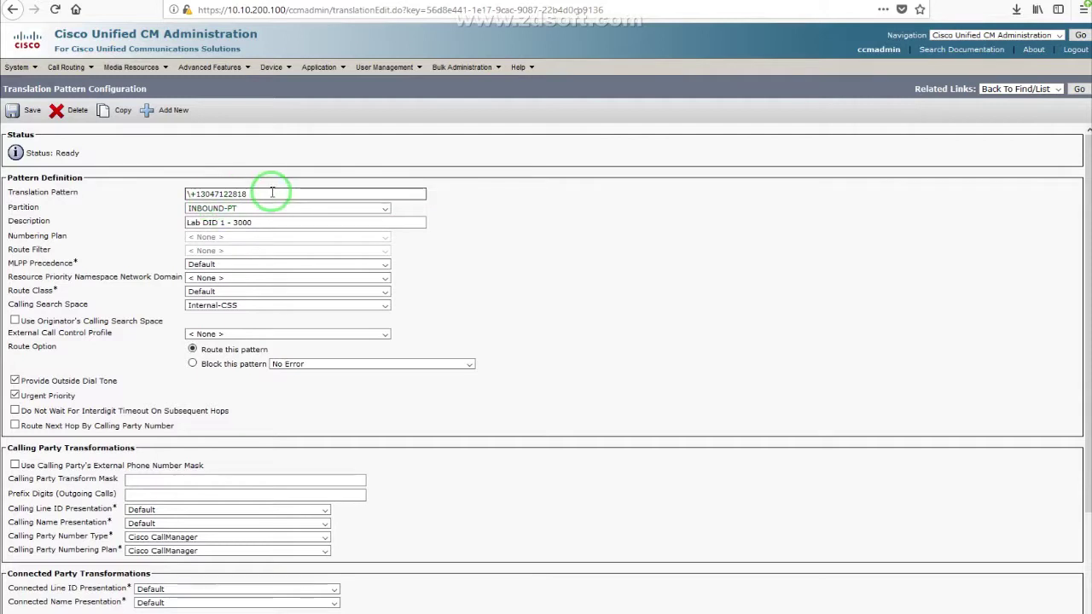
Step: Review its Partition, the Internal-CSS calling search space and the 3000 called party transform mask
double_click(25, 207)
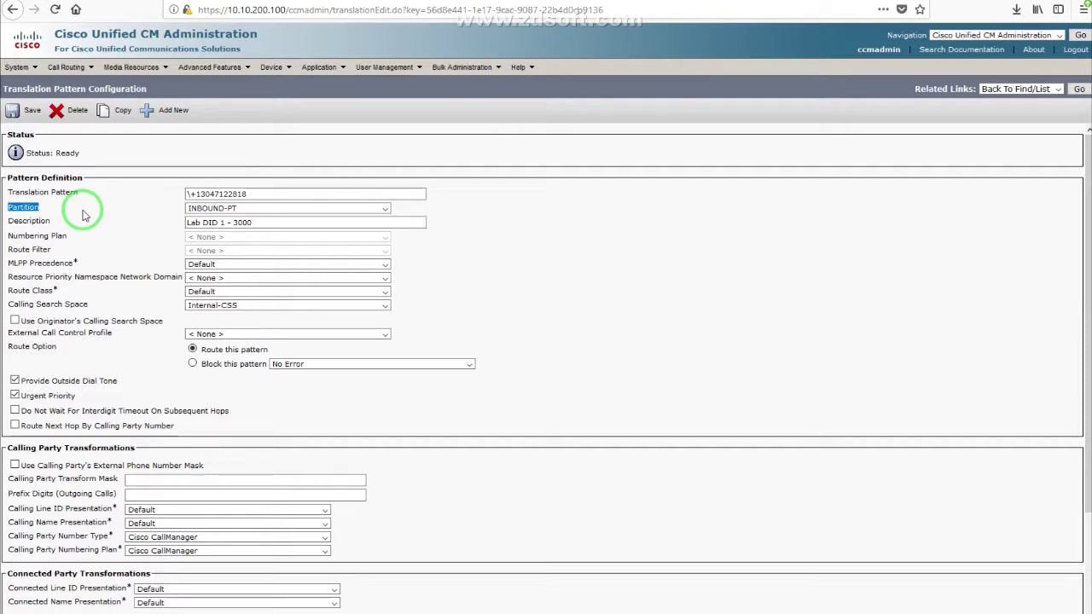
left_click_drag(17, 305, 122, 307)
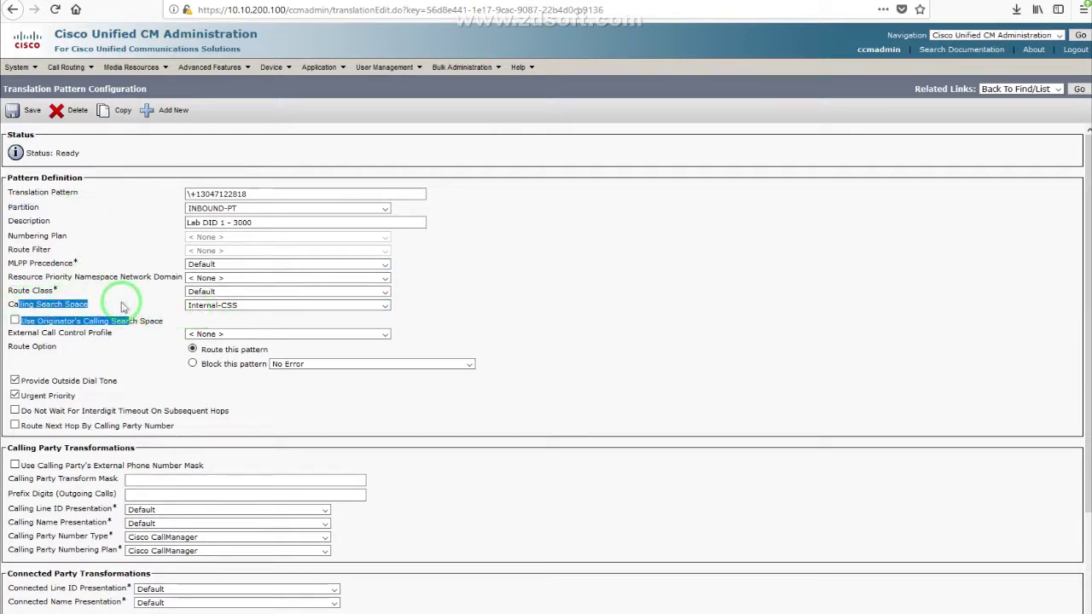
left_click(122, 307)
left_click(58, 307)
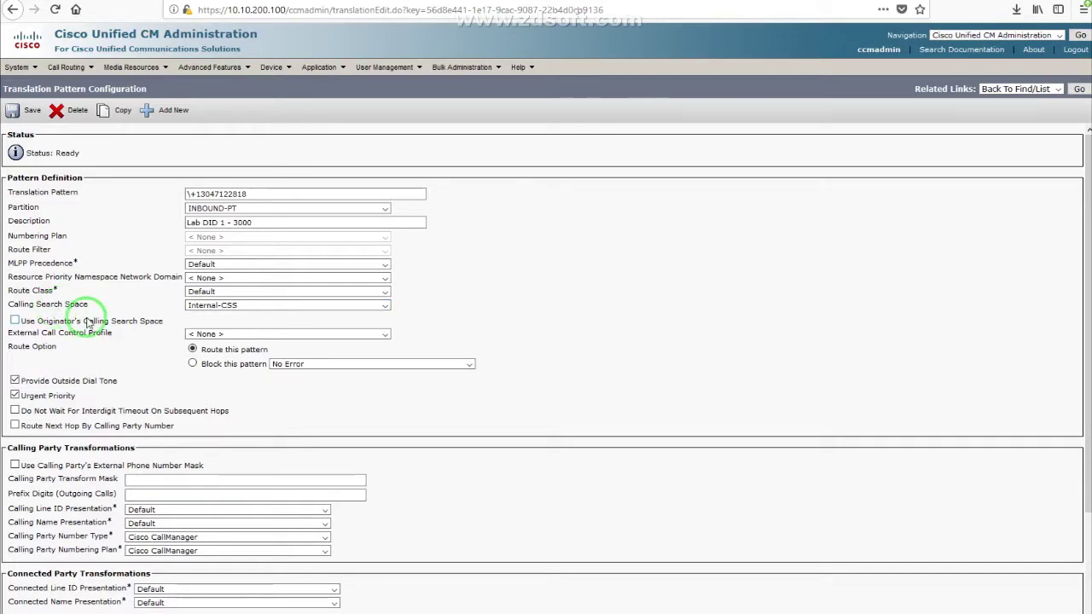
scroll(86, 316, "down", 3)
left_click_drag(143, 517, 98, 517)
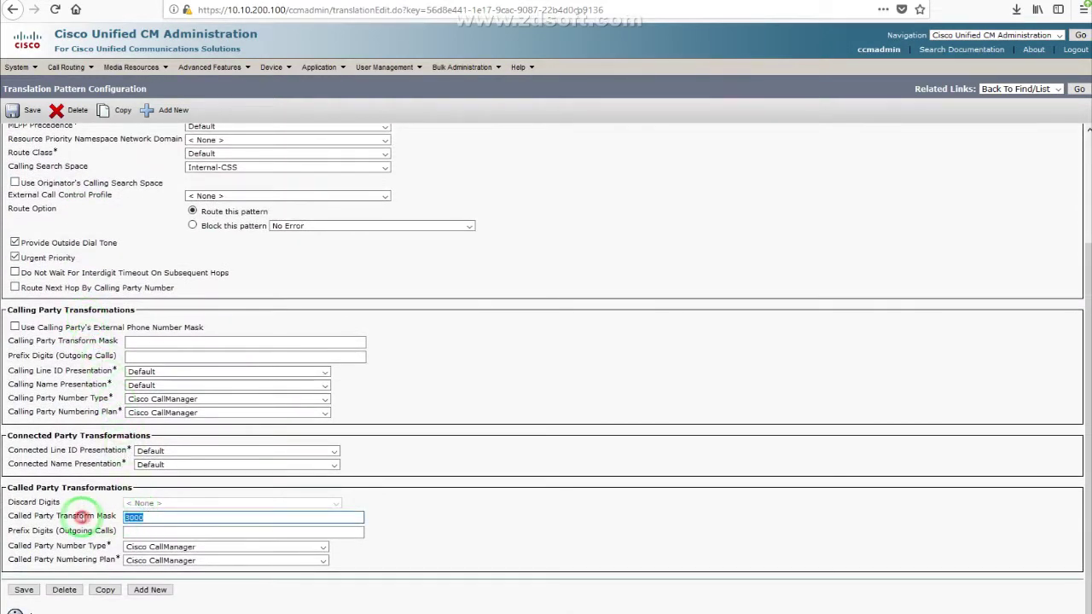
left_click(465, 368)
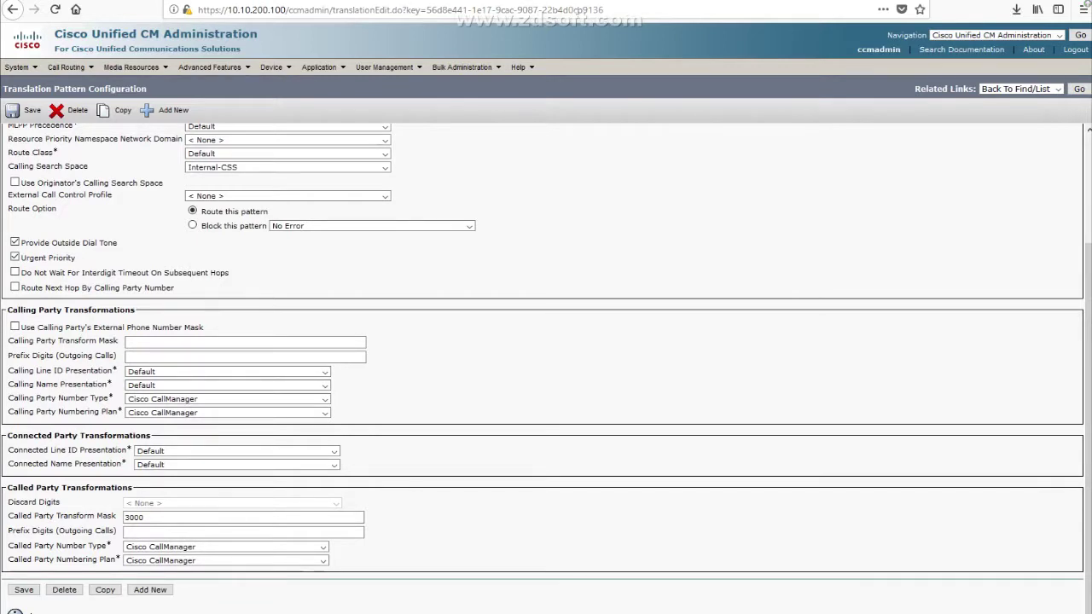
key("alt+Tab")
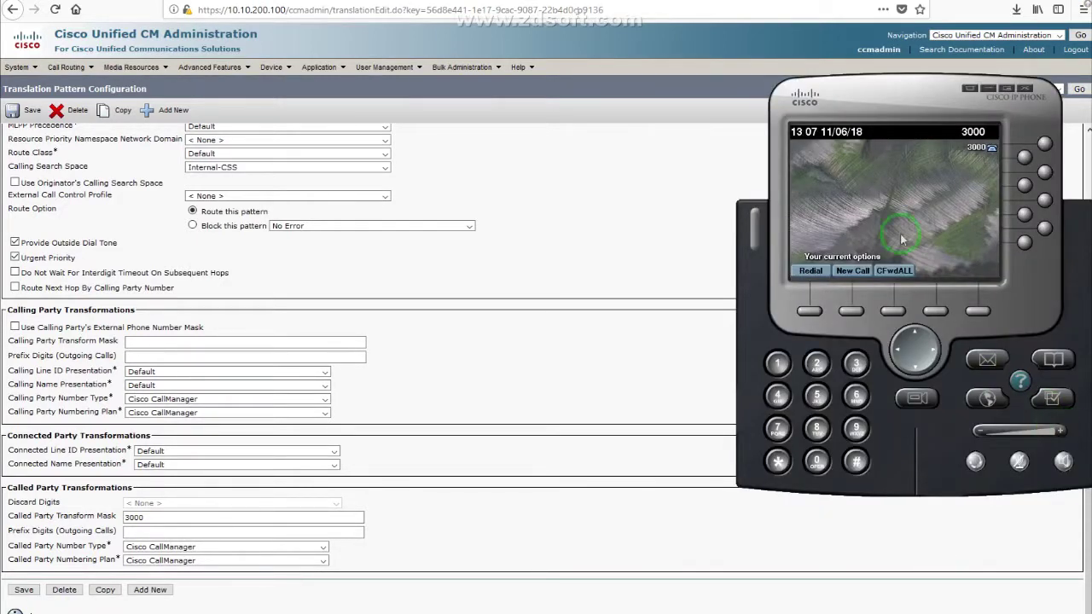
Step: Answer the incoming external test call on line 3000, then end it and reposition the phone window
left_click_drag(887, 97, 840, 99)
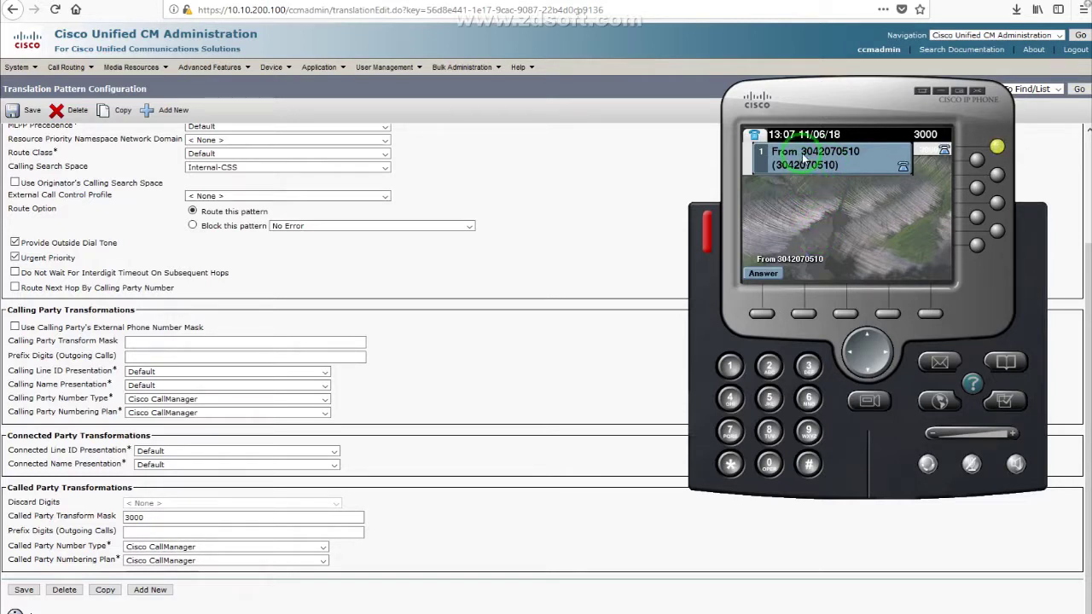
left_click(762, 316)
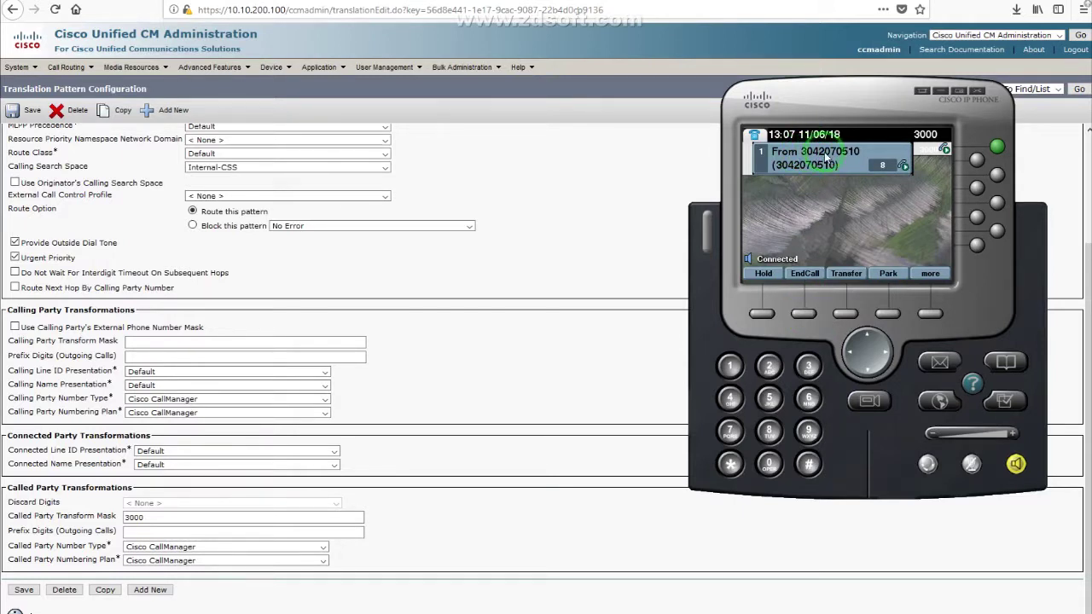
left_click(804, 315)
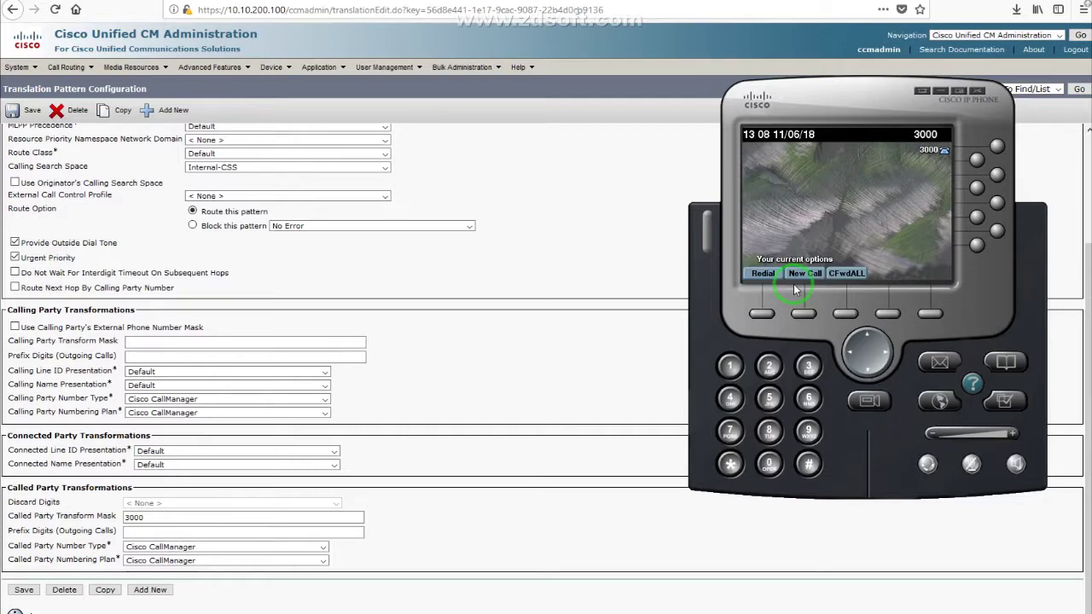
left_click_drag(819, 98, 713, 101)
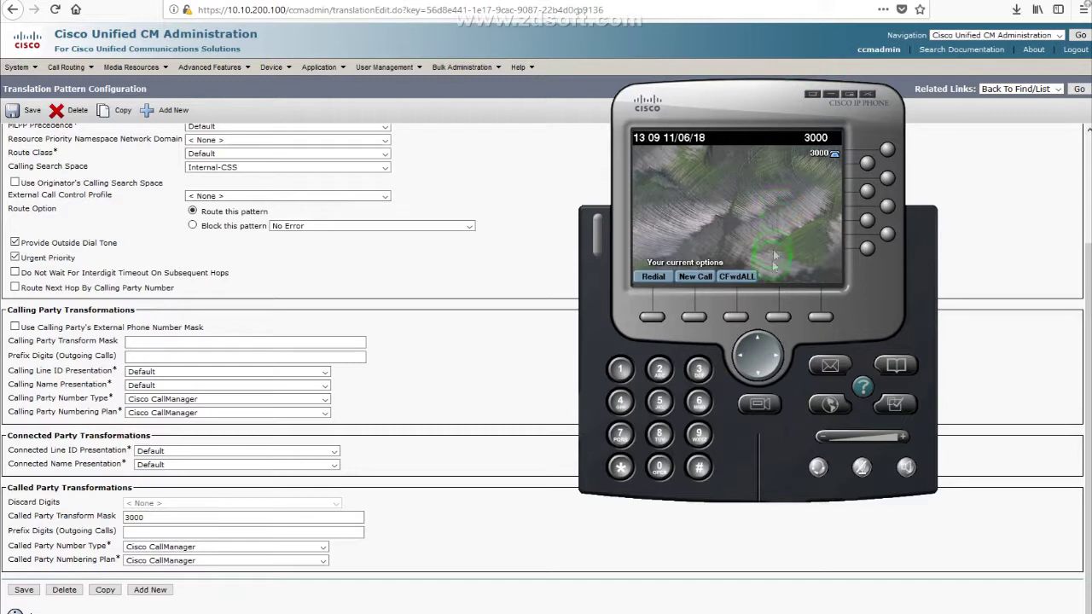
Step: Show the phone's Received Calls list, with the external caller in 10-digit and +1 forms
left_click(896, 367)
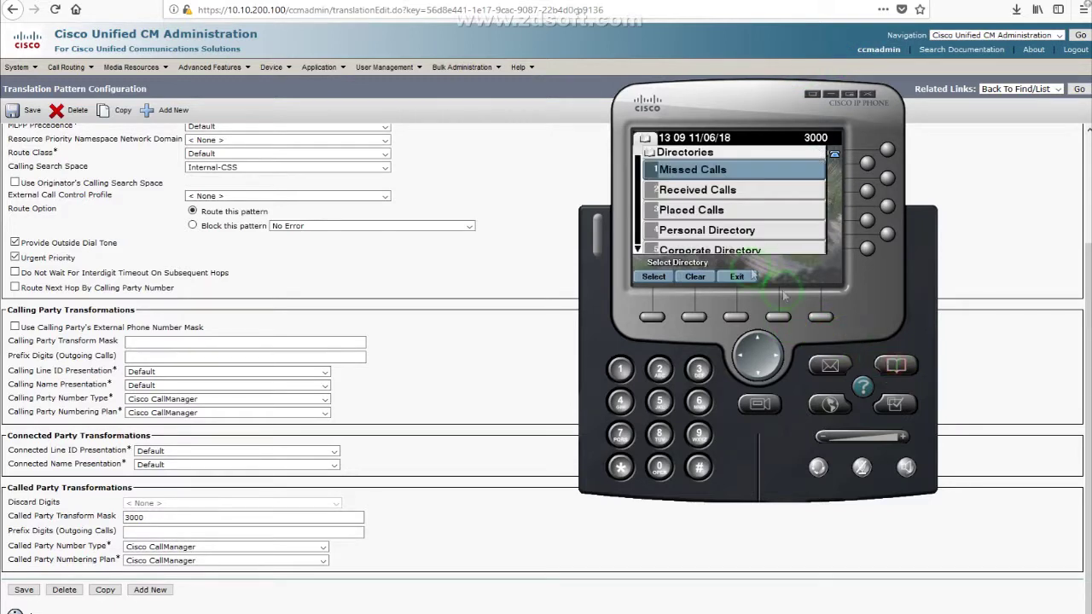
left_click(757, 377)
left_click(650, 319)
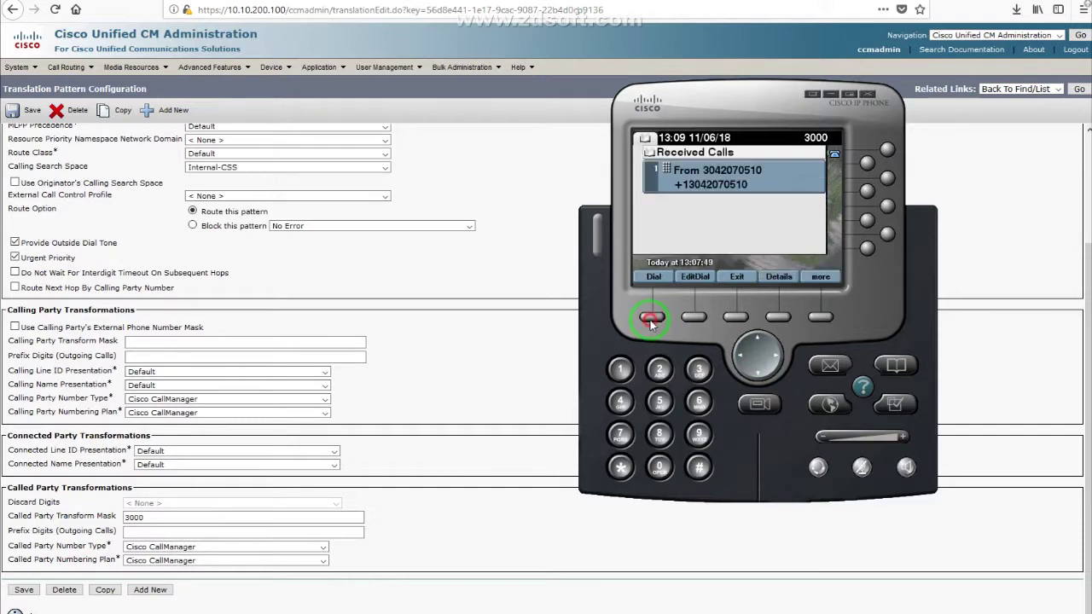
left_click(685, 195)
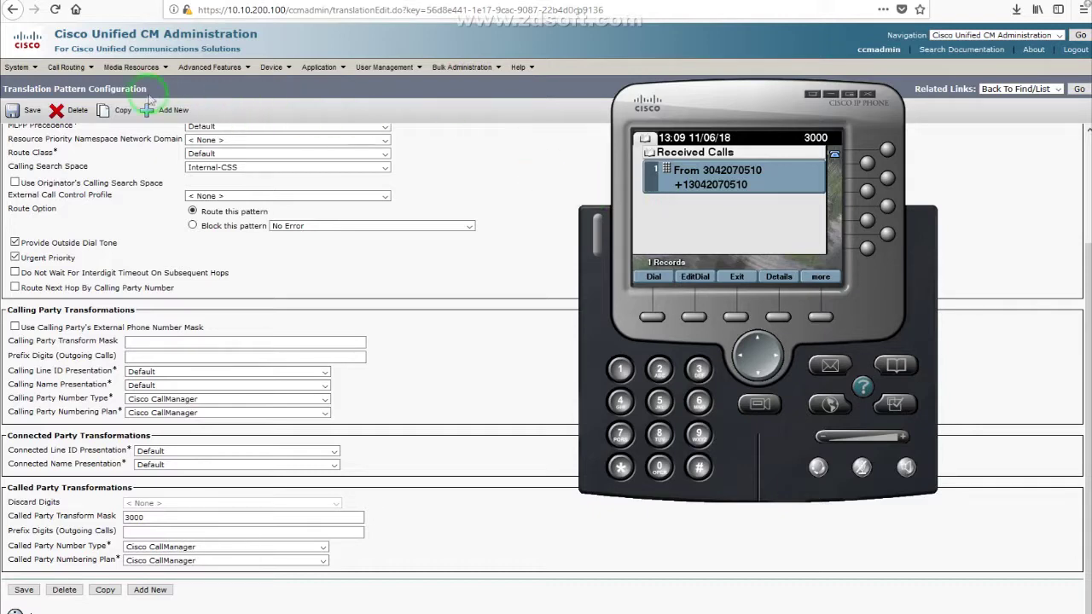
Step: Check the Calling Party Transformation CSS setting in the HQ device pool
mouse_move(17, 68)
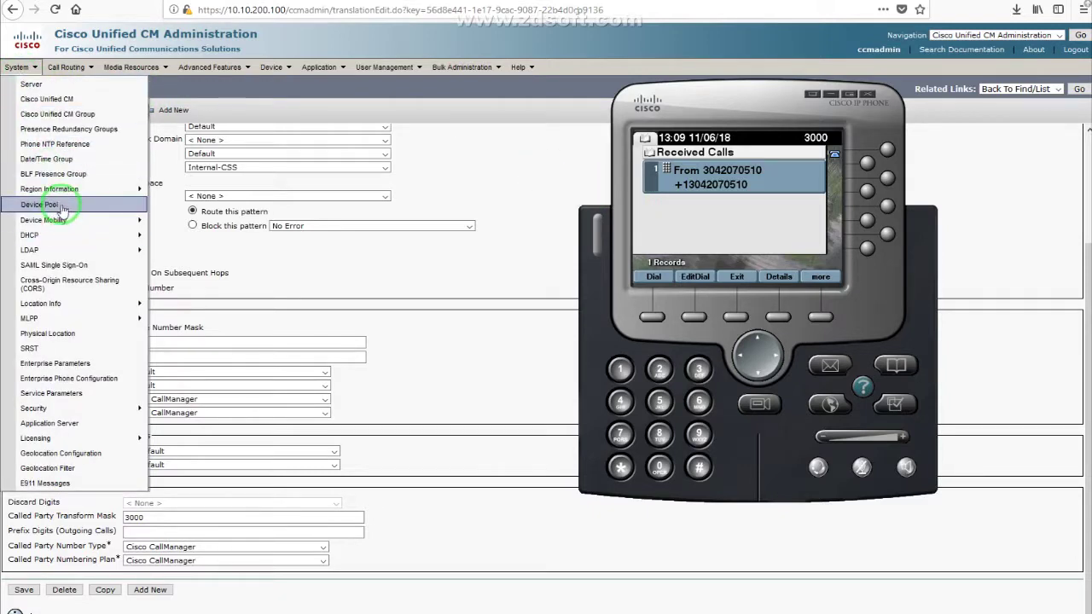
left_click(53, 204)
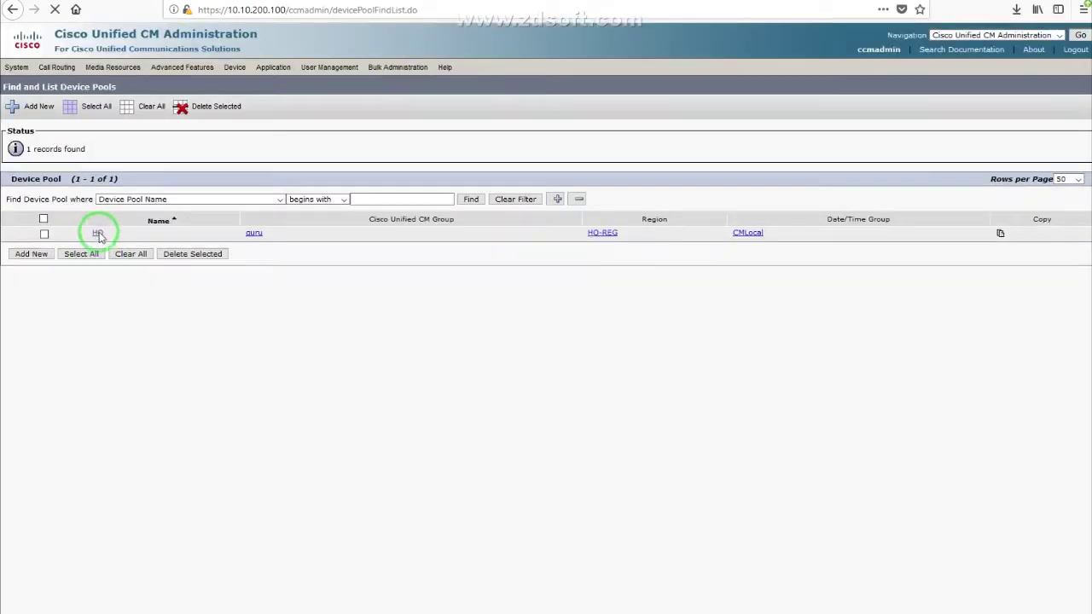
left_click(96, 233)
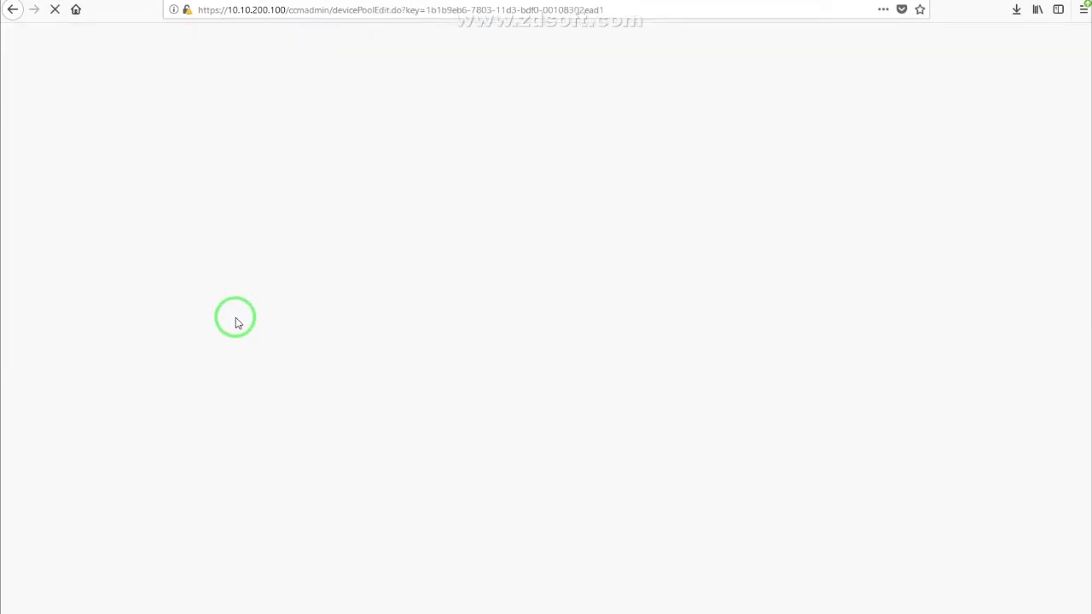
scroll(275, 350, "down", 6)
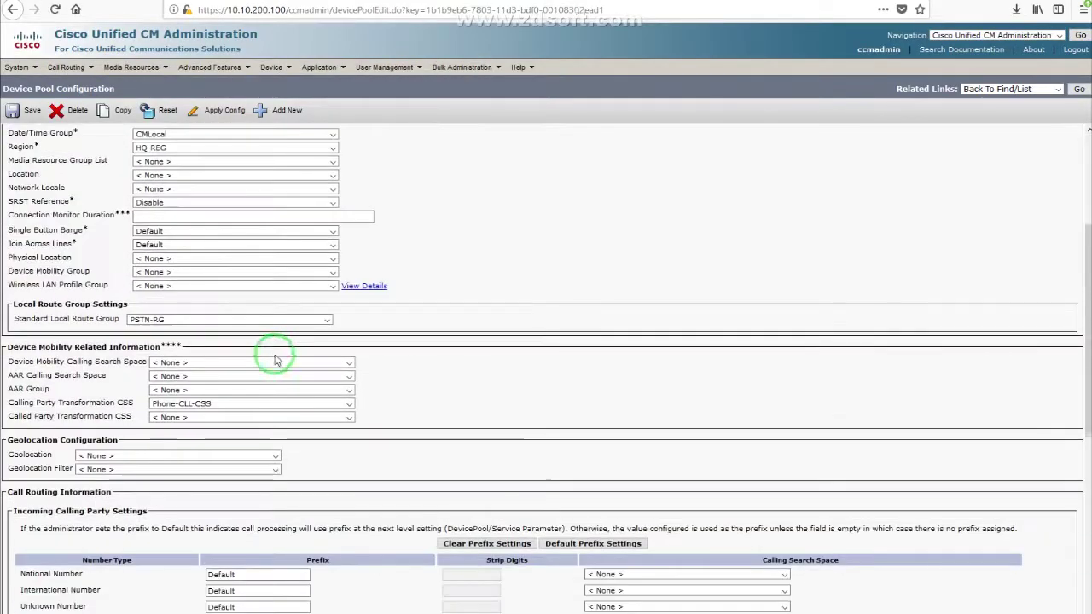
left_click_drag(12, 250, 183, 260)
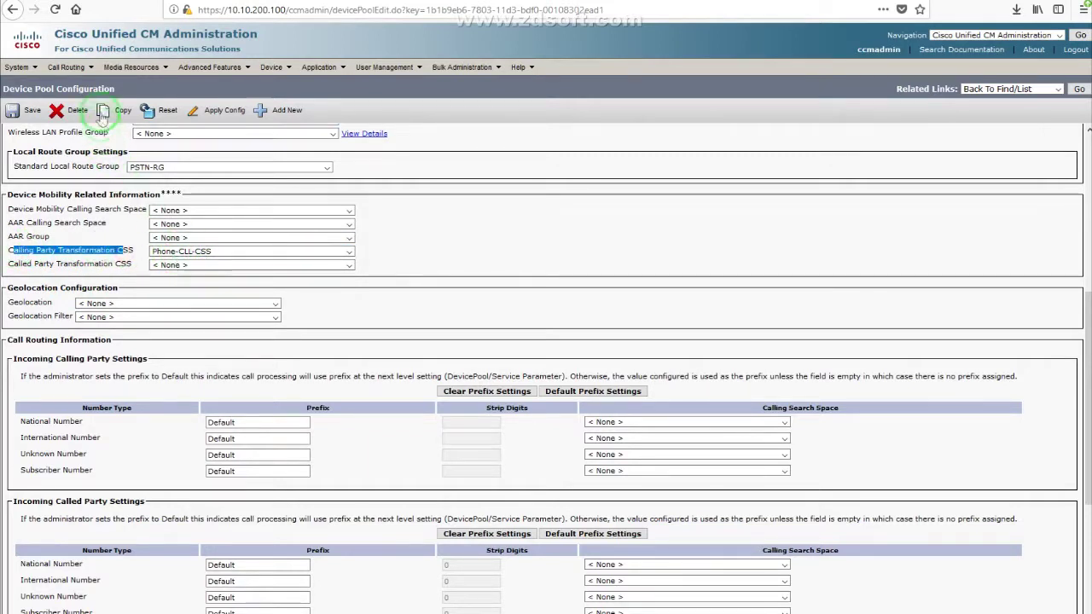
Step: List the five calling party transformation patterns, noting the Phones-CLL-PT partitions and the \+1.304! pattern
mouse_move(66, 67)
mouse_move(128, 369)
mouse_move(256, 370)
left_click(416, 374)
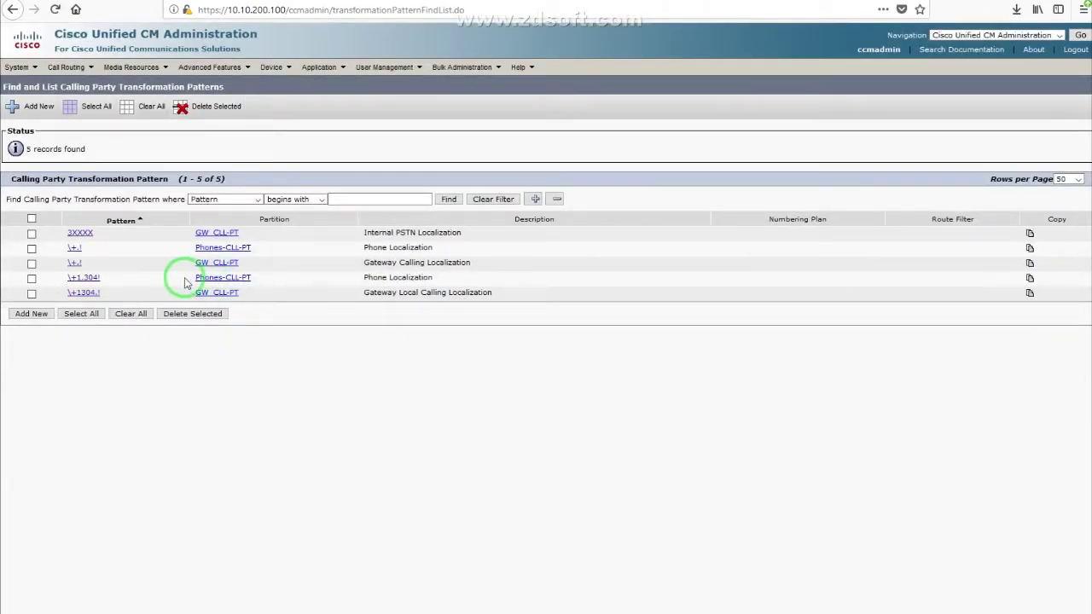
left_click_drag(195, 278, 245, 281)
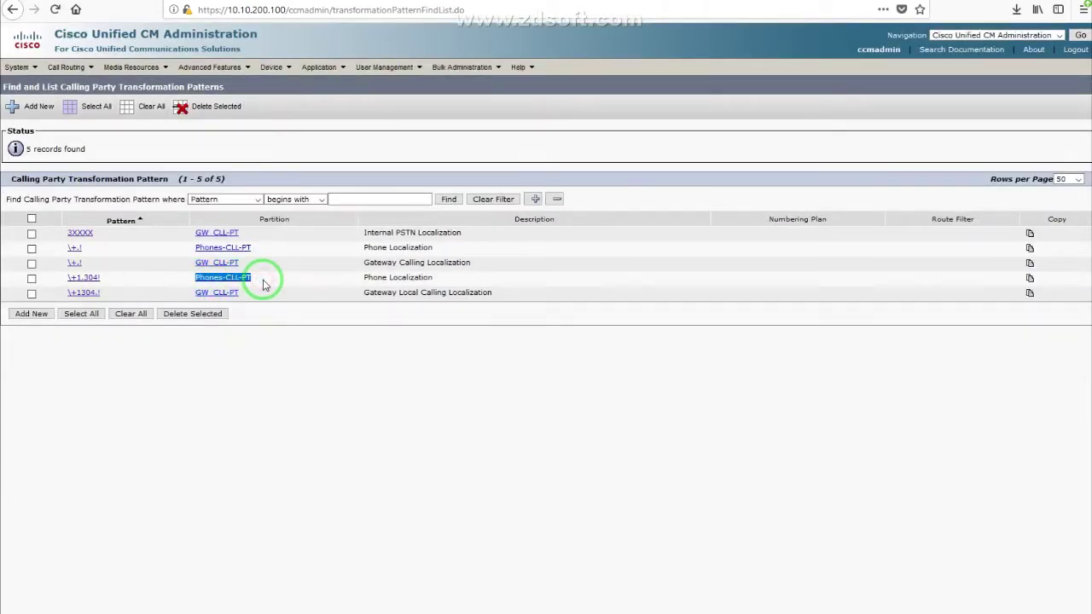
left_click(198, 248)
left_click_drag(198, 248, 258, 248)
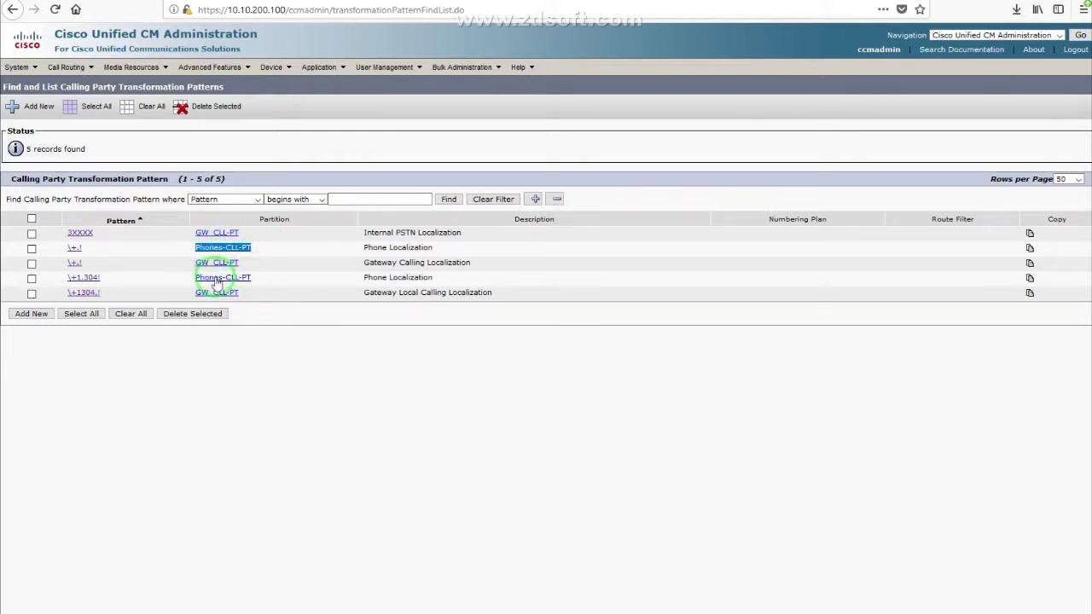
left_click_drag(193, 279, 247, 284)
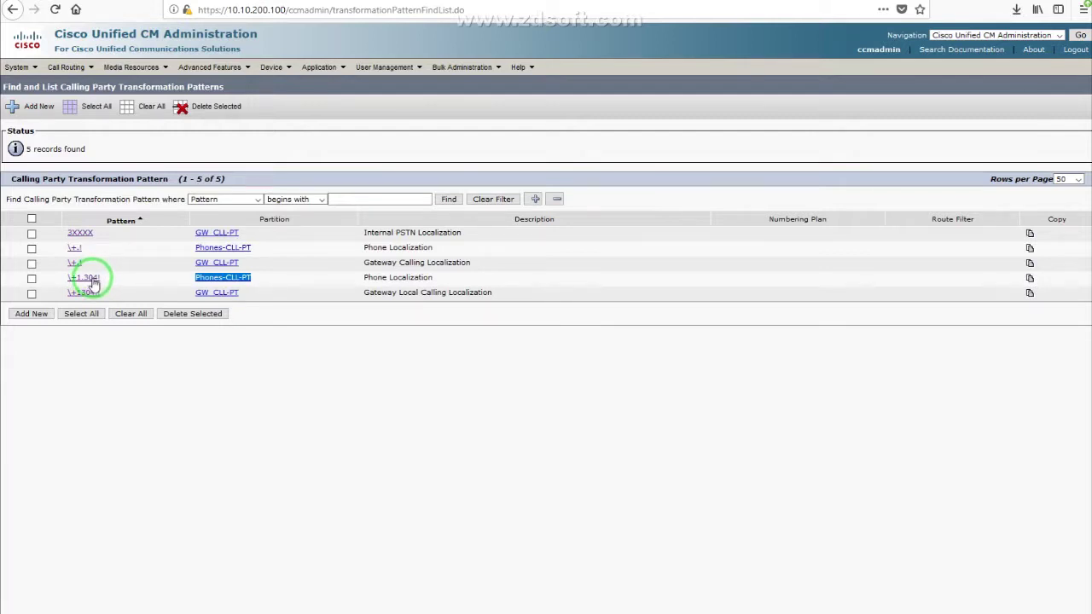
left_click_drag(117, 282, 90, 286)
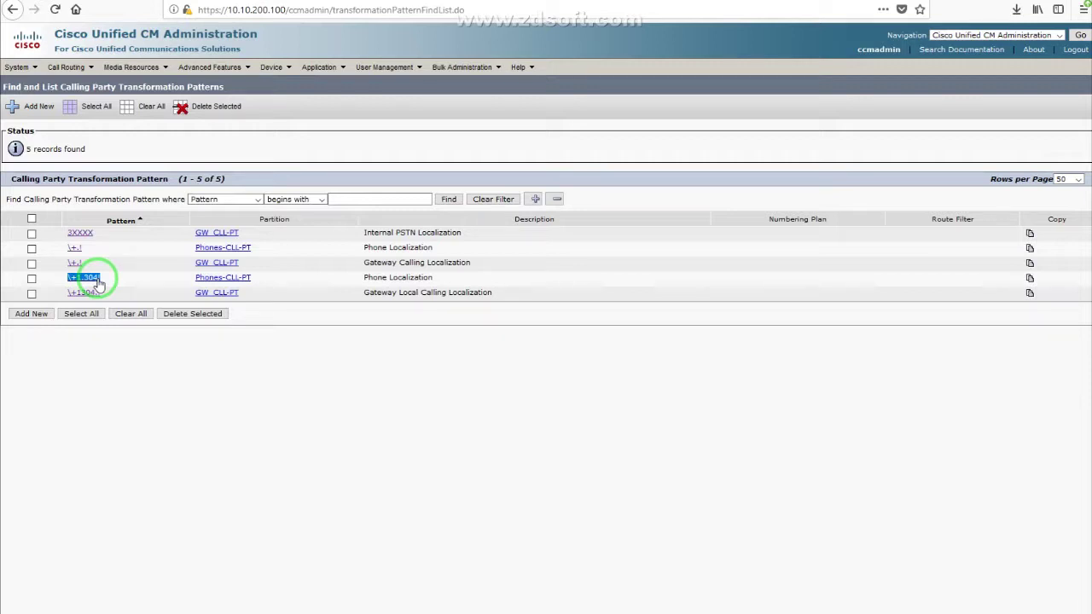
Step: Inspect the \+1.304! pattern: partition Phones-CLL-PT with PreDot digit discarding
left_click(96, 282)
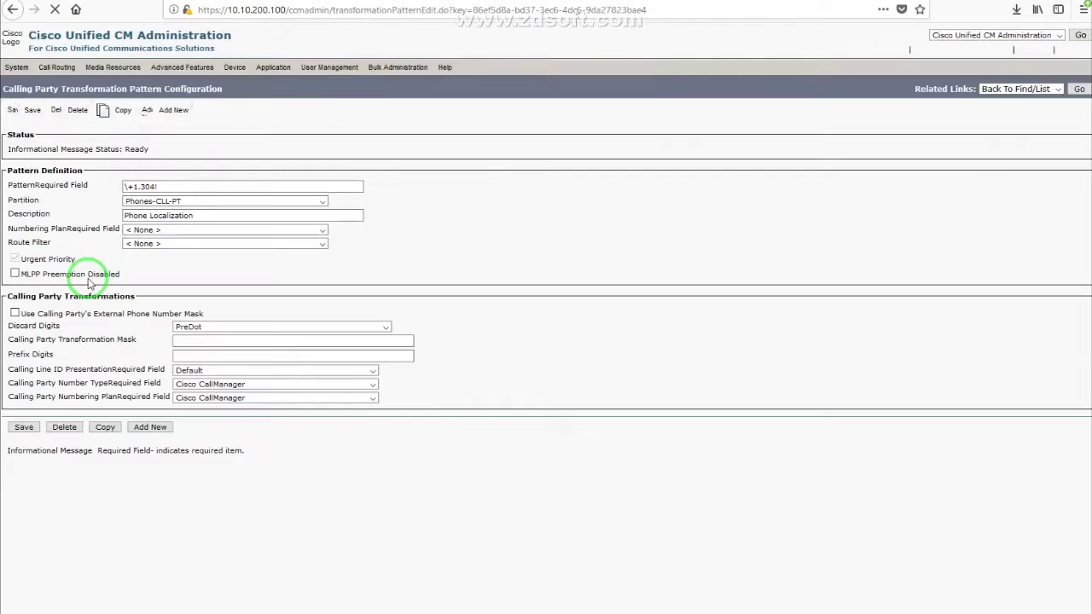
left_click_drag(45, 334, 62, 334)
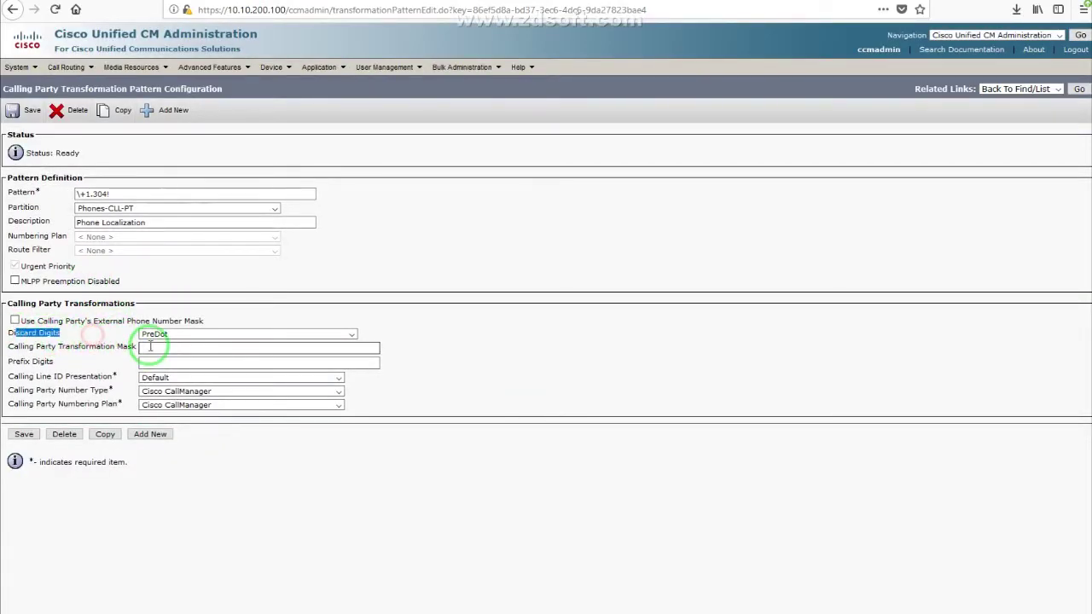
left_click(90, 195)
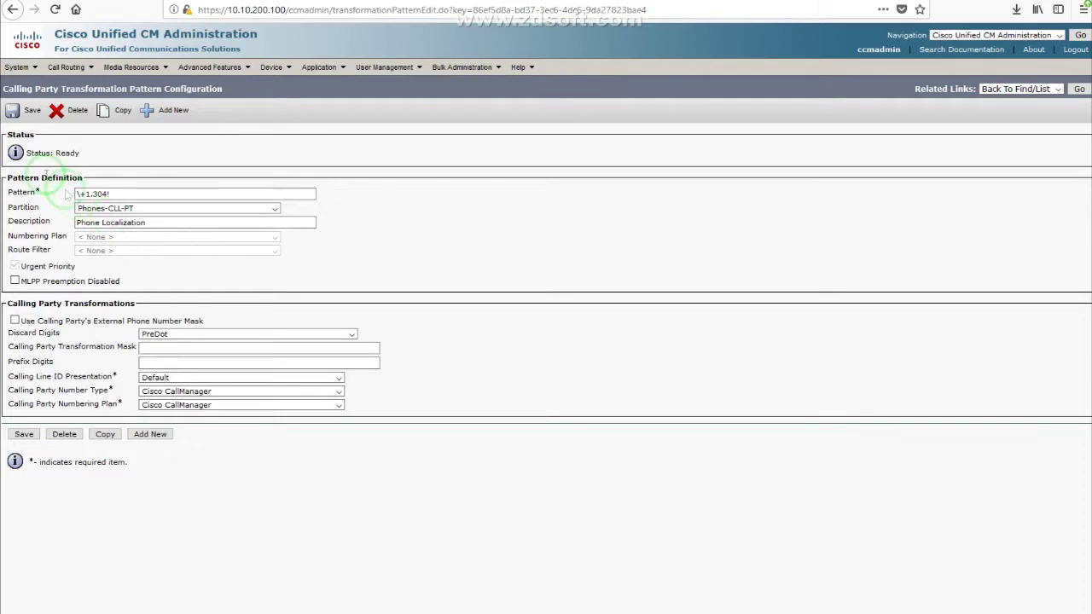
left_click_drag(12, 176, 114, 184)
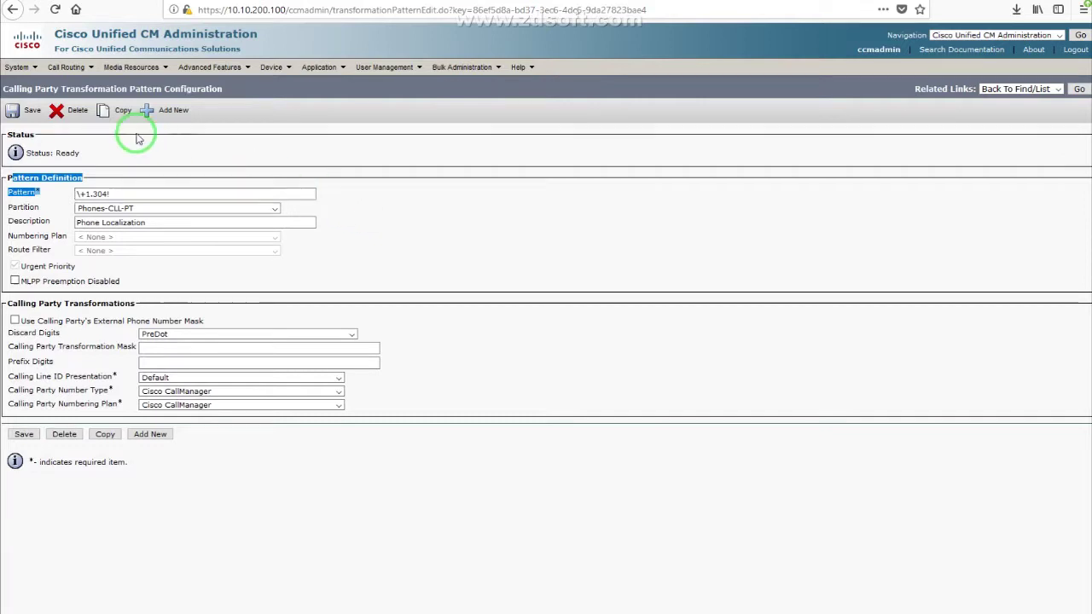
left_click(68, 67)
Step: Check the inbound DID translation pattern, then open the Lab phone's configuration
left_click(93, 236)
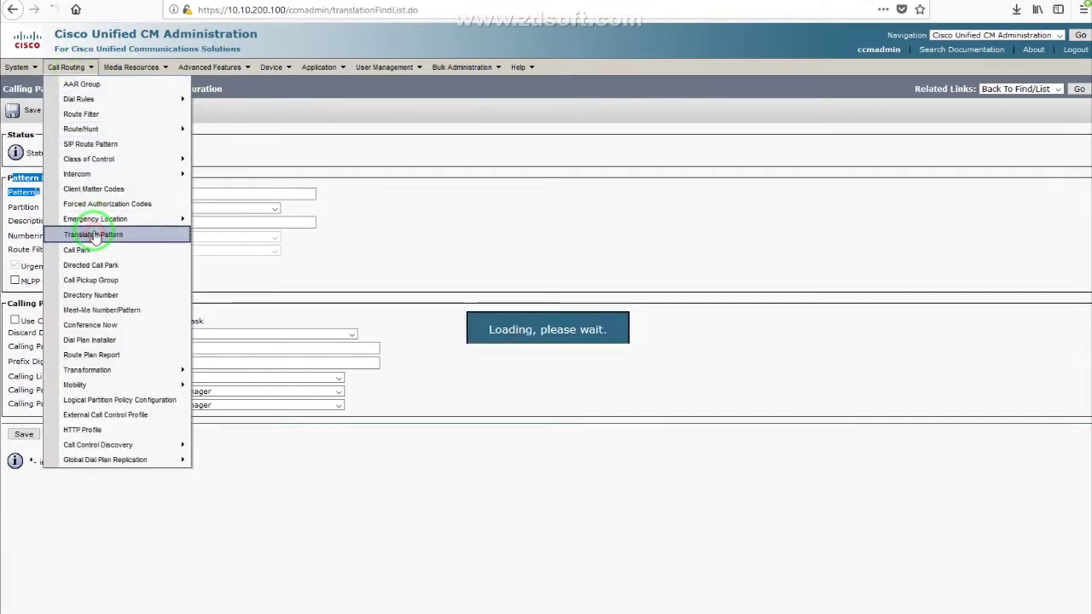
left_click_drag(171, 326, 270, 333)
left_click(275, 70)
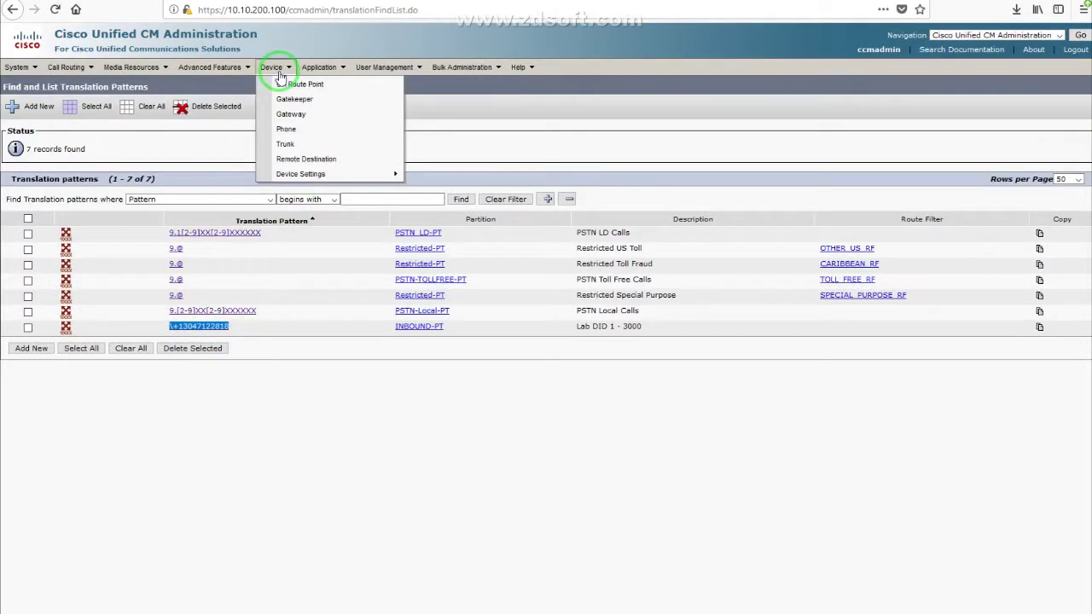
left_click(286, 127)
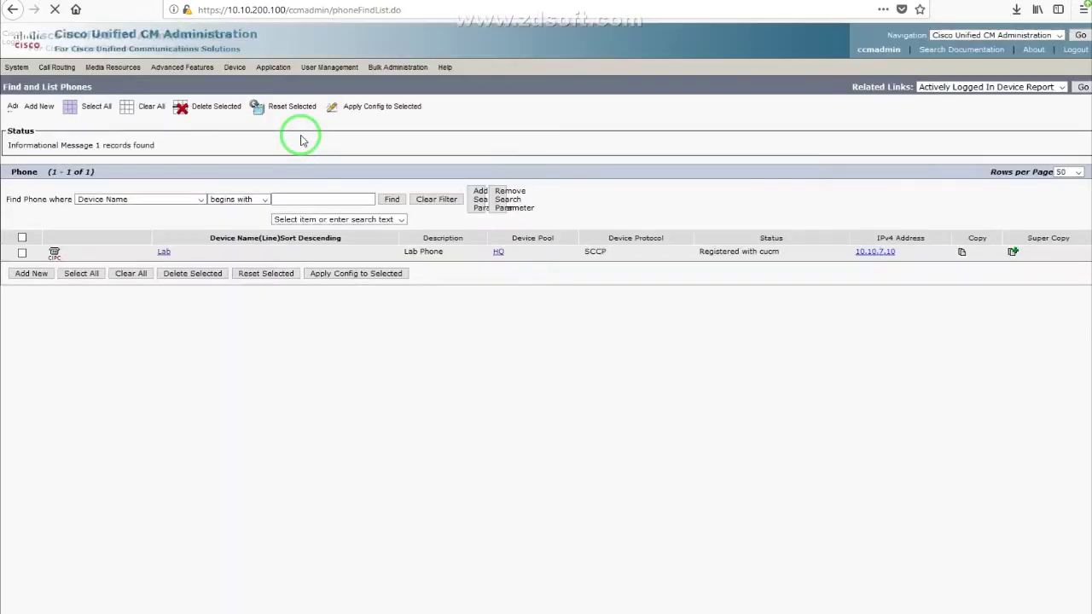
left_click(168, 244)
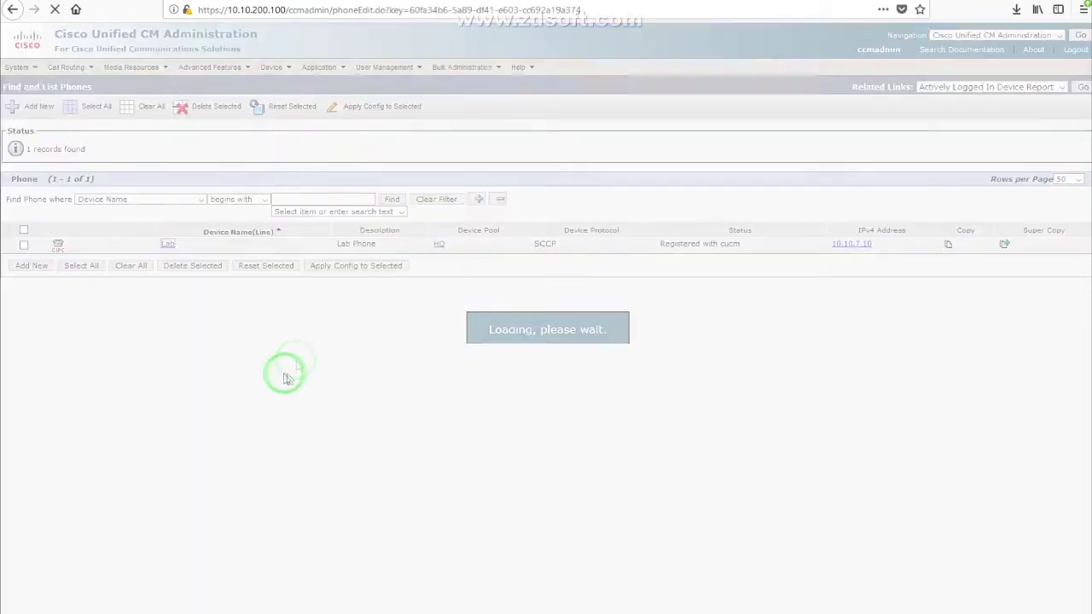
Step: On directory number 3000, add a +E.164 alternate number of 3000 with no number mask
left_click(126, 212)
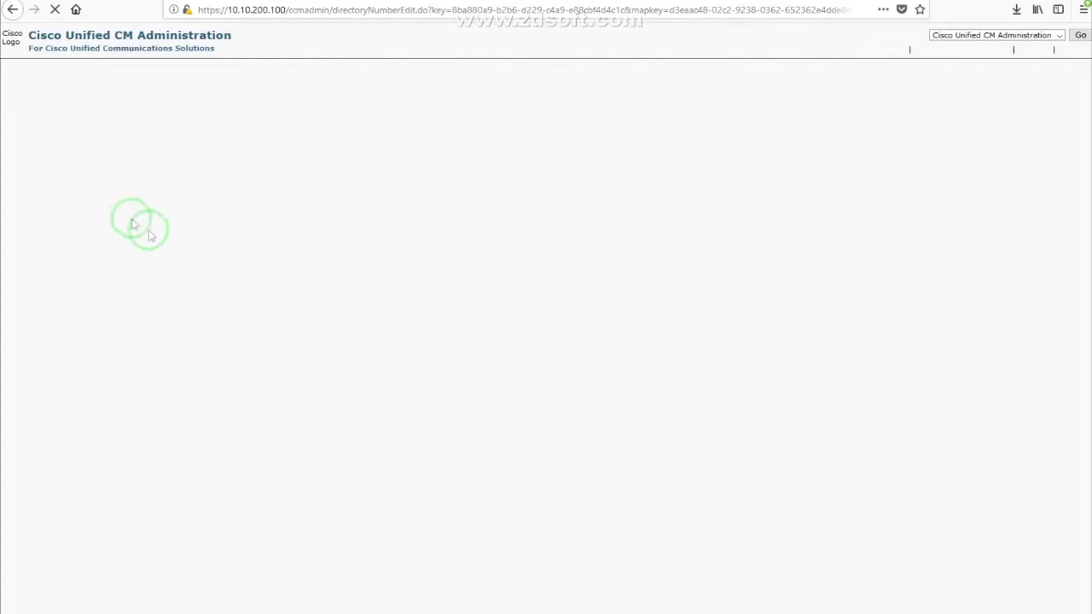
scroll(282, 435, "down", 5)
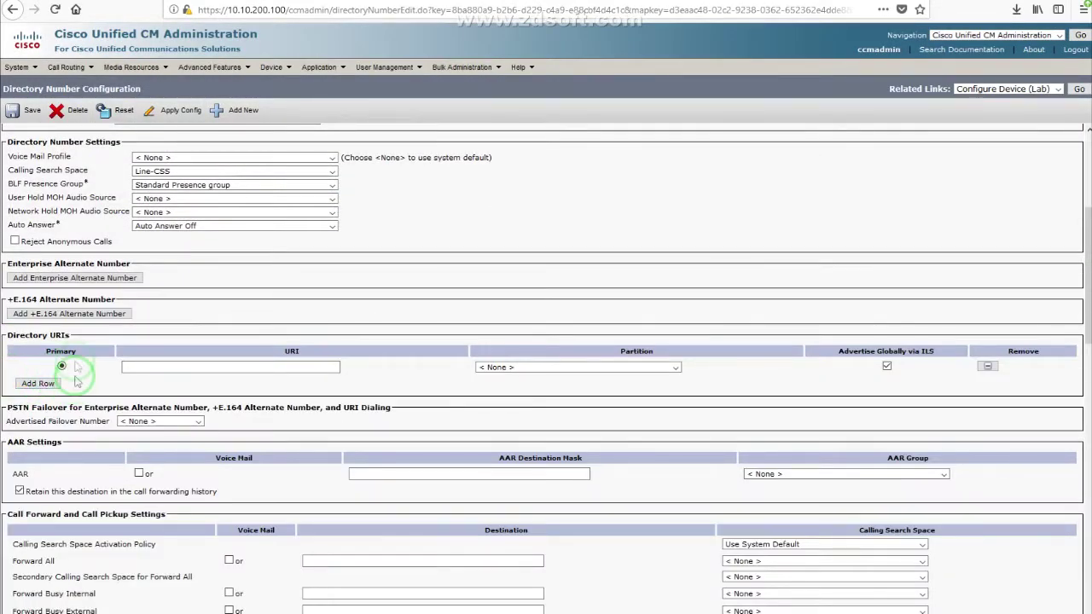
left_click(72, 314)
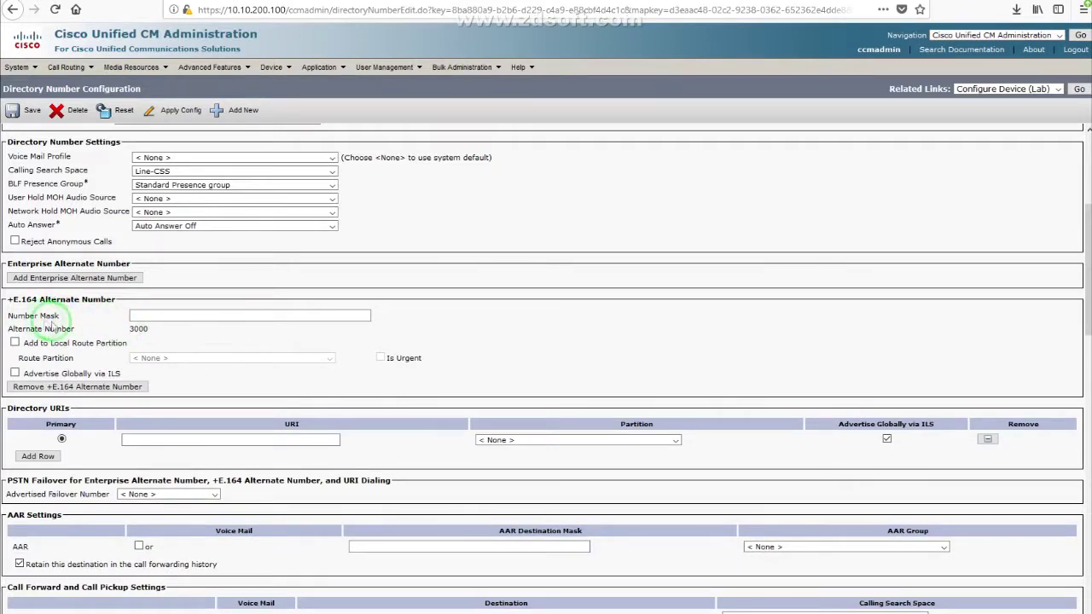
left_click_drag(10, 317, 193, 333)
scroll(193, 332, "up", 5)
left_click_drag(170, 194, 94, 197)
left_click(183, 154)
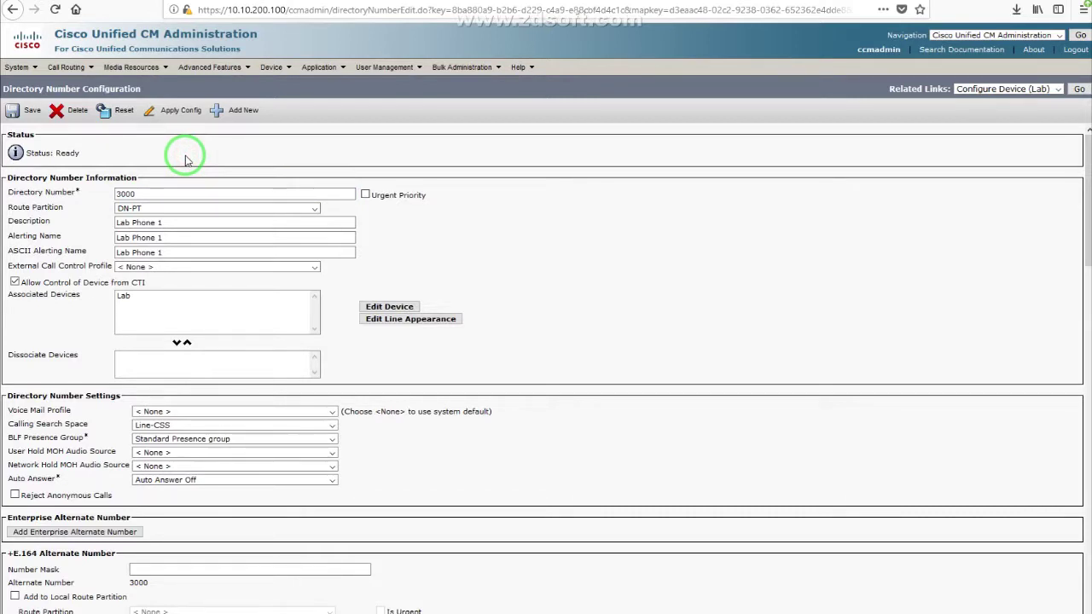
left_click(552, 161)
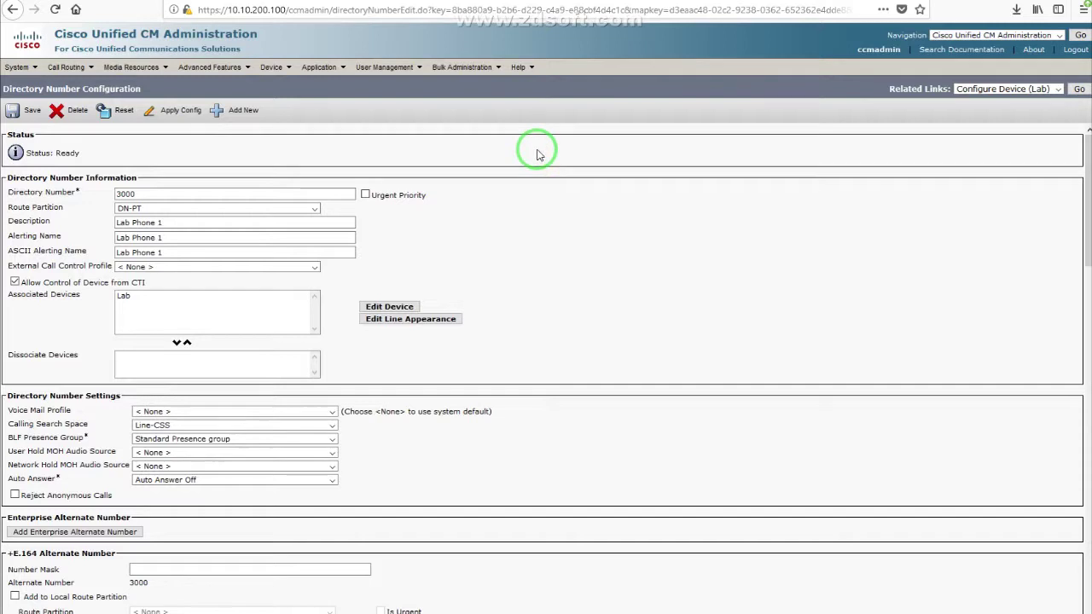